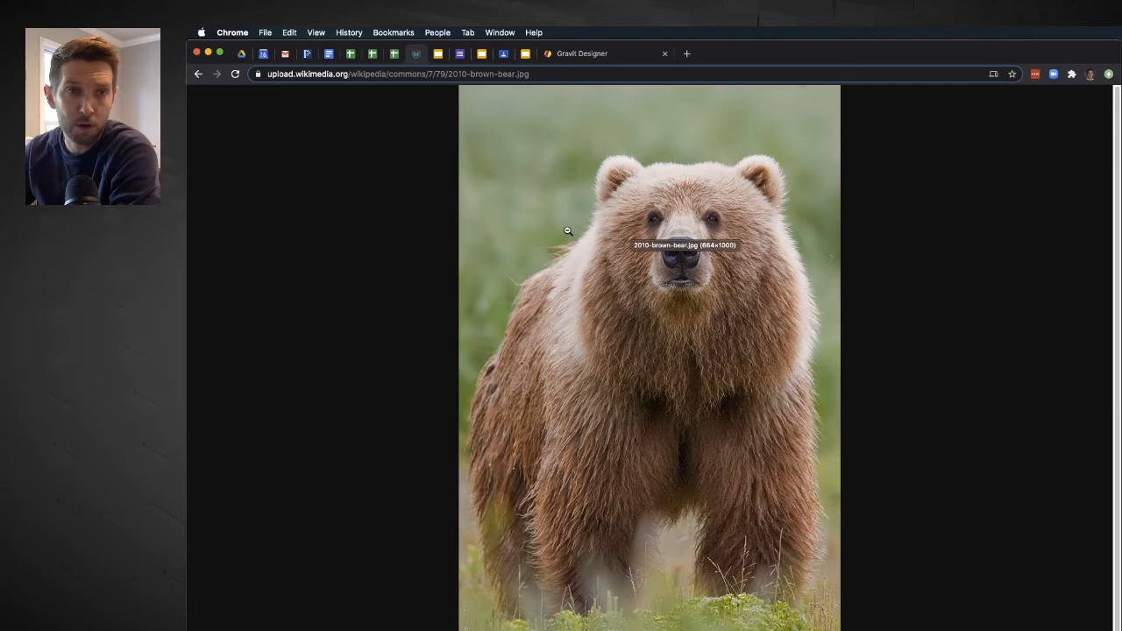
Switch to Gravit Designer and create a new design with the Instagram Post (1080x1080 px) preset
{"action": "right_click", "coordinate": [574, 227]}
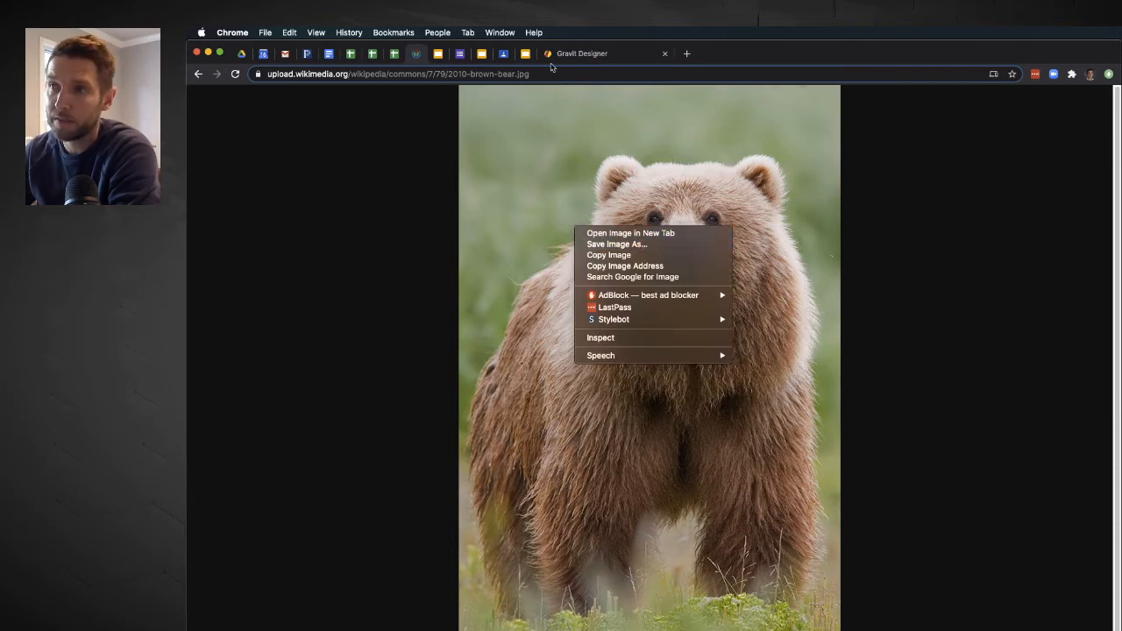
{"action": "left_click", "coordinate": [578, 59]}
{"action": "left_click", "coordinate": [578, 55]}
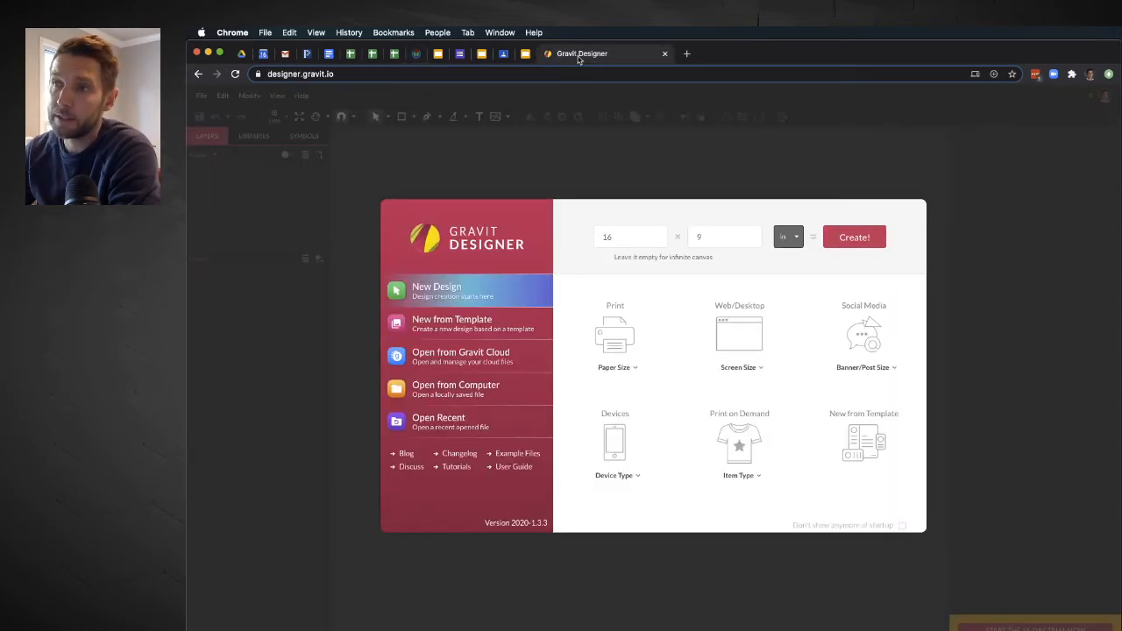
{"action": "left_click", "coordinate": [871, 337]}
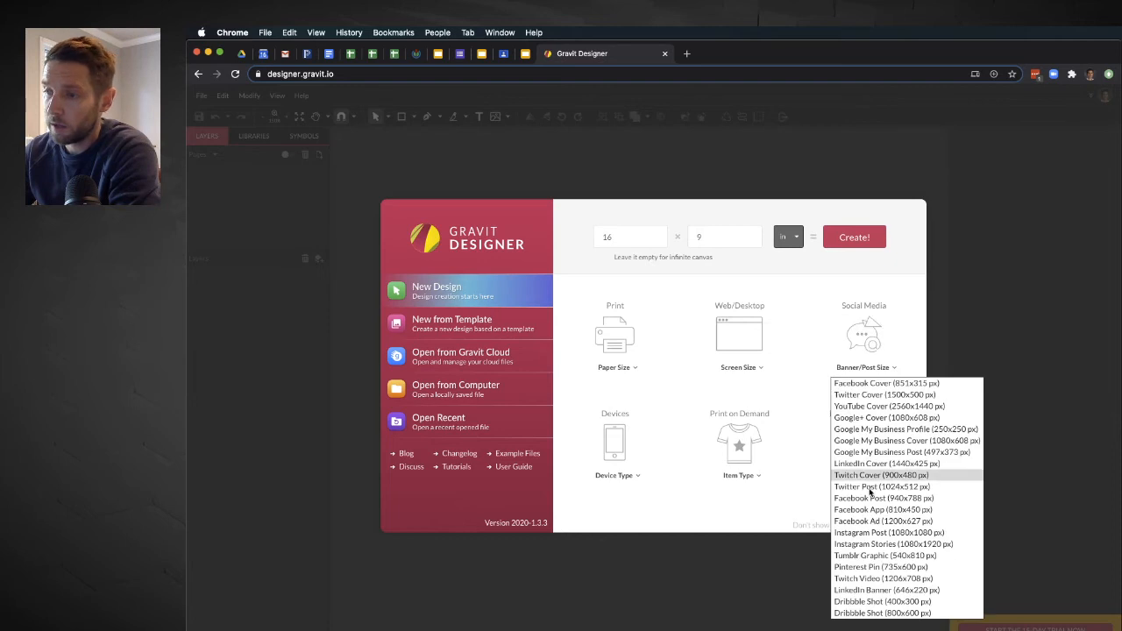
{"action": "left_click", "coordinate": [864, 534]}
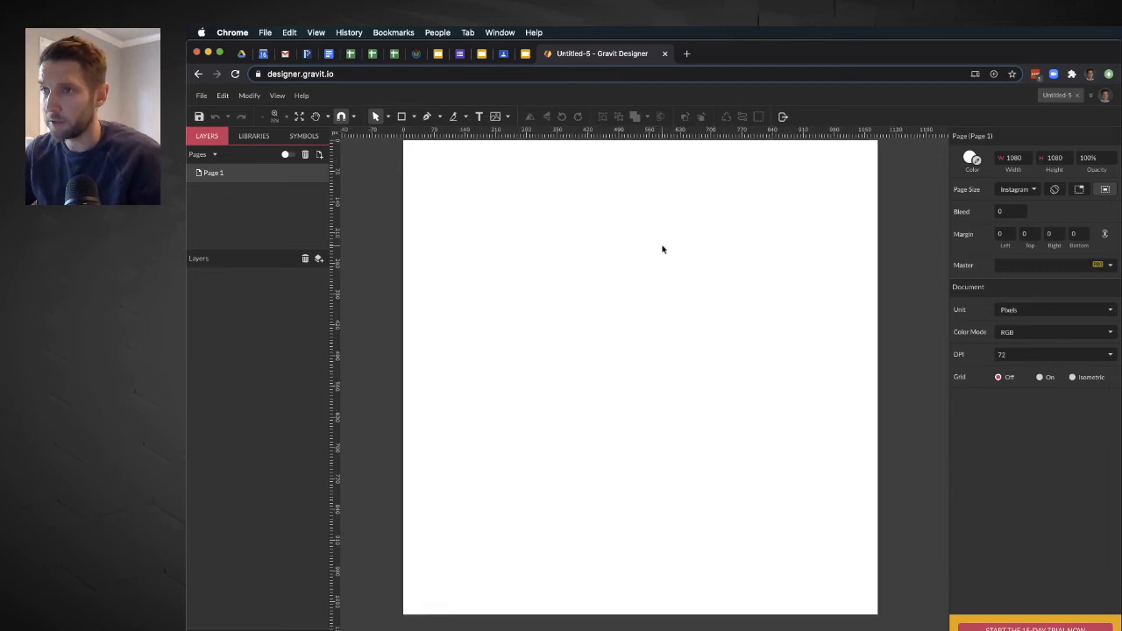
Hide the rulers around the blank page's canvas
{"action": "key", "text": "space"}
{"action": "mouse_move", "coordinate": [631, 234]}
{"action": "left_mouse_down"}
{"action": "mouse_move", "coordinate": [639, 258]}
{"action": "mouse_move", "coordinate": [635, 247]}
{"action": "left_mouse_up"}
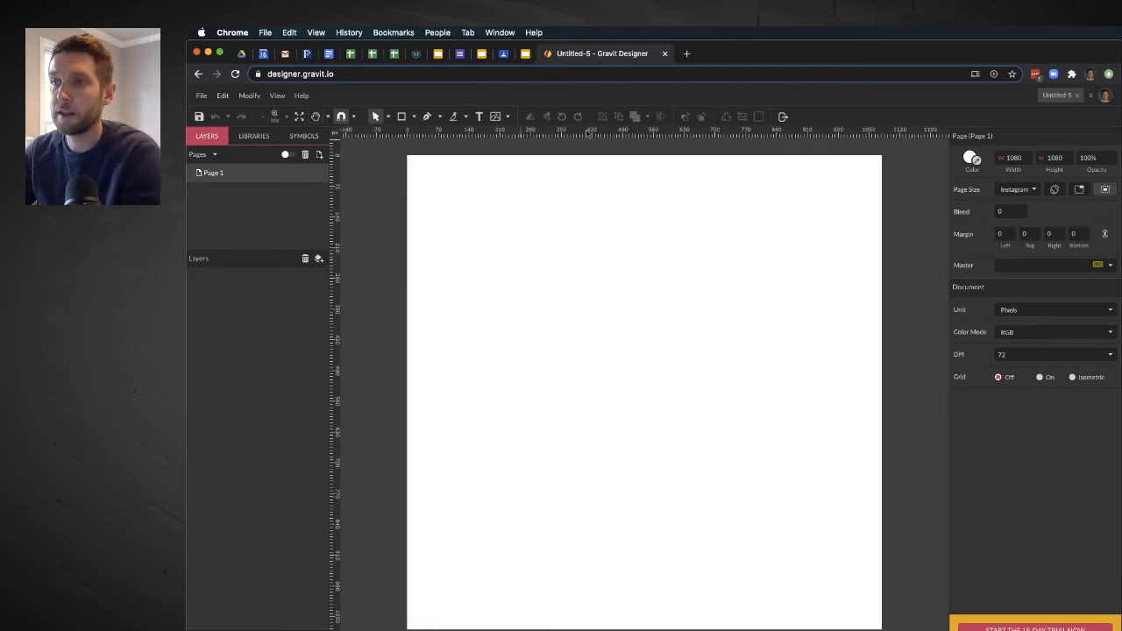
{"action": "left_click", "coordinate": [277, 96]}
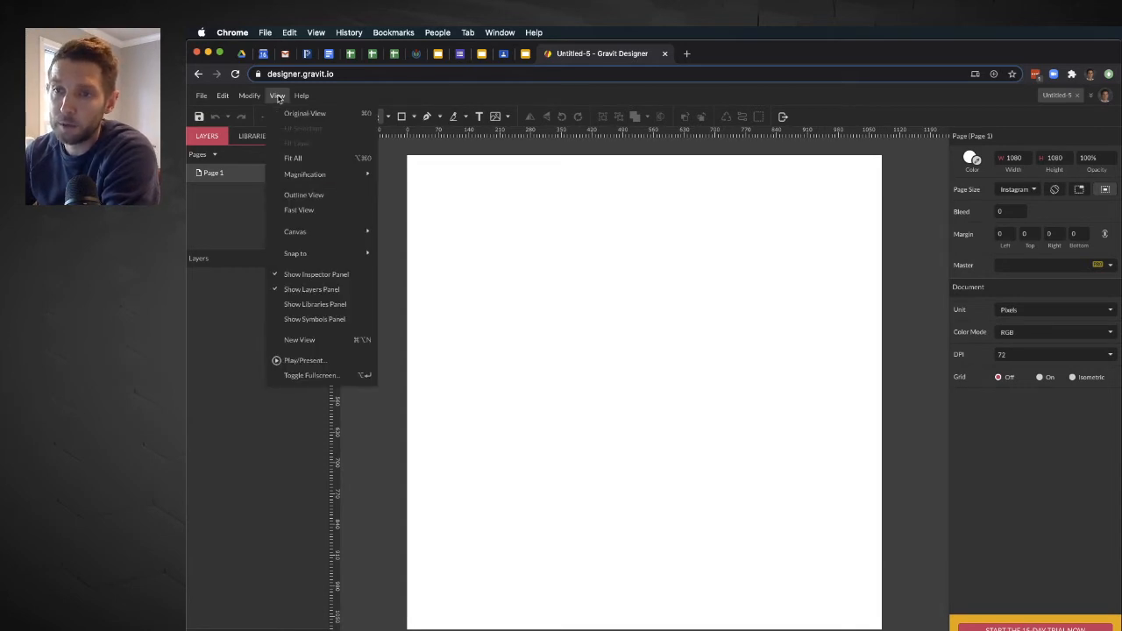
{"action": "mouse_move", "coordinate": [366, 232]}
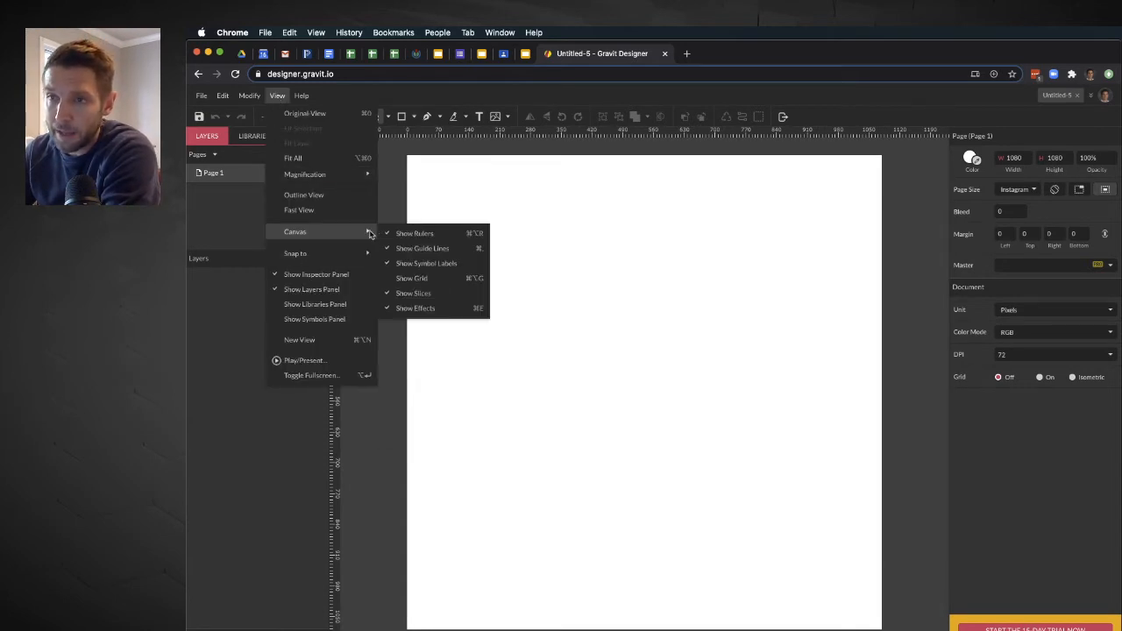
{"action": "left_click", "coordinate": [421, 236]}
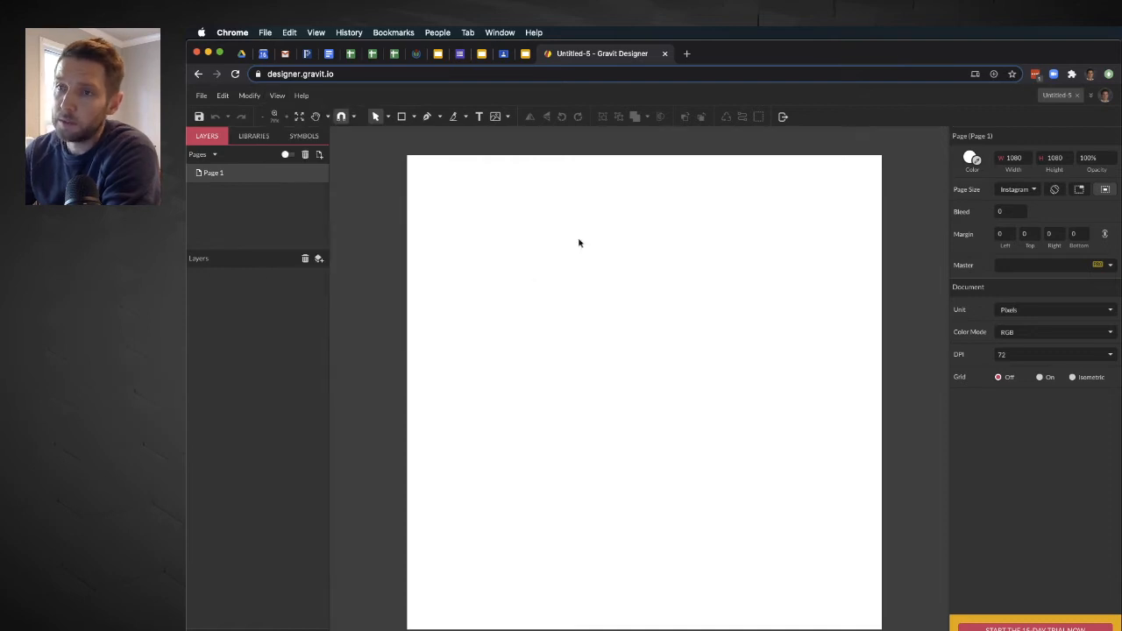
Import the image 2010-brown-bear.jpg onto the page and lock its layer
{"action": "left_click", "coordinate": [202, 96]}
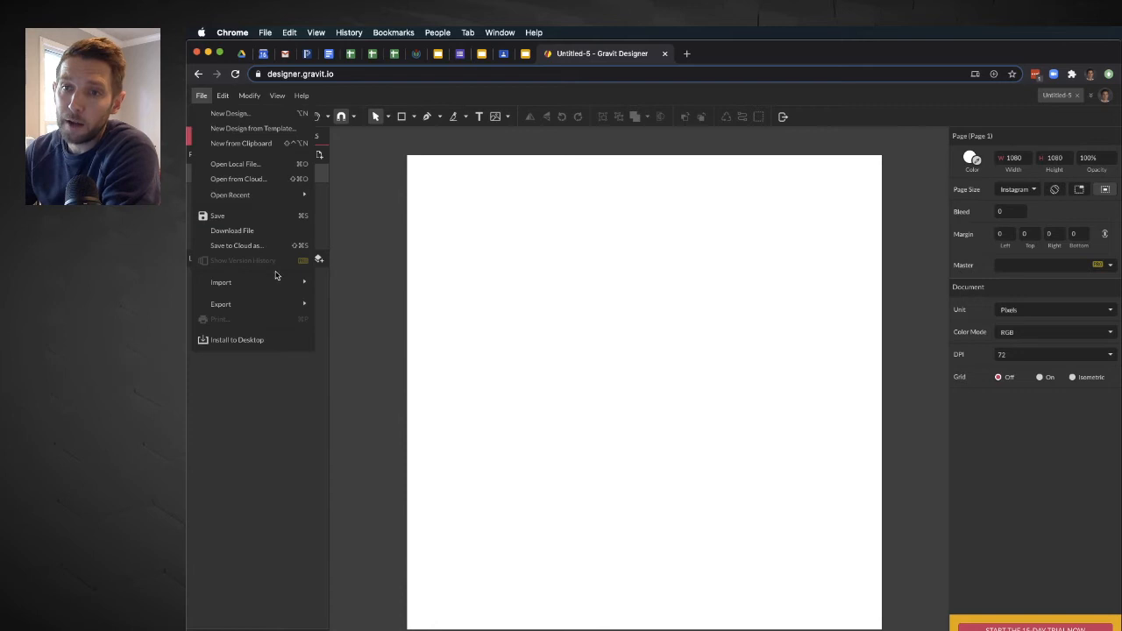
{"action": "mouse_move", "coordinate": [279, 284]}
{"action": "left_click", "coordinate": [358, 284]}
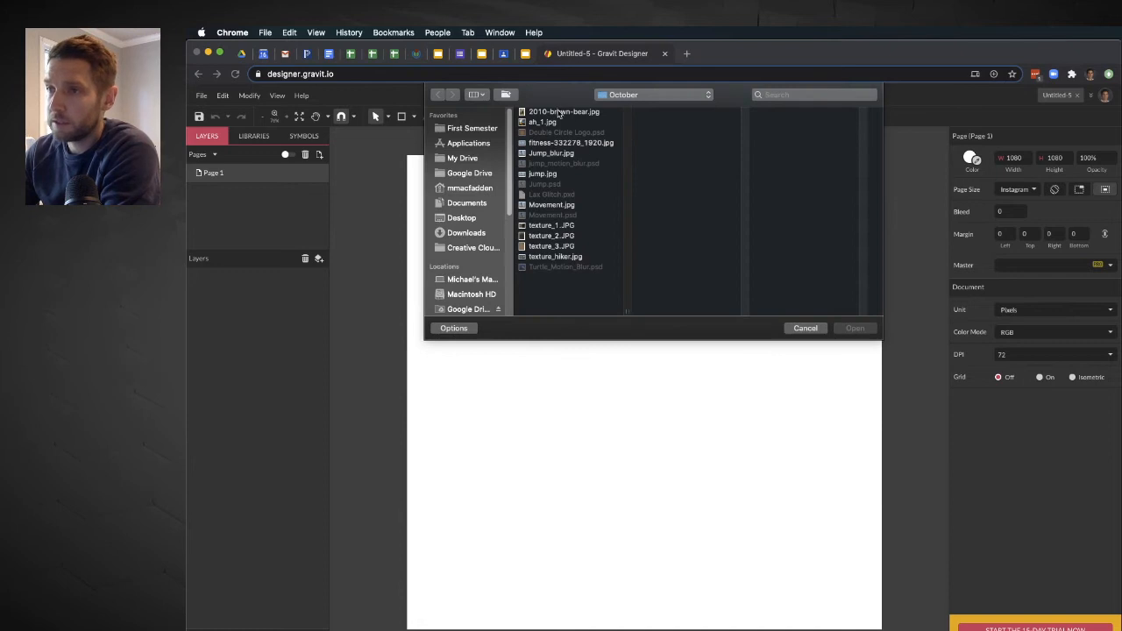
{"action": "left_click", "coordinate": [561, 112]}
{"action": "left_click", "coordinate": [856, 330]}
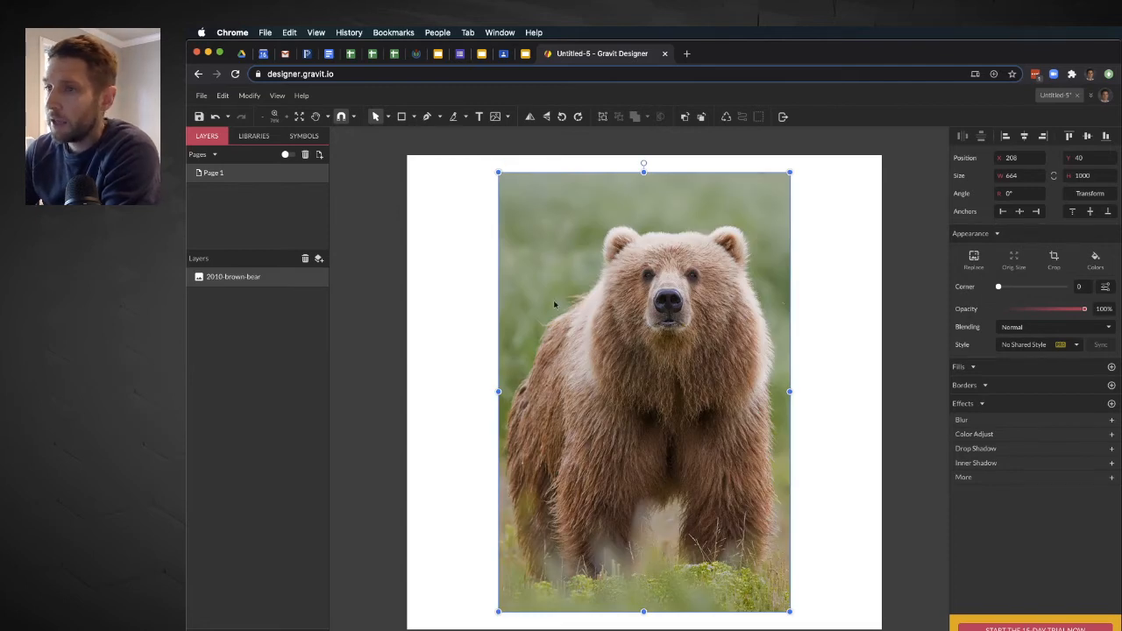
{"action": "mouse_move", "coordinate": [309, 280]}
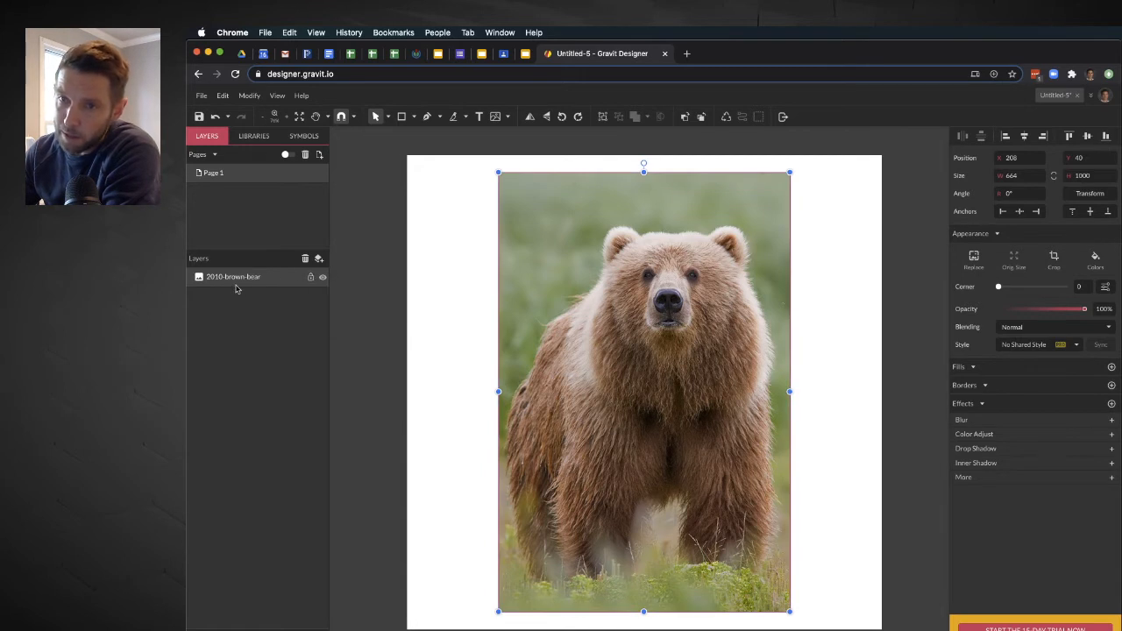
{"action": "left_click", "coordinate": [310, 277]}
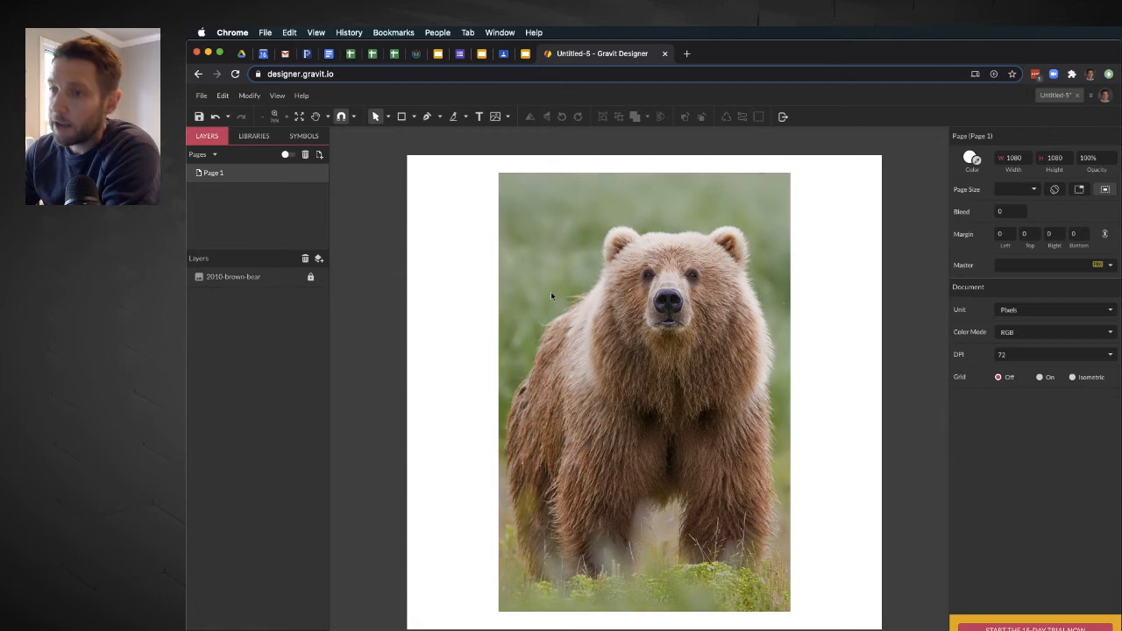
Draw an ellipse about 249 by 273 px over the bear's face with 80% fill opacity, and lower its fill opacity to 70%
{"action": "left_click", "coordinate": [415, 118]}
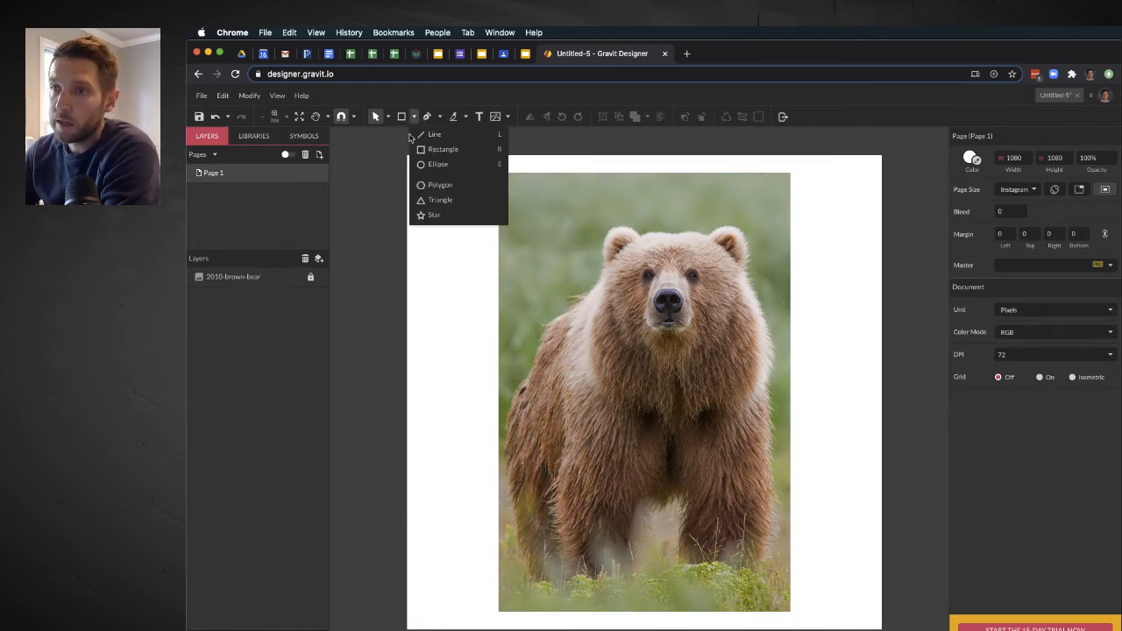
{"action": "left_click", "coordinate": [438, 165]}
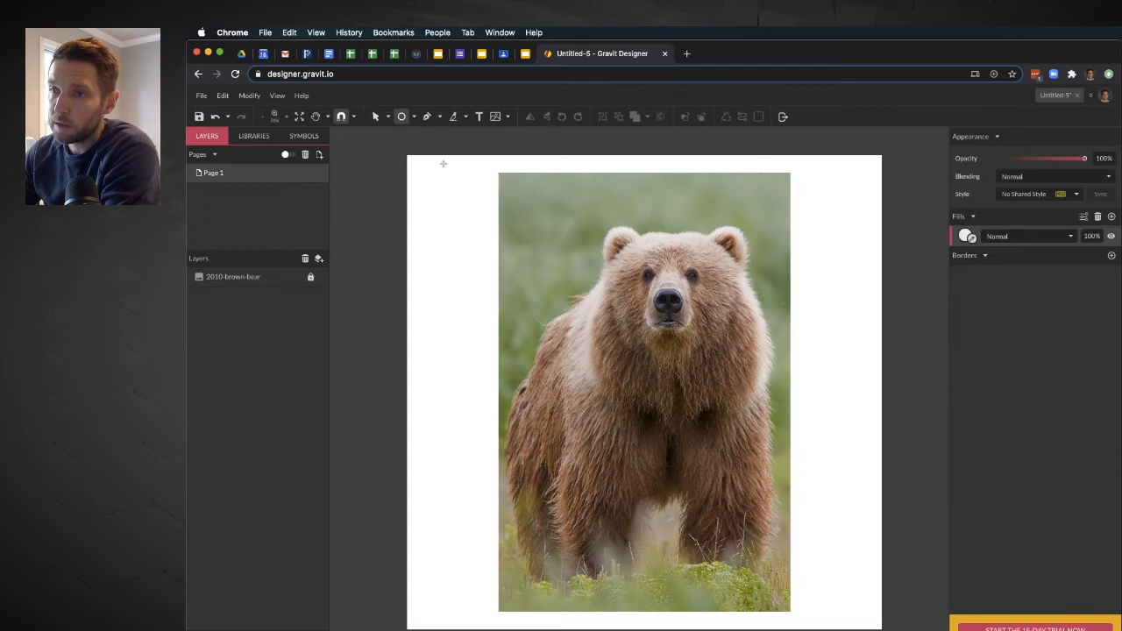
{"action": "left_click", "coordinate": [1087, 233]}
{"action": "type", "text": "80"}
{"action": "key", "text": "Return"}
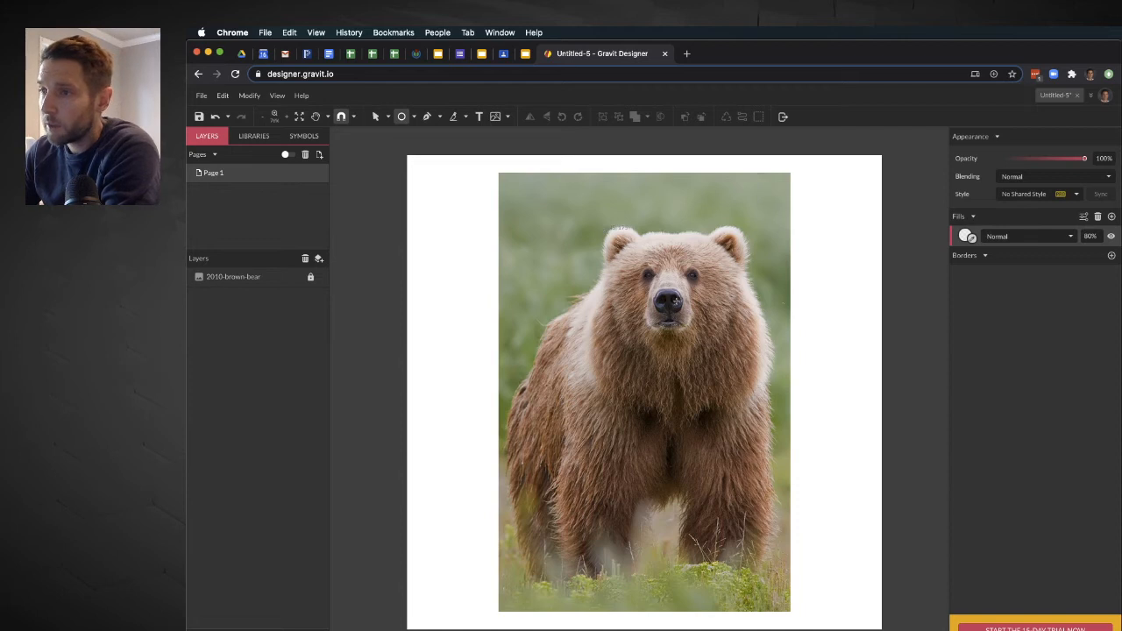
{"action": "left_click_drag", "start_coordinate": [603, 232], "coordinate": [709, 352]}
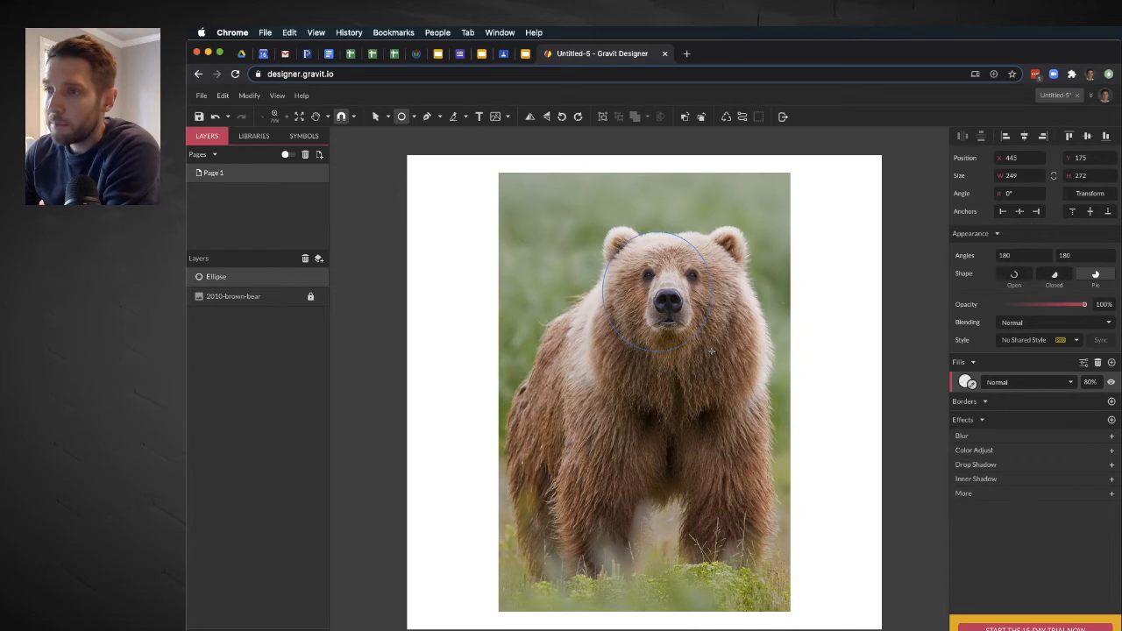
{"action": "left_click_drag", "start_coordinate": [712, 351], "coordinate": [712, 352]}
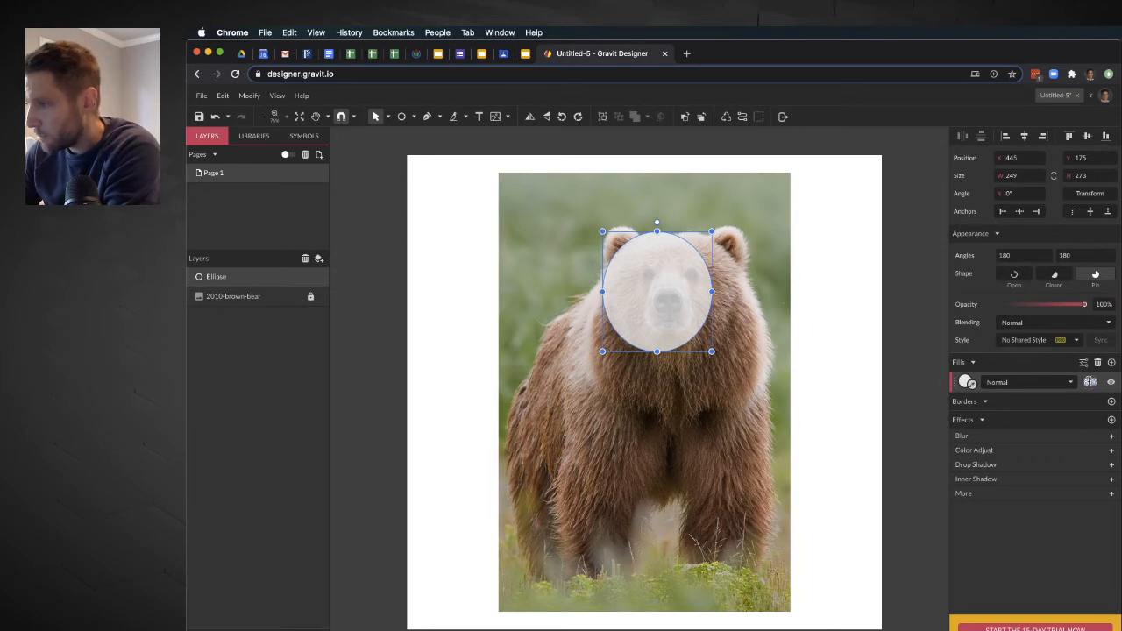
{"action": "key", "text": "Return"}
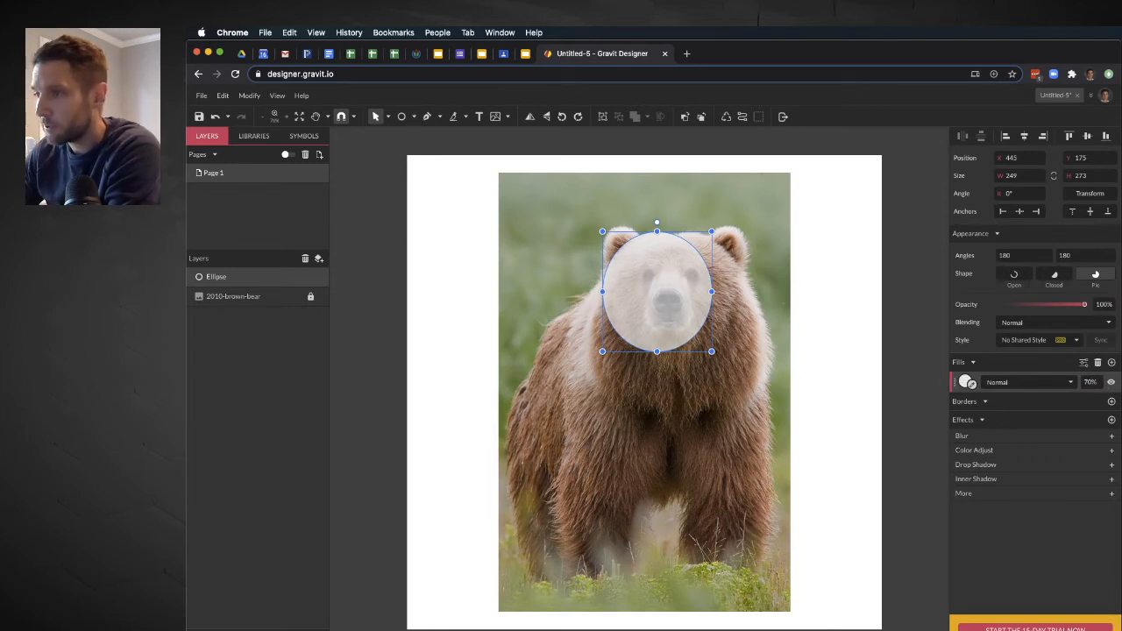
{"action": "left_click", "coordinate": [803, 262]}
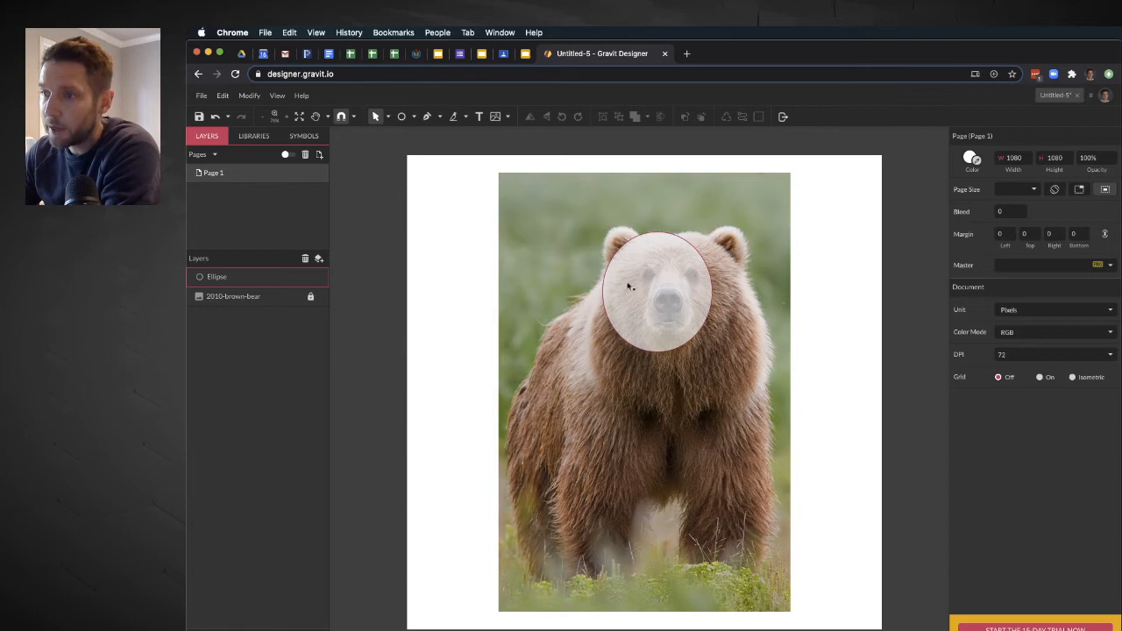
Draw a second ellipse about 95 by 114 px over the ear on the left side of the bear photo
{"action": "left_click", "coordinate": [401, 117]}
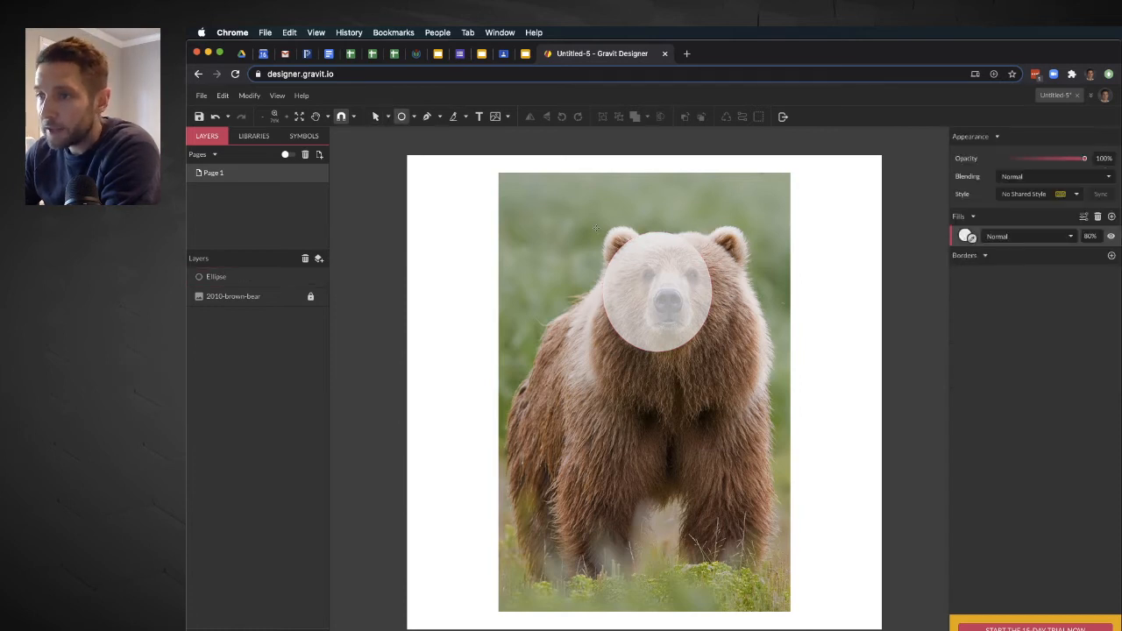
{"action": "left_click_drag", "start_coordinate": [640, 259], "coordinate": [647, 275]}
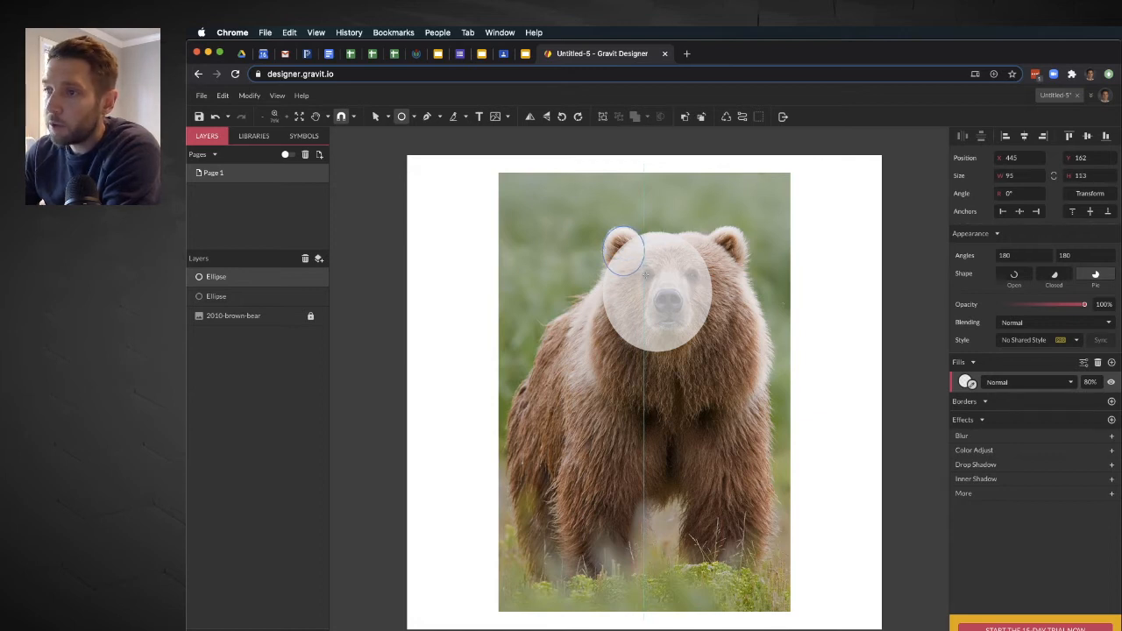
{"action": "left_click_drag", "start_coordinate": [644, 279], "coordinate": [646, 279]}
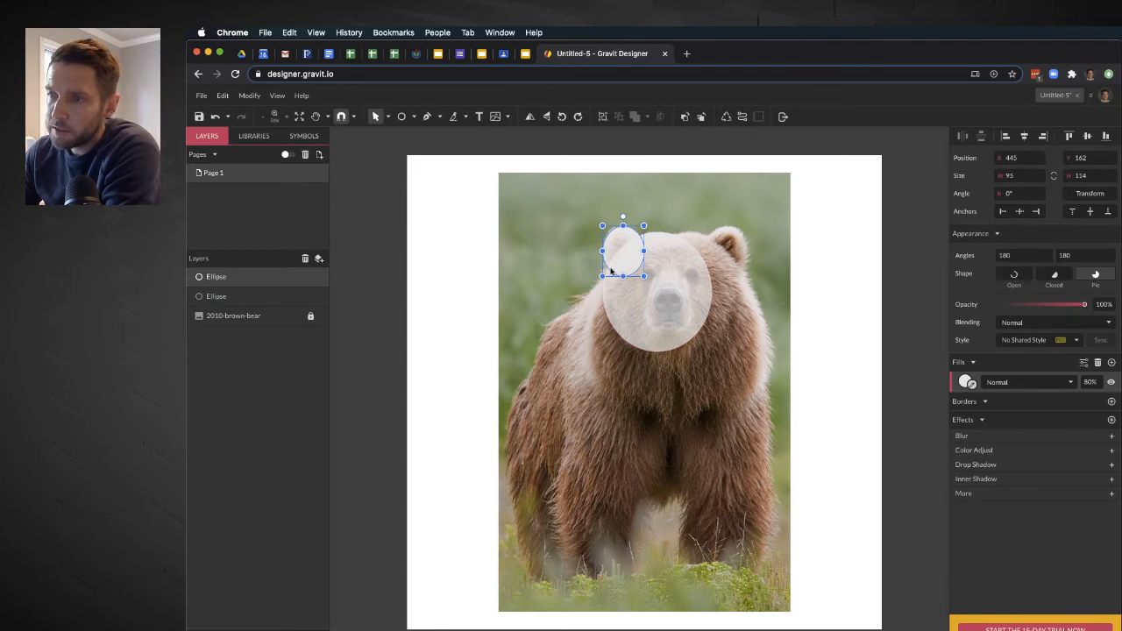
{"action": "left_click", "coordinate": [444, 303]}
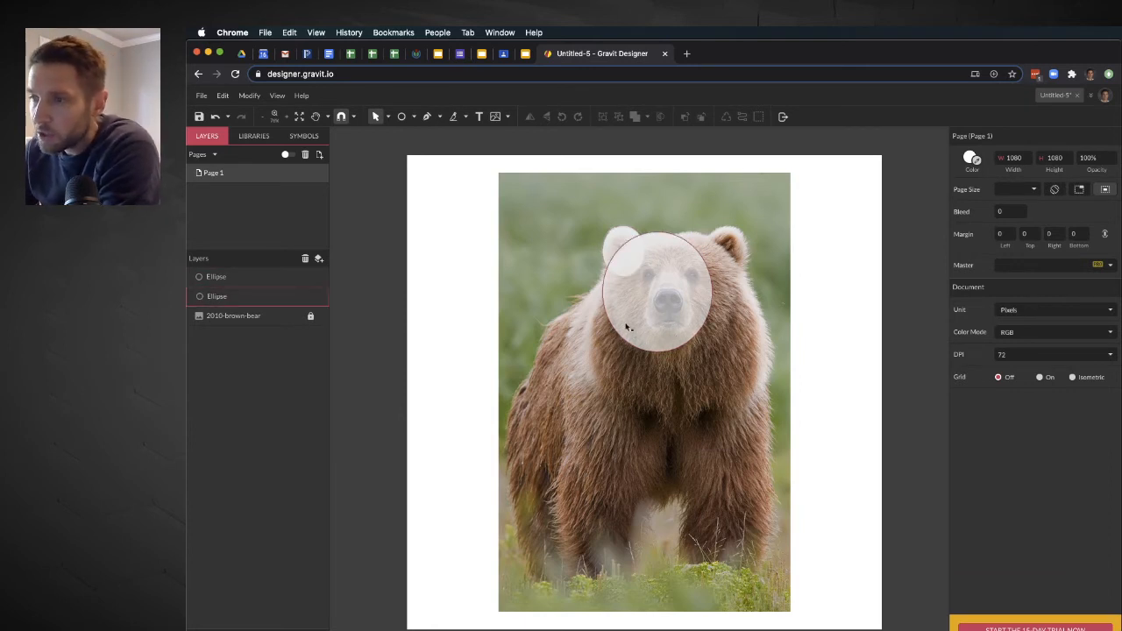
Draw a wide, flat ellipse about 278 by 96 px across the bear's chin, overlapping the bottom of the face ellipse
{"action": "left_click", "coordinate": [405, 120]}
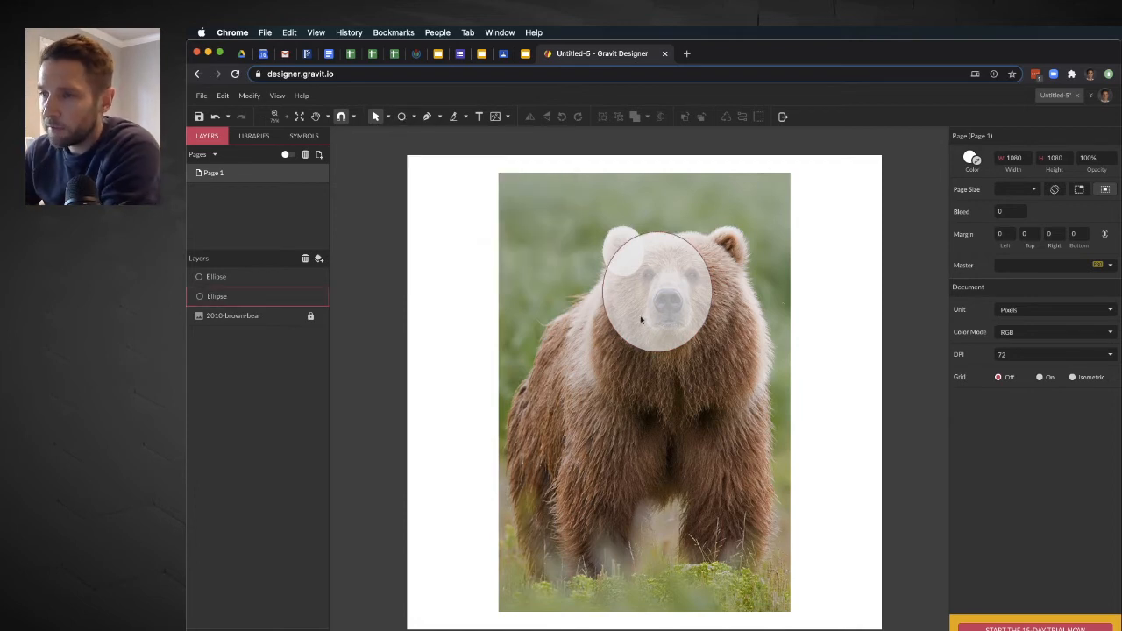
{"action": "left_click", "coordinate": [401, 119]}
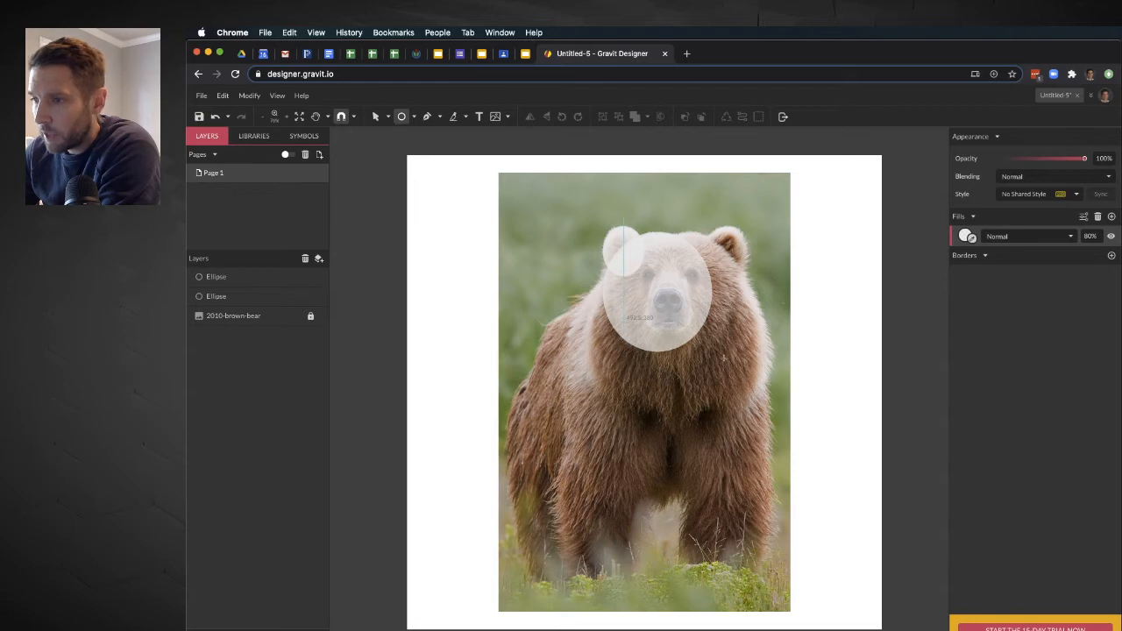
{"action": "mouse_move", "coordinate": [623, 322]}
{"action": "left_mouse_down"}
{"action": "mouse_move", "coordinate": [747, 373]}
{"action": "mouse_move", "coordinate": [709, 344]}
{"action": "left_mouse_up"}
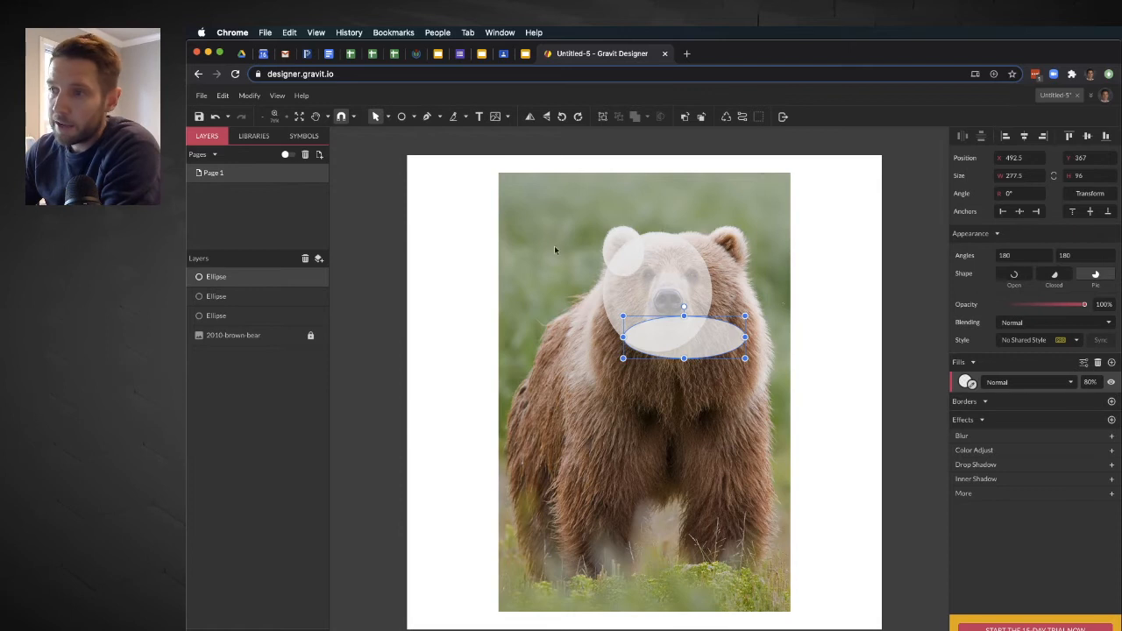
{"action": "left_click", "coordinate": [650, 401]}
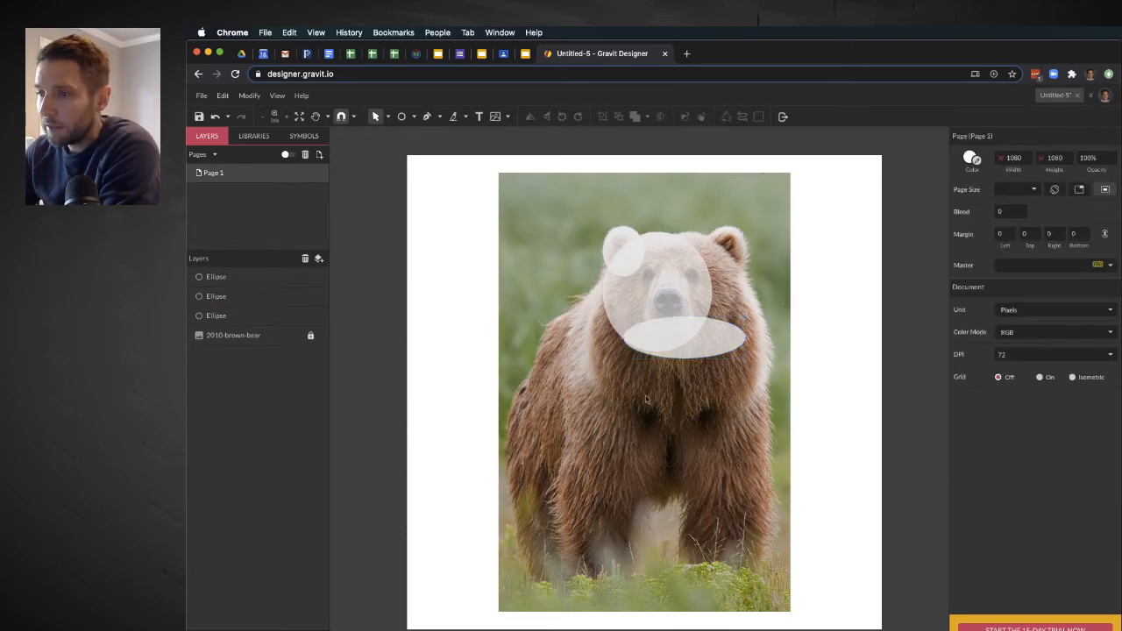
Merge the three face, ear and chin ellipses into one united compound shape and convert it to a path
{"action": "left_click_drag", "start_coordinate": [561, 218], "coordinate": [714, 359]}
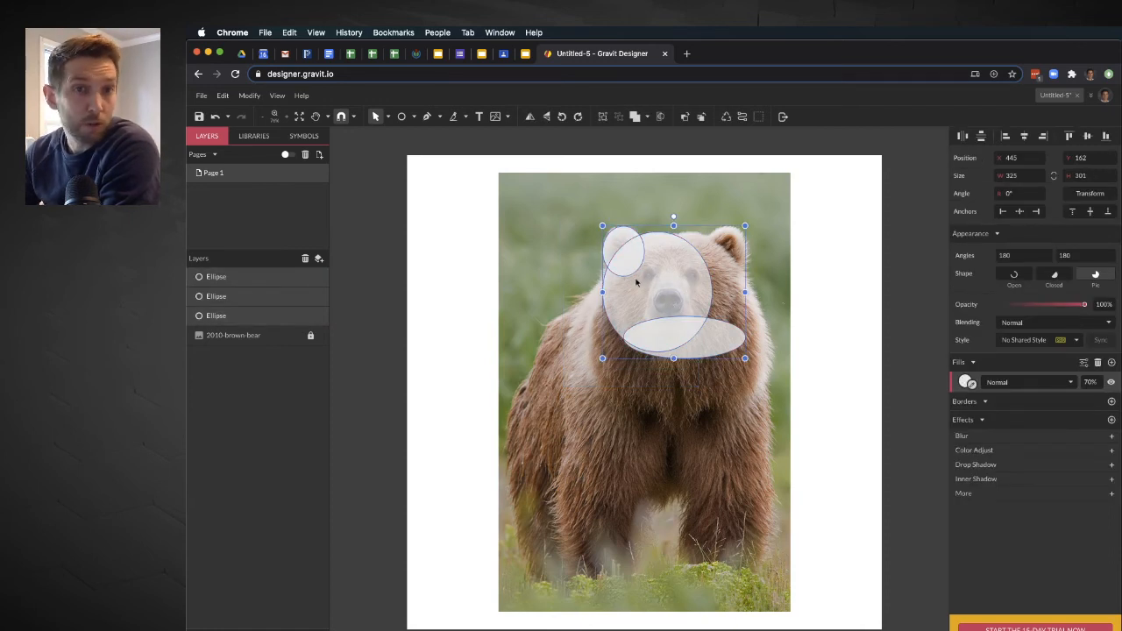
{"action": "left_click", "coordinate": [647, 117]}
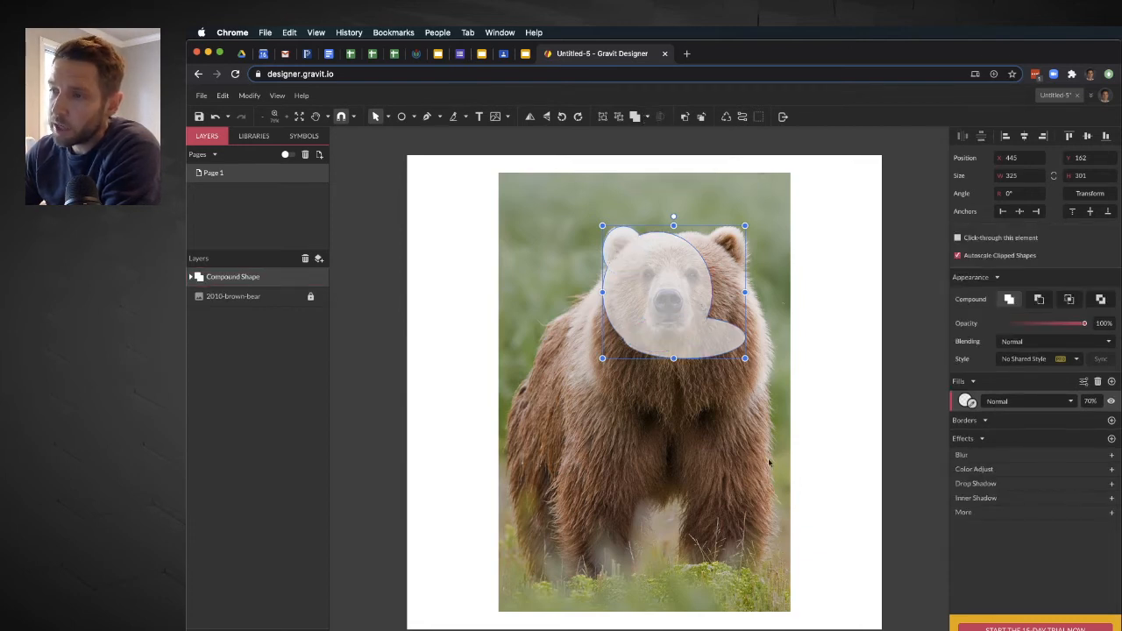
{"action": "right_click", "coordinate": [677, 308]}
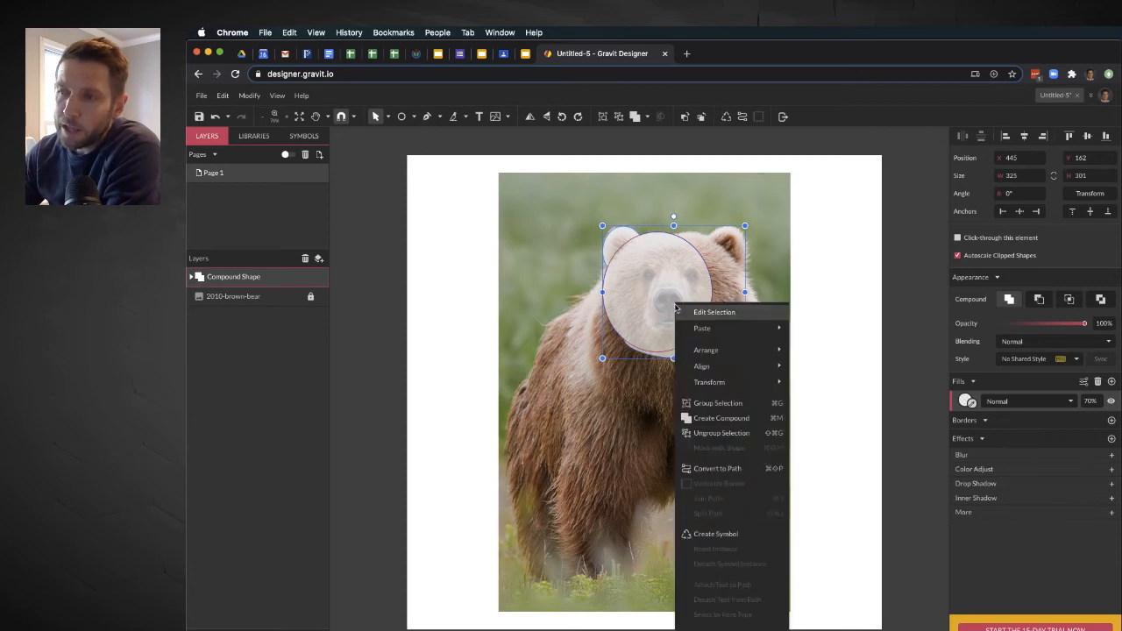
{"action": "left_click", "coordinate": [736, 470]}
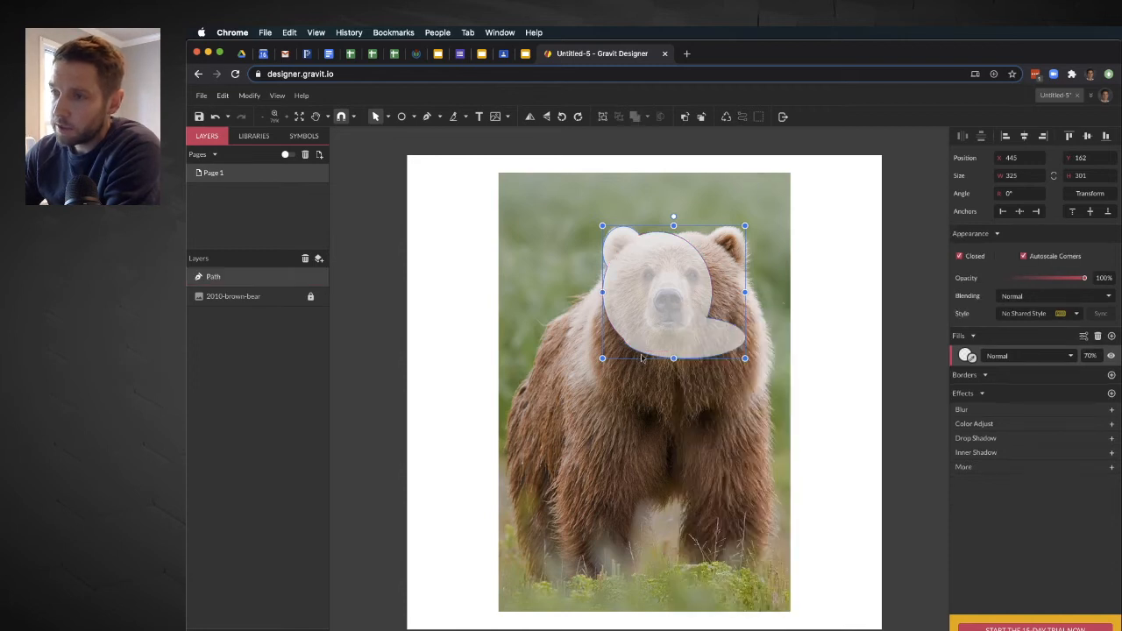
Draw a rectangle about 231 by 365 px over the right half of the head path, from its horizontal centre, and nudge it up 8 px
{"action": "left_click", "coordinate": [414, 117]}
{"action": "left_click", "coordinate": [430, 150]}
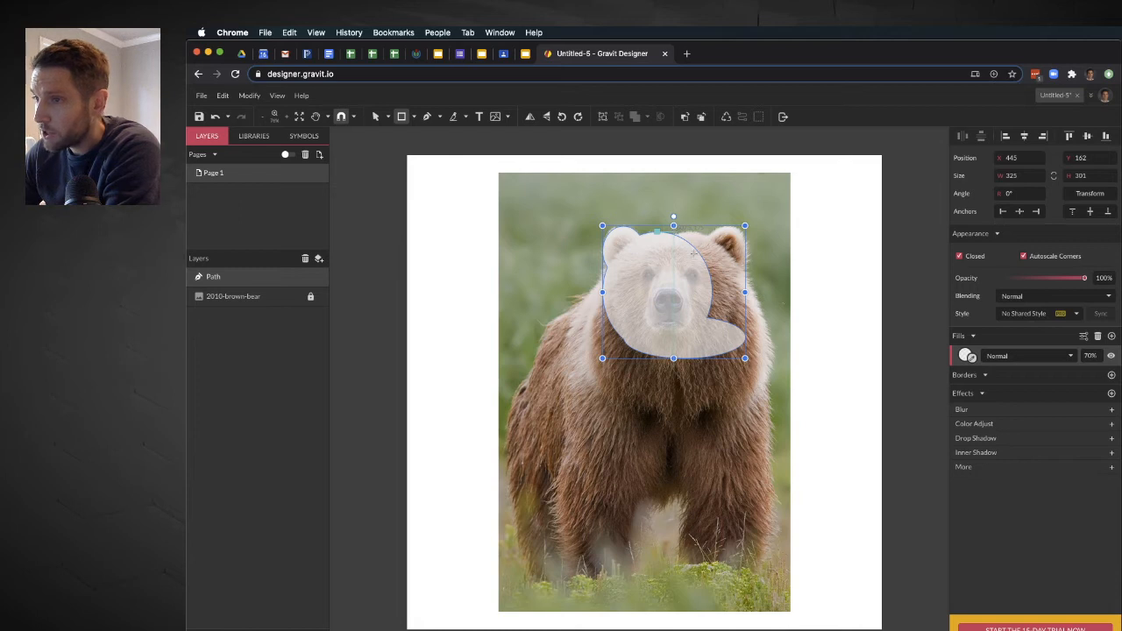
{"action": "left_click_drag", "start_coordinate": [673, 233], "coordinate": [775, 395]}
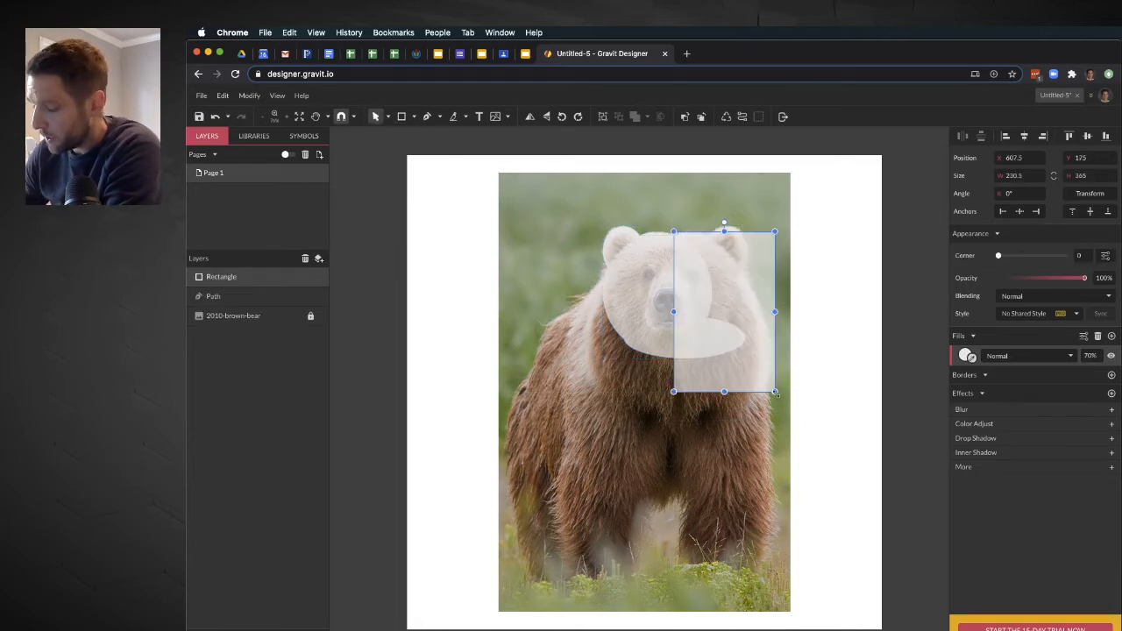
{"action": "key", "text": "Up"}
{"action": "key", "text": "Up"}
{"action": "key", "text": "Up"}
{"action": "key", "text": "Up"}
{"action": "key", "text": "Up"}
{"action": "key", "text": "Up"}
{"action": "key", "text": "Up"}
{"action": "key", "text": "Up"}
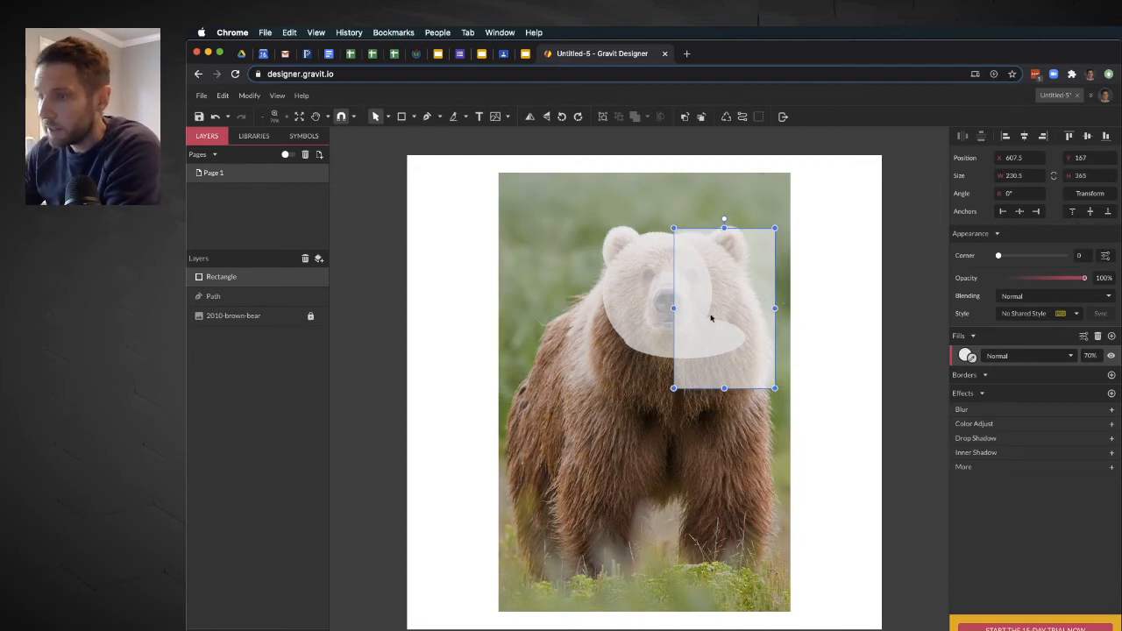
Nudge the rectangle a net 2 px to the left, to X 605.5, so its left edge lines up with the head's centre
{"action": "key", "text": "Left"}
{"action": "key", "text": "Left"}
{"action": "key", "text": "Left"}
{"action": "key", "text": "Left"}
{"action": "key", "text": "Left"}
{"action": "key", "text": "Left"}
{"action": "key", "text": "Left"}
{"action": "key", "text": "Left"}
{"action": "key", "text": "Left"}
{"action": "key", "text": "Left"}
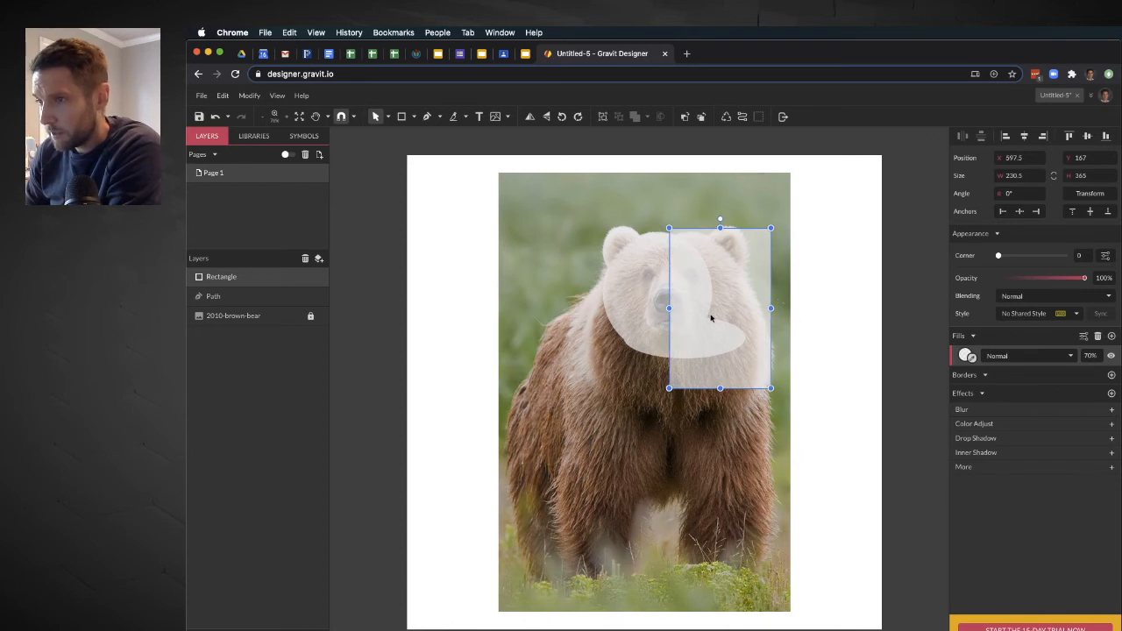
{"action": "key", "text": "Right"}
{"action": "key", "text": "Right"}
{"action": "key", "text": "Right"}
{"action": "key", "text": "Right"}
{"action": "key", "text": "Right"}
{"action": "key", "text": "Right"}
{"action": "key", "text": "Right"}
{"action": "key", "text": "Right"}
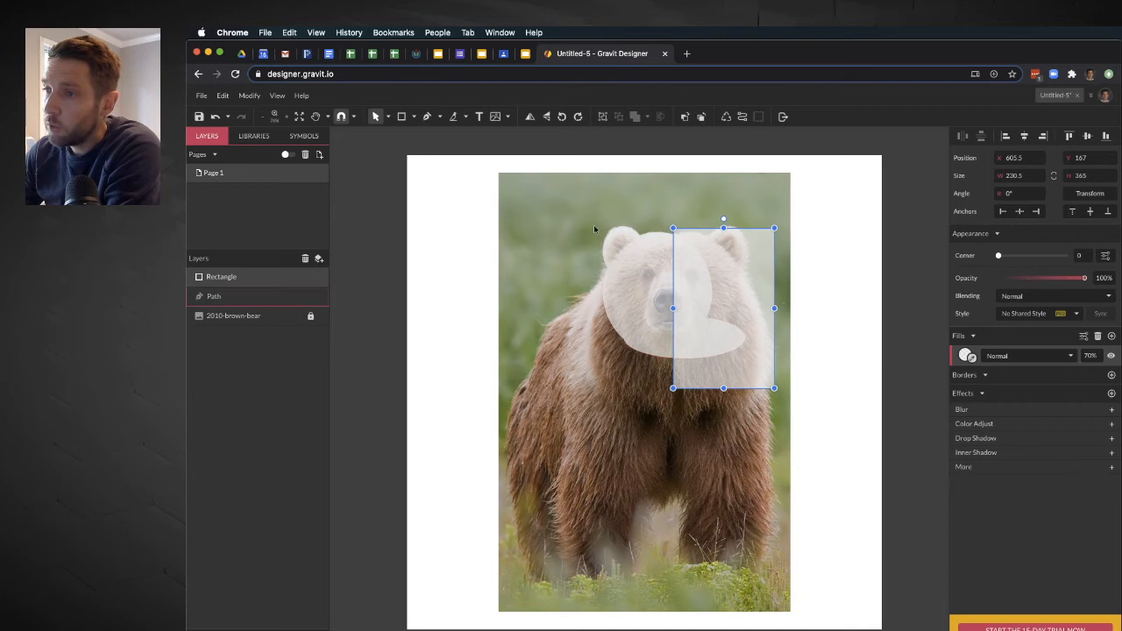
Subtract the rectangle from the head path, leaving only the left half, and convert the compound shape to a path
{"action": "left_click", "coordinate": [681, 317], "text": "shift"}
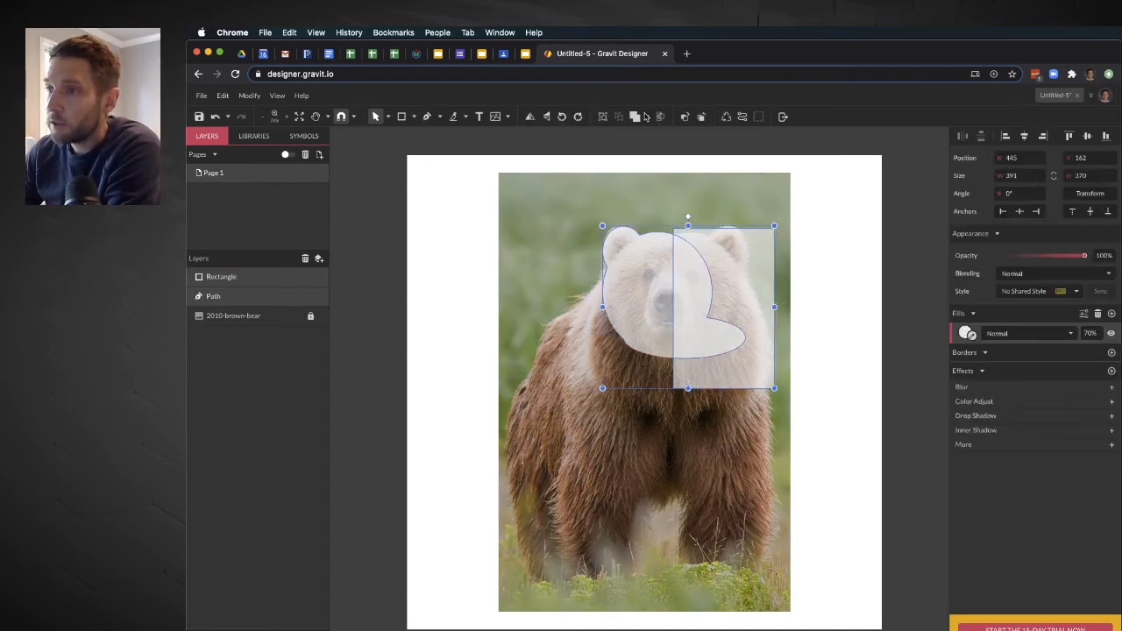
{"action": "left_click", "coordinate": [648, 117]}
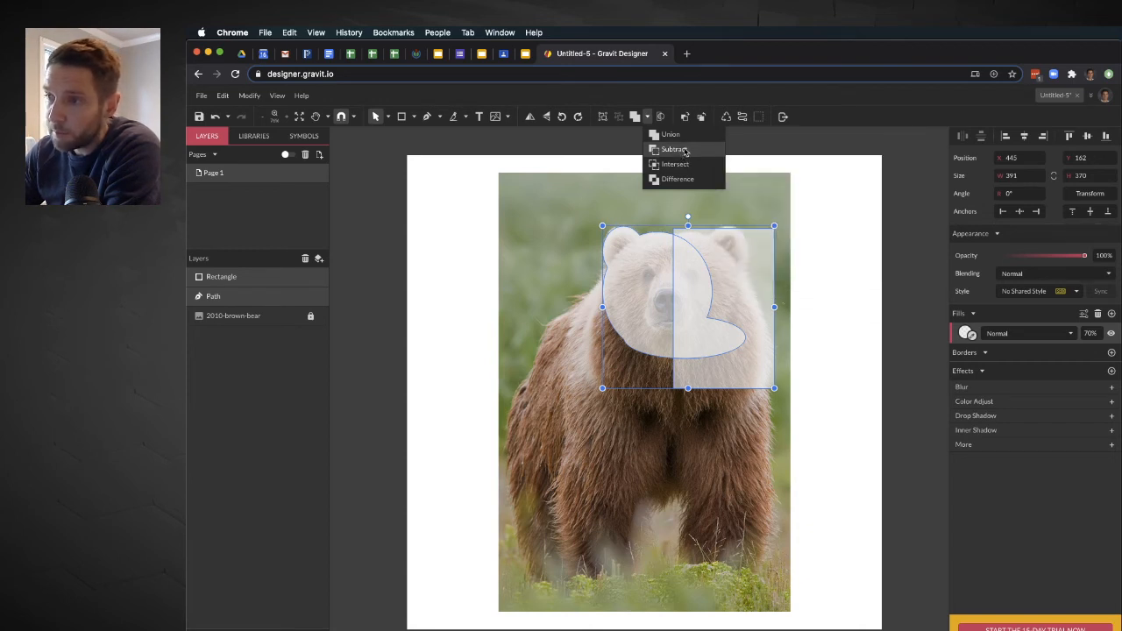
{"action": "left_click", "coordinate": [674, 149]}
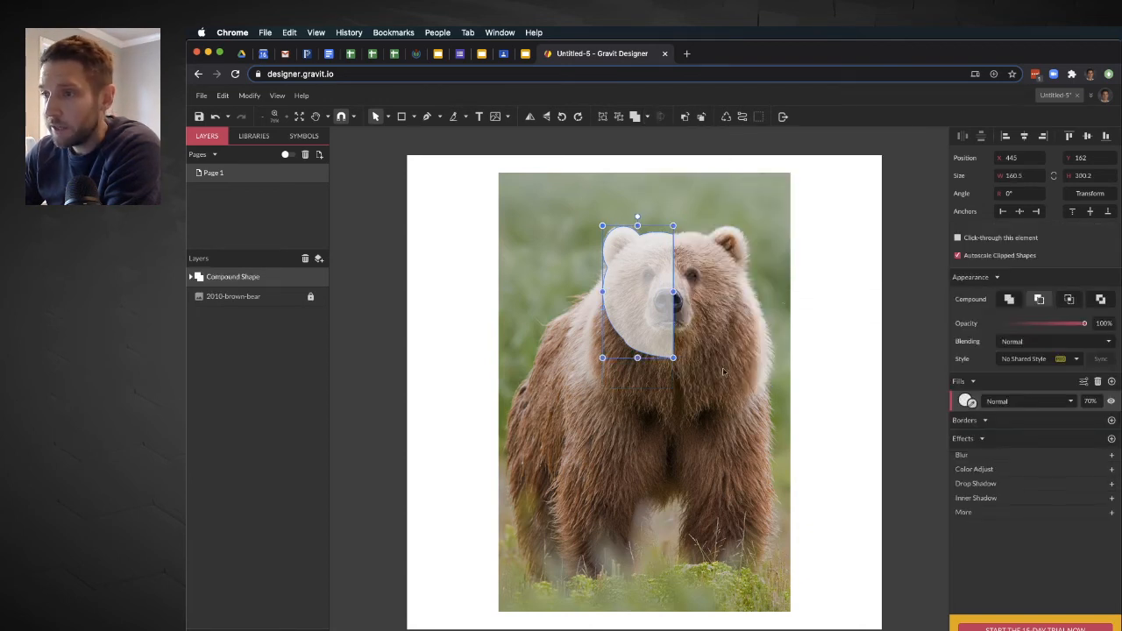
{"action": "right_click", "coordinate": [647, 302]}
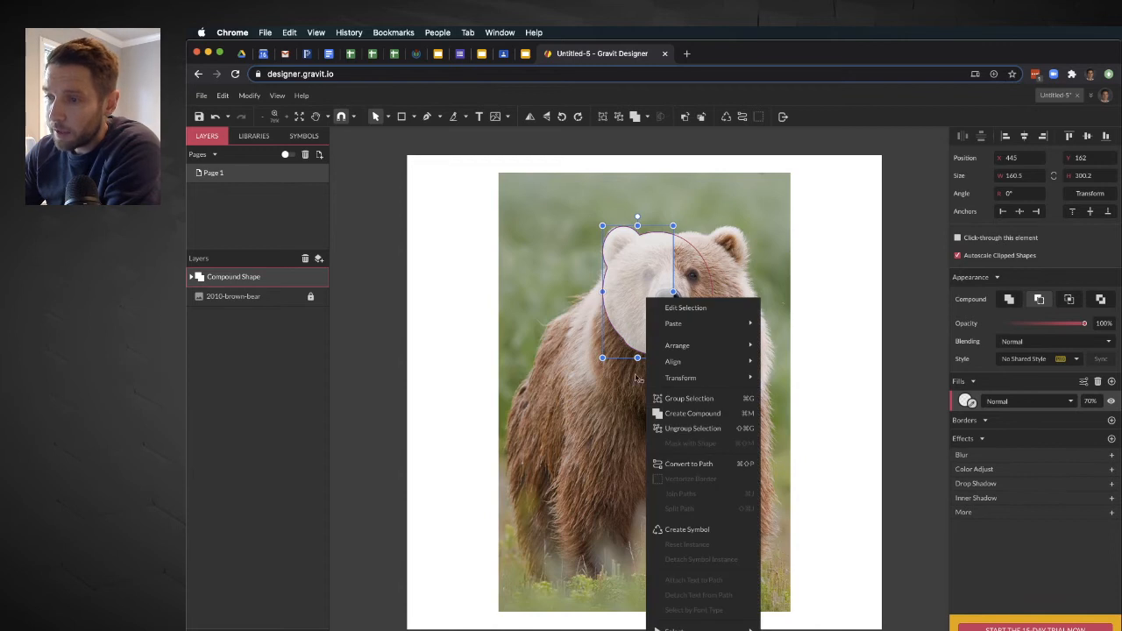
{"action": "left_click", "coordinate": [702, 464]}
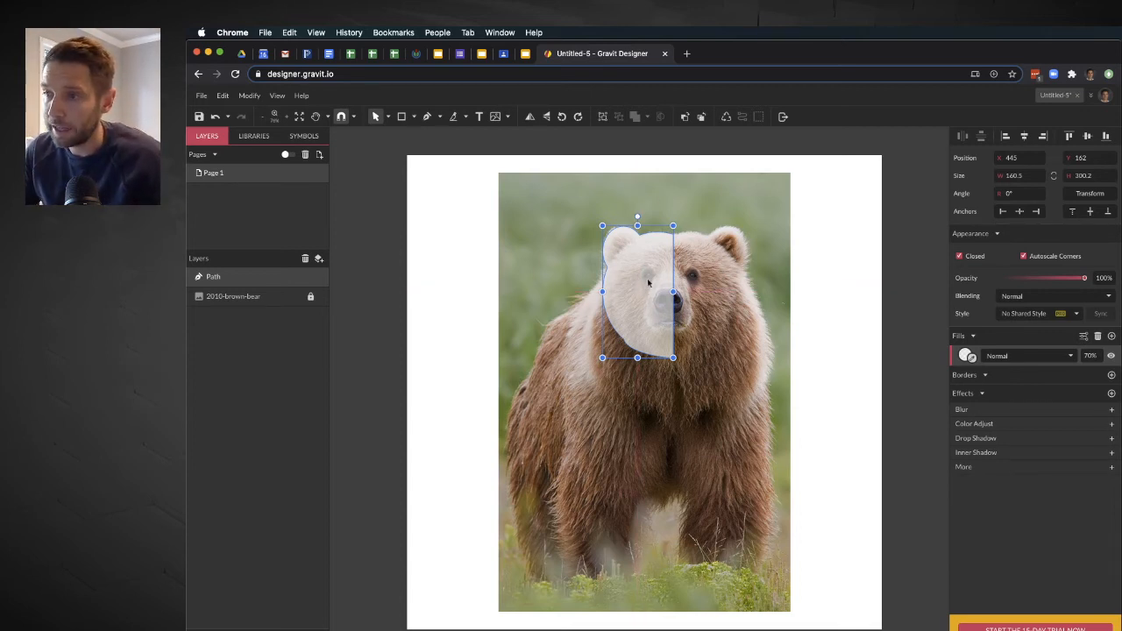
Duplicate the half-head path, flip the copy horizontally, and place it flush against the original's centre edge at X 605.5, Y 162
{"action": "left_click_drag", "start_coordinate": [632, 280], "coordinate": [712, 287], "text": "alt"}
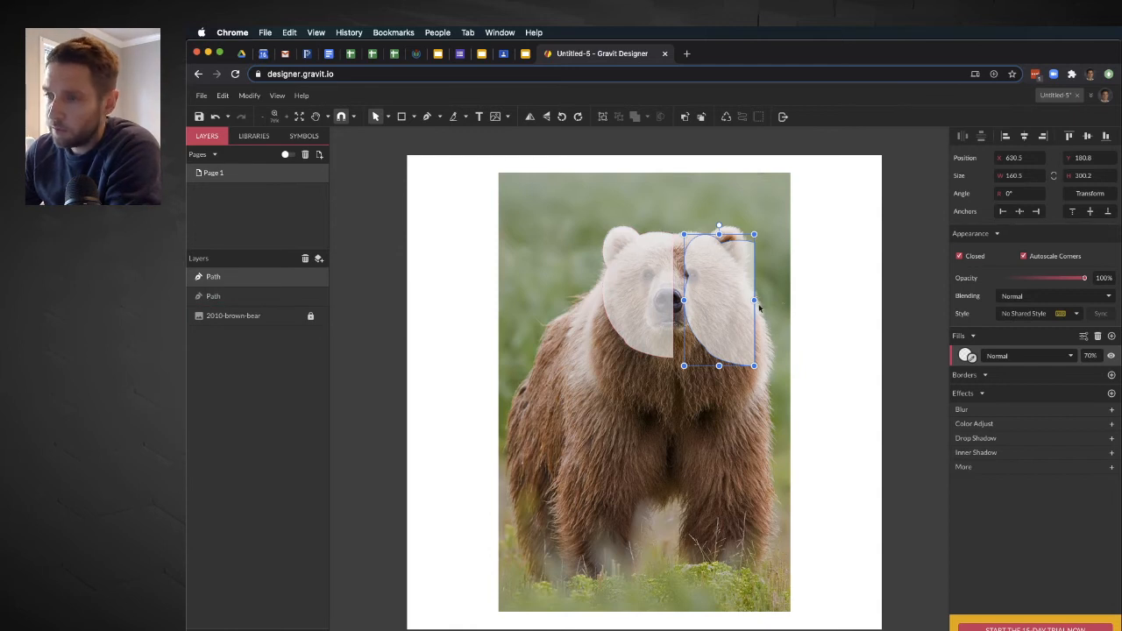
{"action": "right_click", "coordinate": [723, 305]}
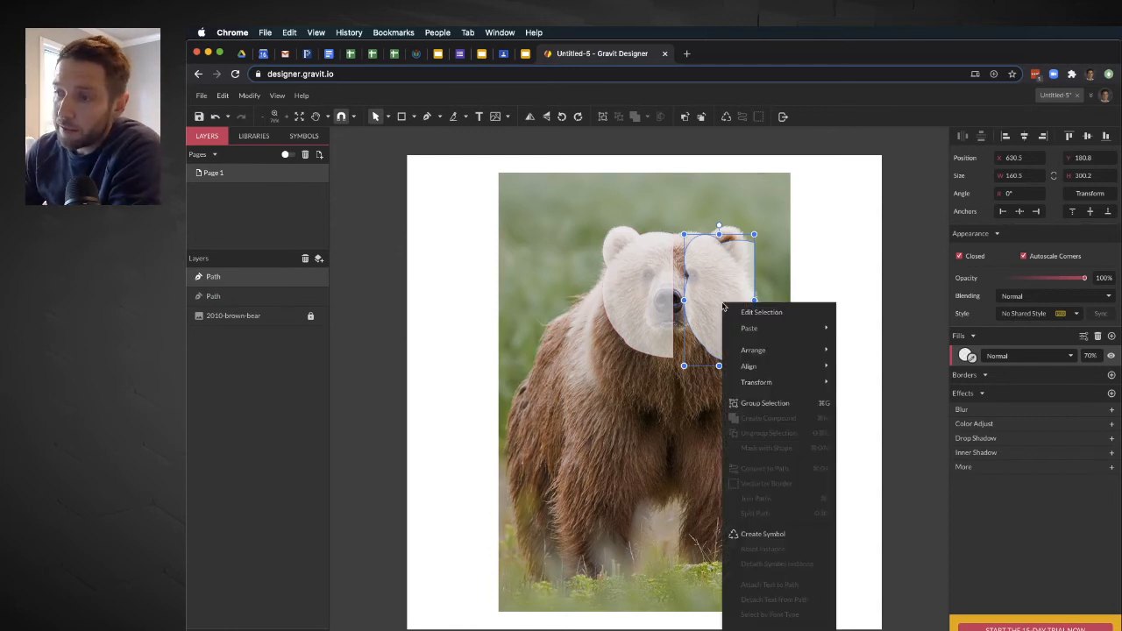
{"action": "mouse_move", "coordinate": [776, 384]}
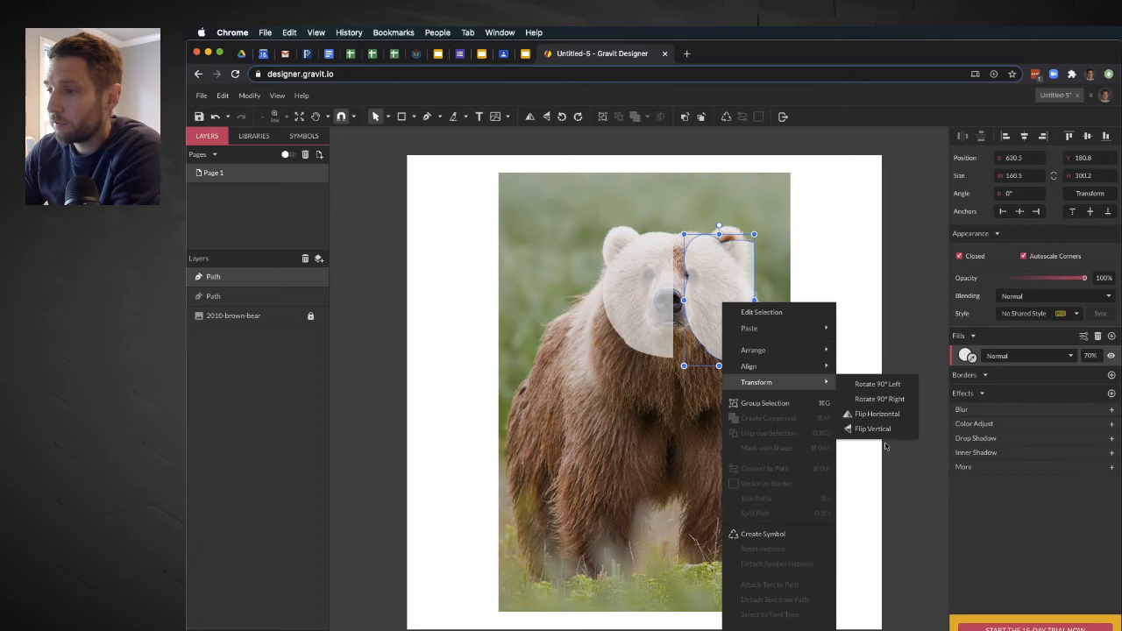
{"action": "left_click", "coordinate": [890, 422]}
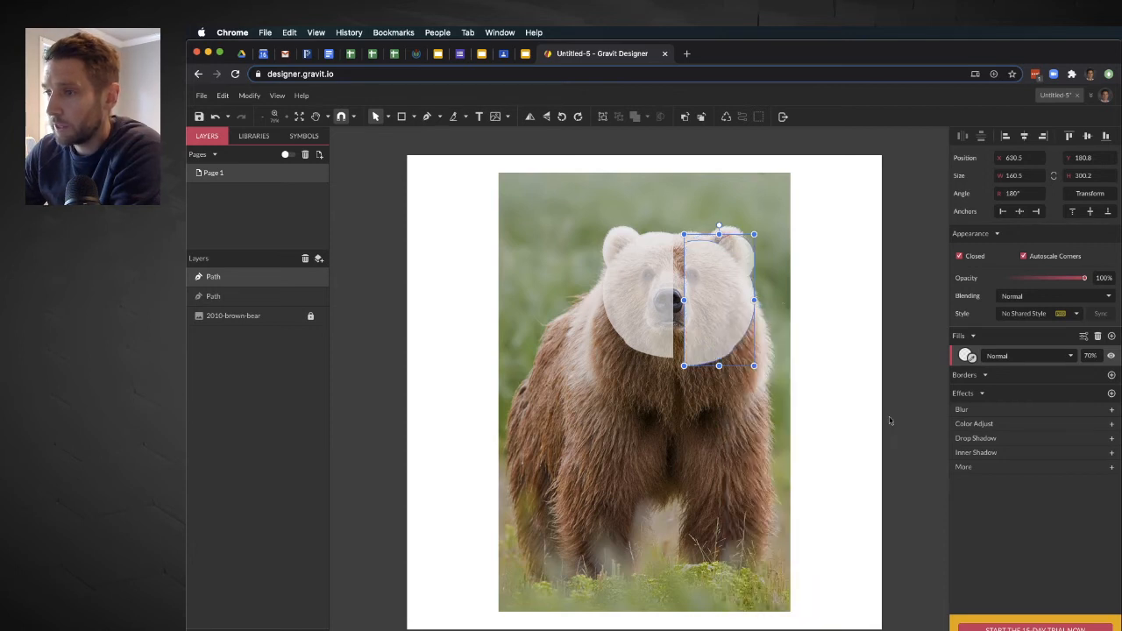
{"action": "left_click_drag", "start_coordinate": [708, 313], "coordinate": [699, 305]}
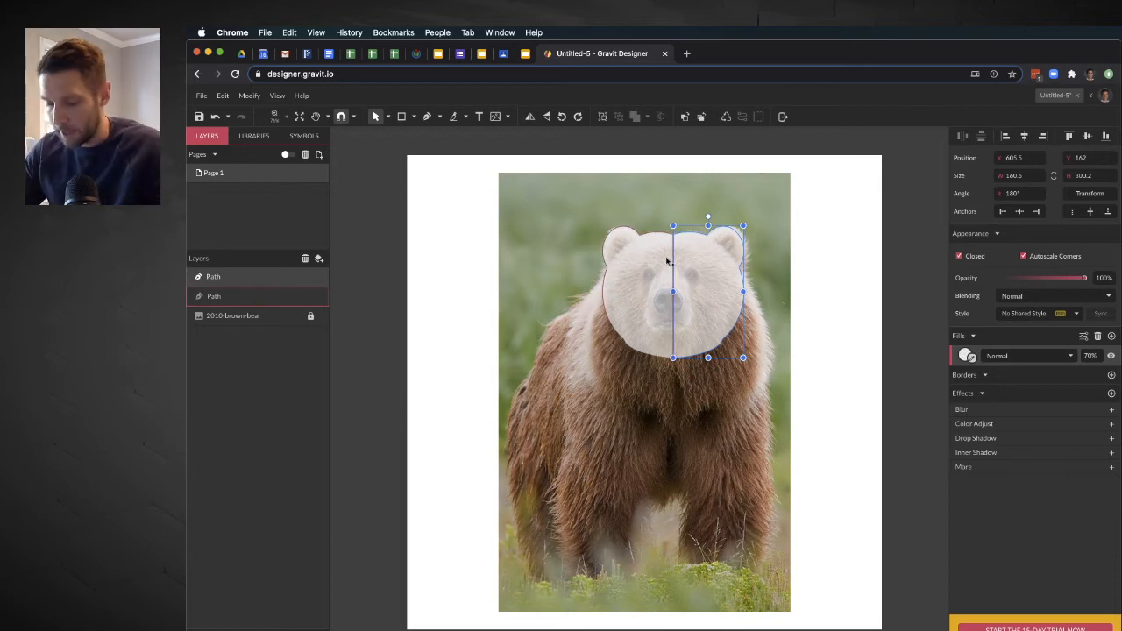
Select both head halves and merge them into a single compound shape with Union
{"action": "scroll", "coordinate": [672, 247], "scroll_direction": "up", "scroll_amount": 10}
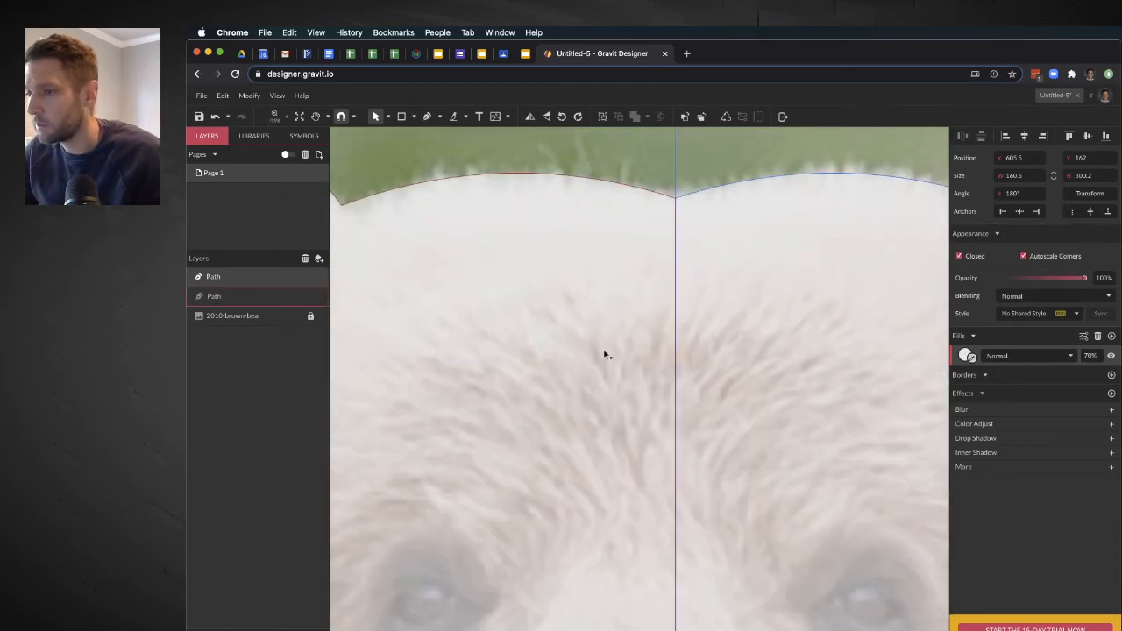
{"action": "left_click", "coordinate": [661, 288], "text": "shift"}
{"action": "scroll", "coordinate": [662, 288], "scroll_direction": "down", "scroll_amount": 6}
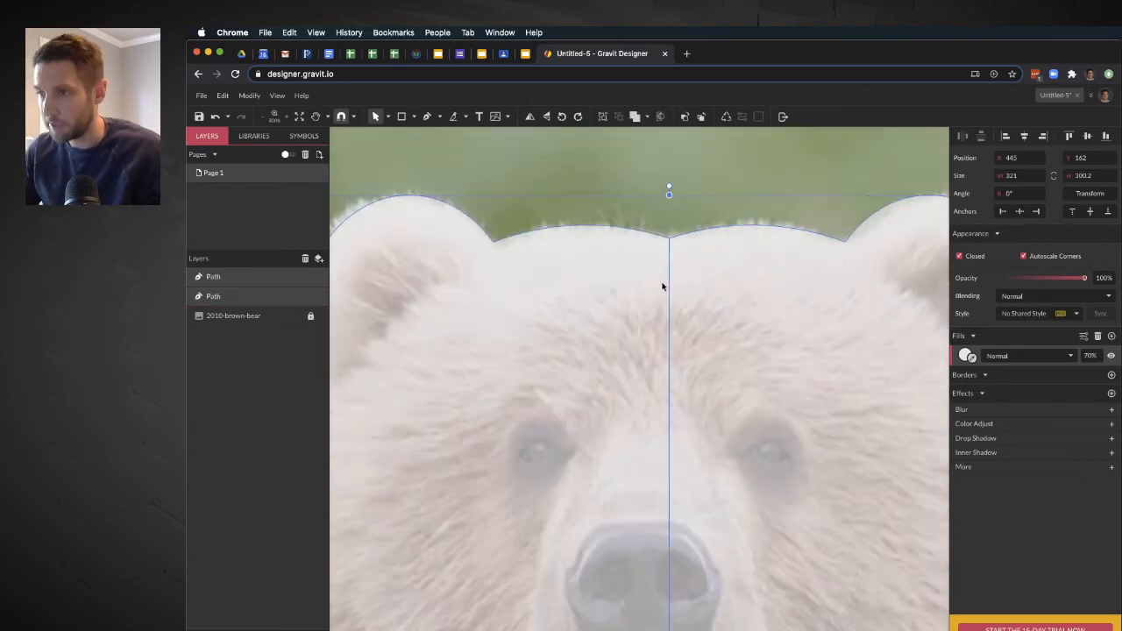
{"action": "scroll", "coordinate": [661, 289], "scroll_direction": "down", "scroll_amount": 1}
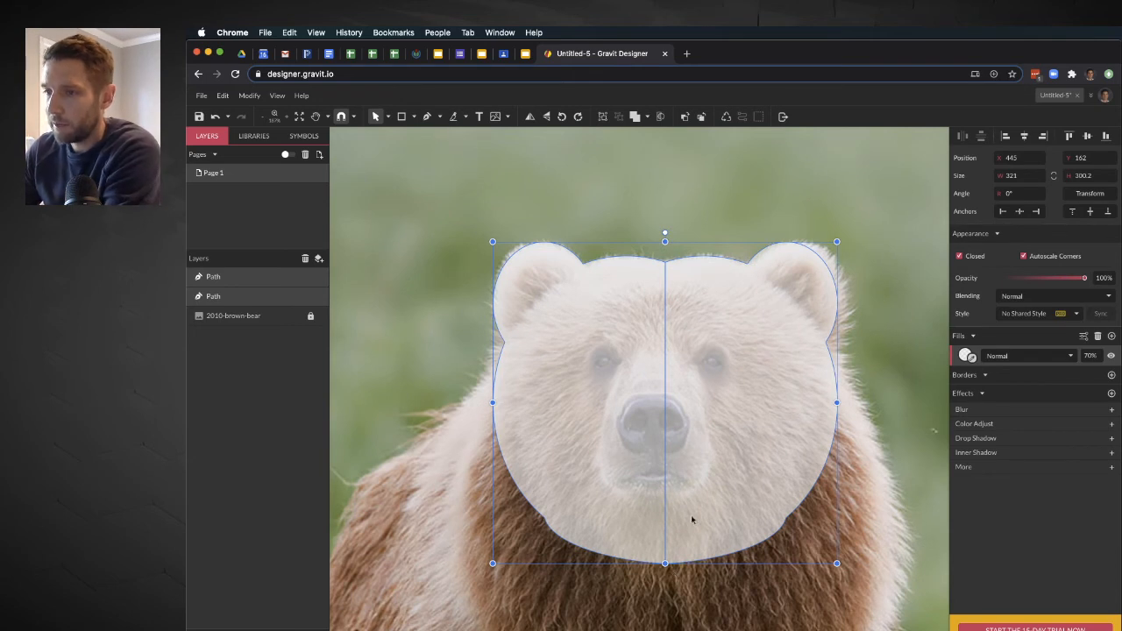
{"action": "left_click", "coordinate": [648, 117]}
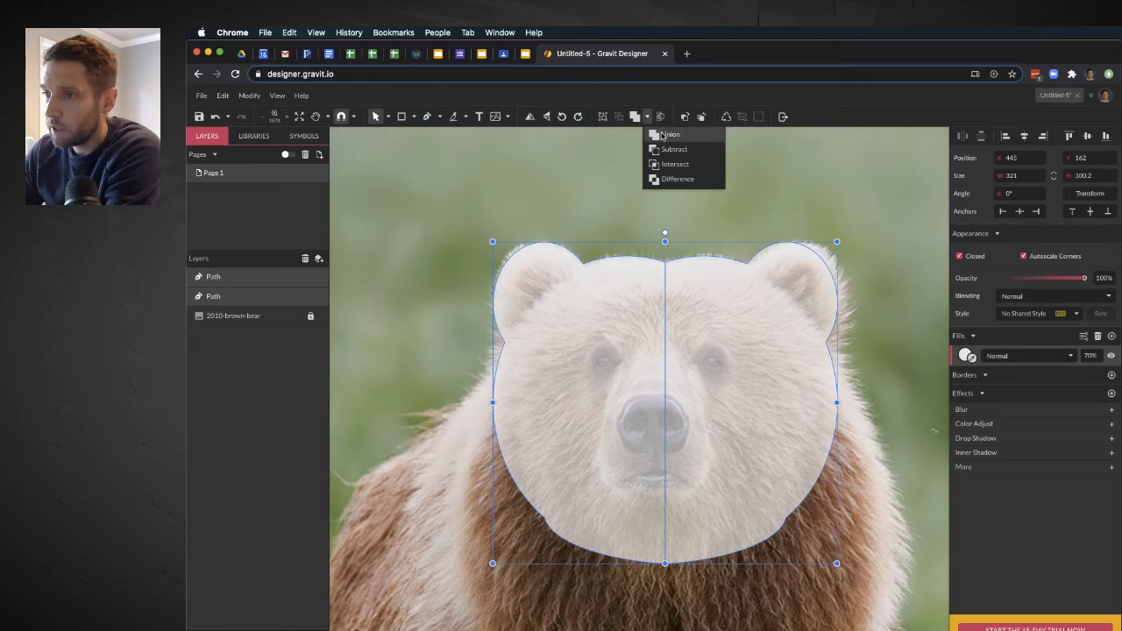
{"action": "left_click", "coordinate": [666, 135]}
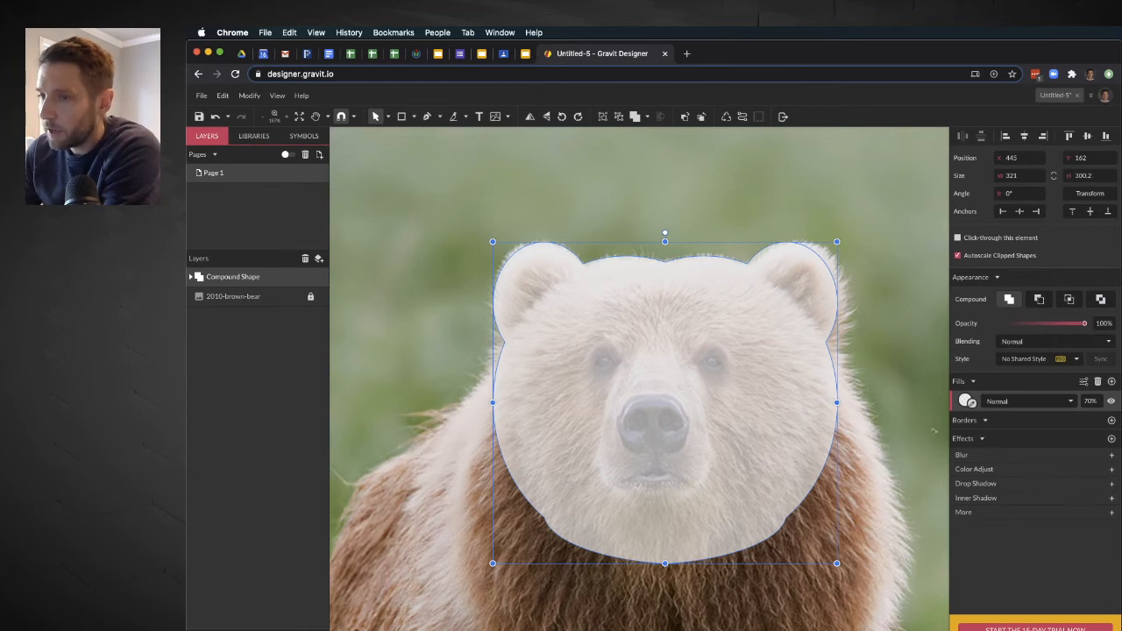
Add a black border 15 px wide to the head shape and set its position to Center
{"action": "left_click", "coordinate": [1112, 420]}
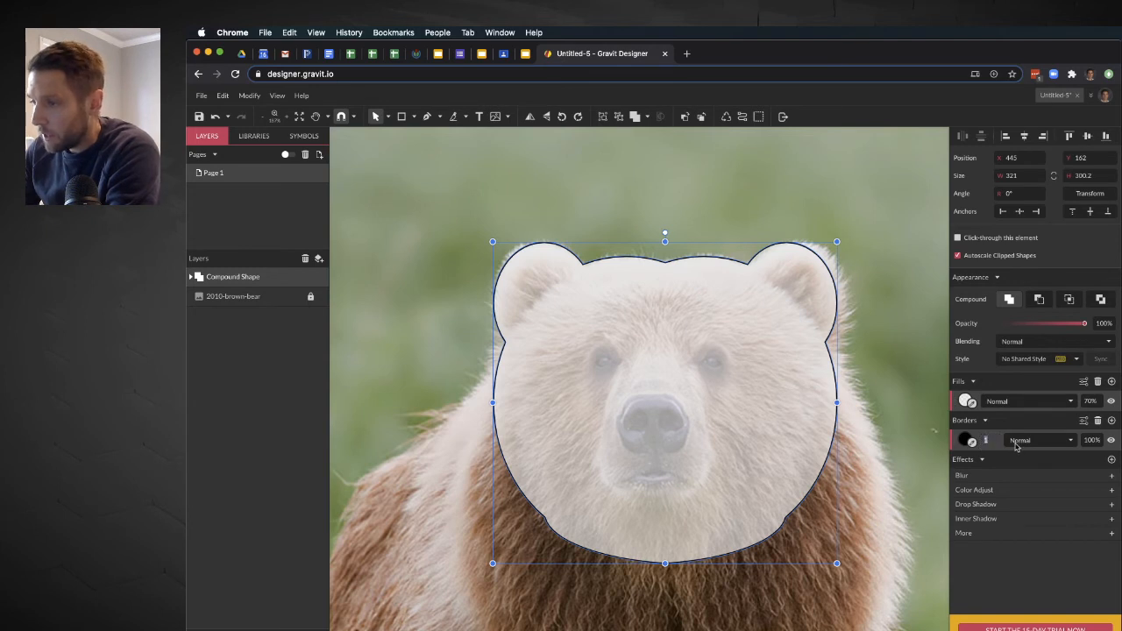
{"action": "key", "text": "Return"}
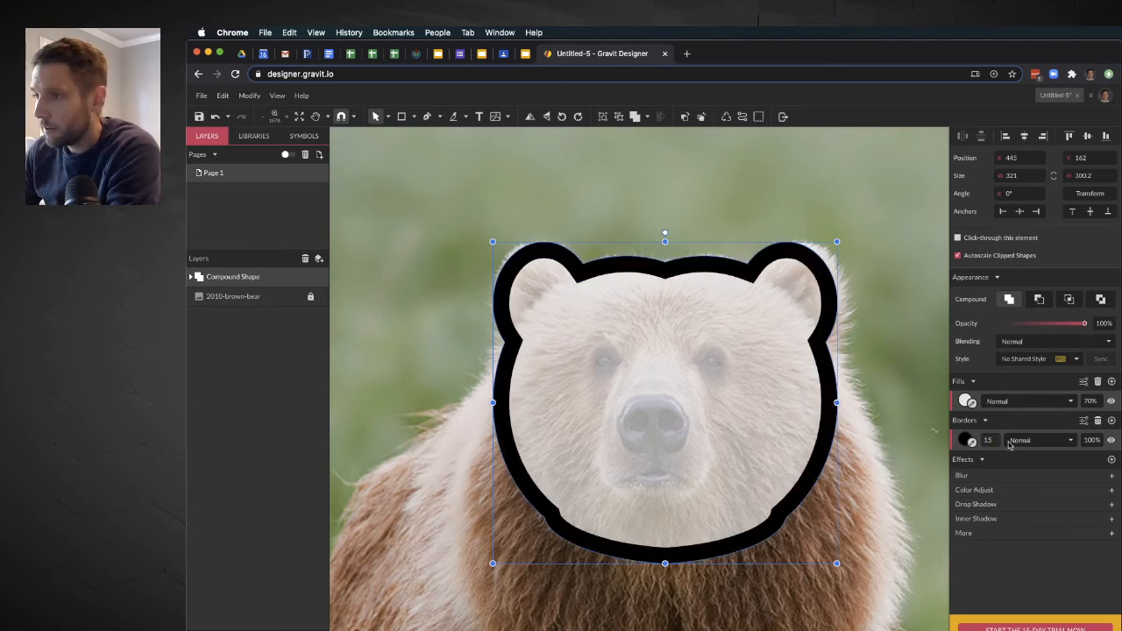
{"action": "left_click", "coordinate": [1084, 421]}
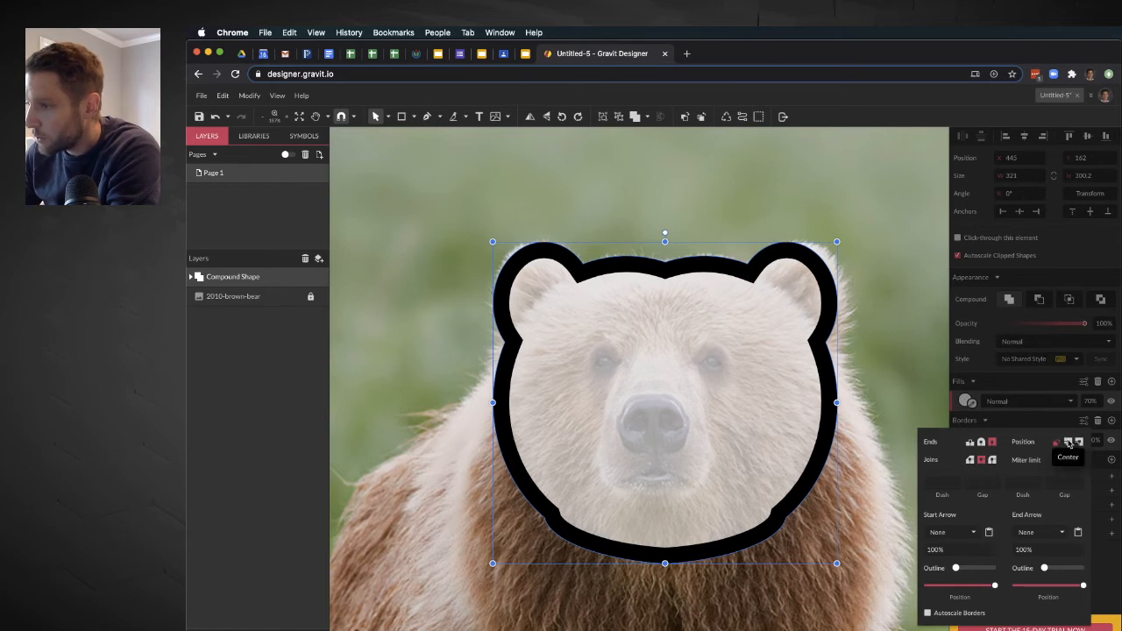
{"action": "left_click", "coordinate": [1067, 443]}
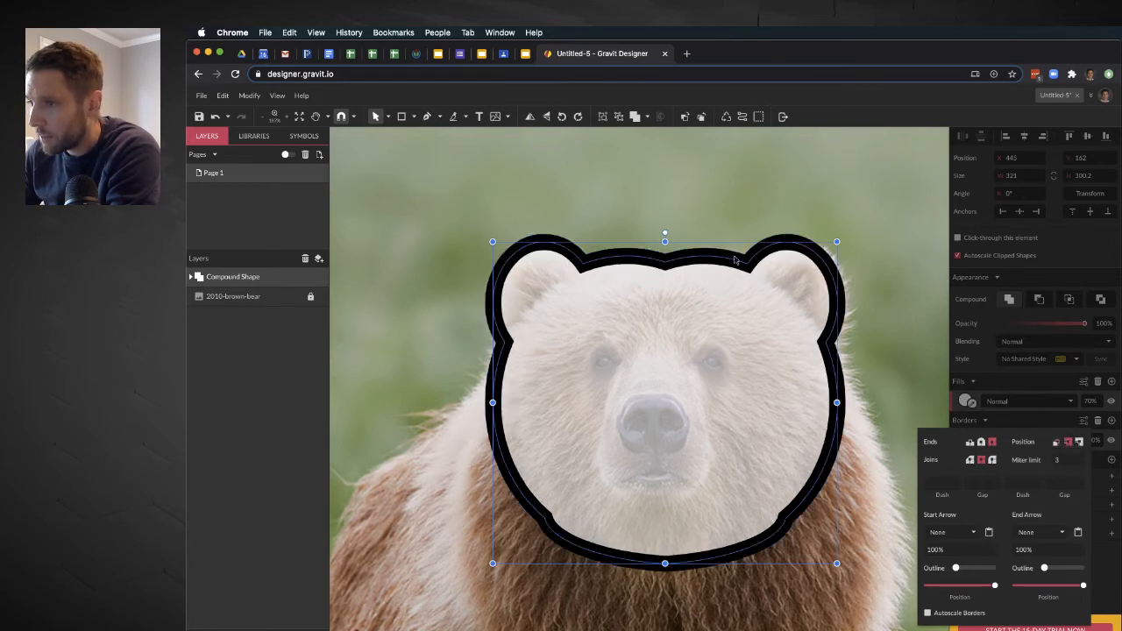
{"action": "left_click", "coordinate": [914, 379]}
Move the head shape left off the bear's face, so it straddles the photo's left edge at Y 166
{"action": "scroll", "coordinate": [915, 378], "scroll_direction": "down", "scroll_amount": 5}
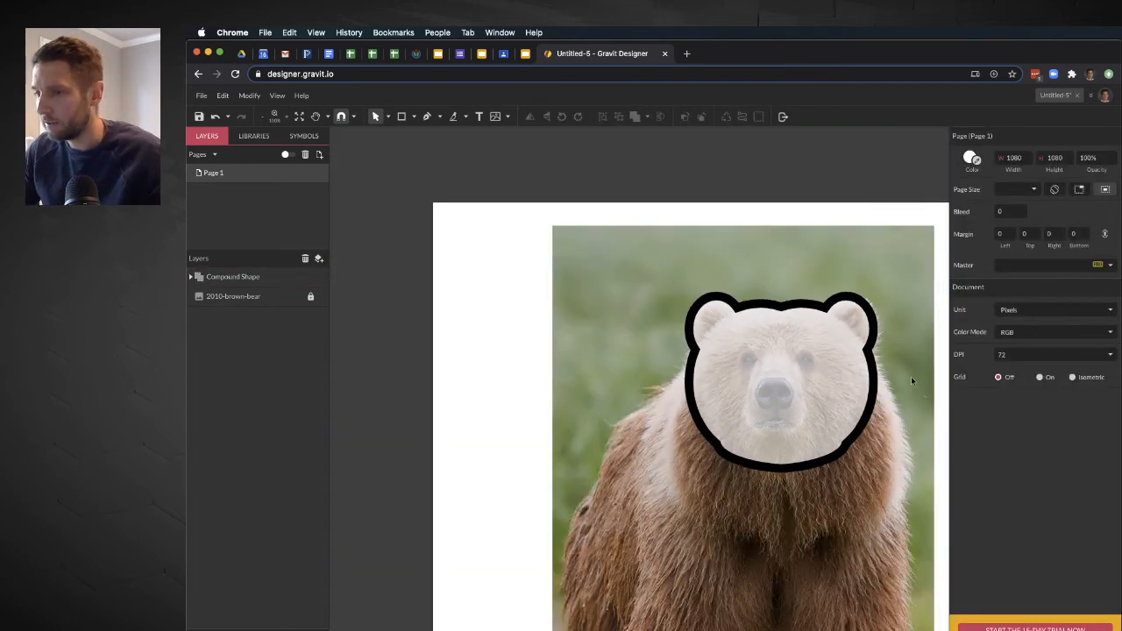
{"action": "key", "text": "super+minus"}
{"action": "key", "text": "space"}
{"action": "left_click_drag", "start_coordinate": [802, 434], "coordinate": [688, 395]}
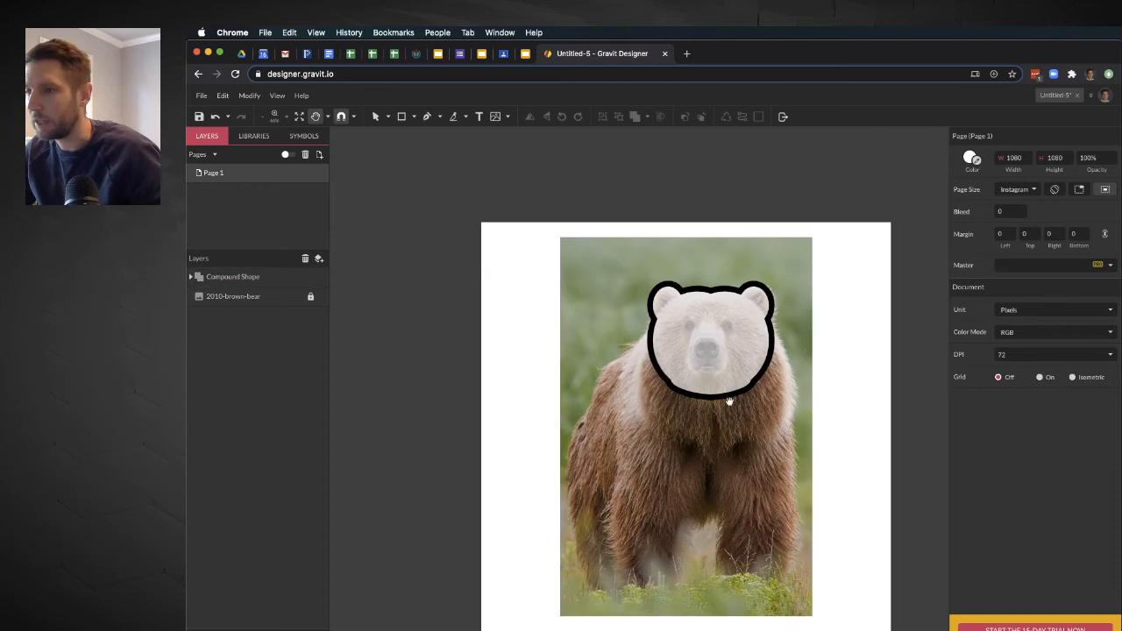
{"action": "scroll", "coordinate": [735, 386], "scroll_direction": "up", "scroll_amount": 1}
{"action": "scroll", "coordinate": [738, 386], "scroll_direction": "up", "scroll_amount": 3}
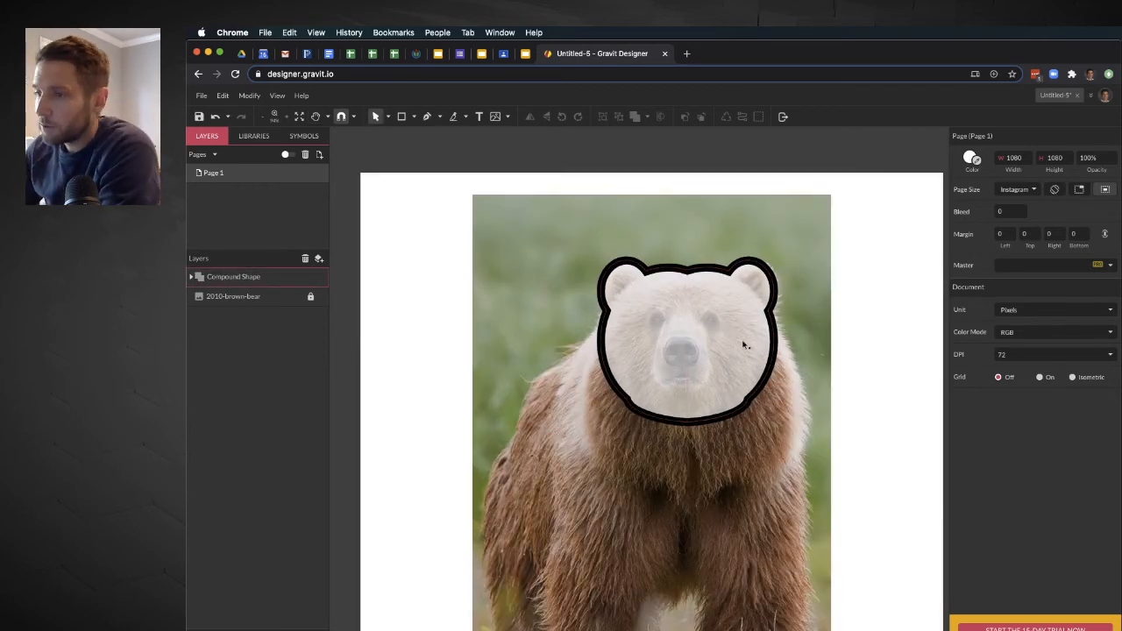
{"action": "left_click_drag", "start_coordinate": [743, 341], "coordinate": [552, 345]}
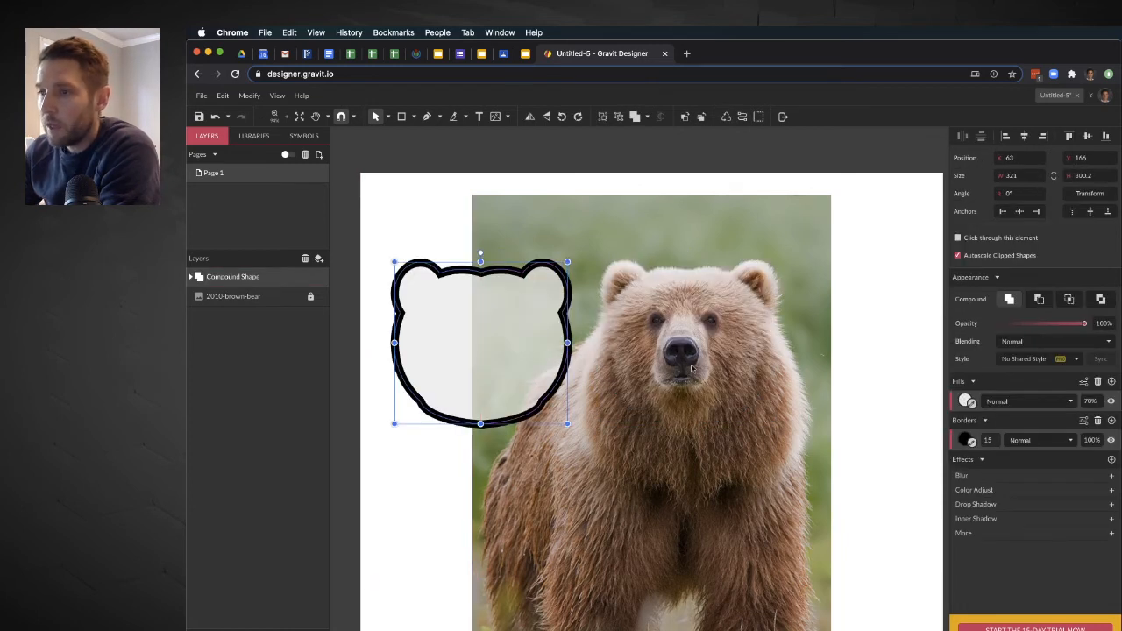
Fill the head shape with a brown sampled from the bear's cheek fur, and decline syncing the file to the Gravit Cloud
{"action": "left_click", "coordinate": [967, 401]}
{"action": "left_click", "coordinate": [967, 401]}
{"action": "left_click", "coordinate": [972, 406]}
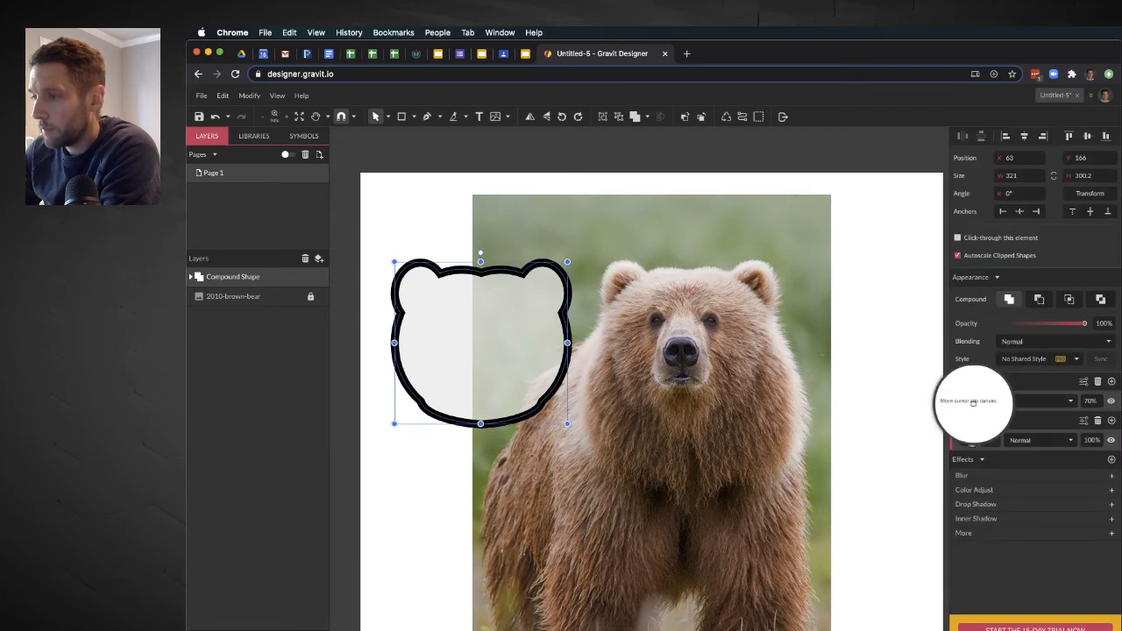
{"action": "left_click", "coordinate": [723, 356]}
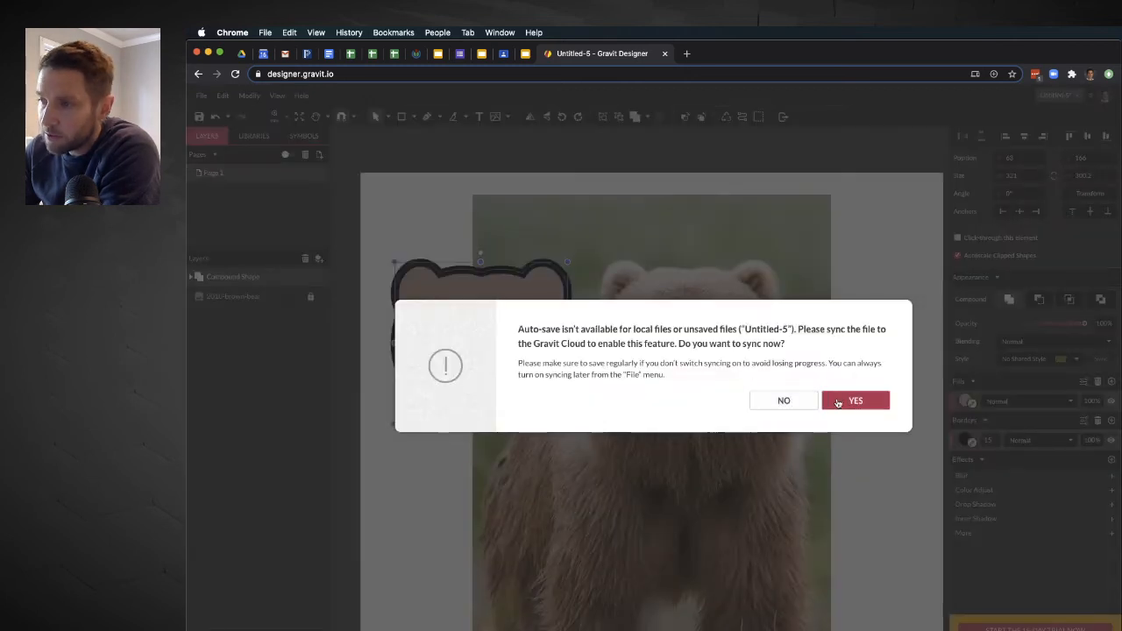
{"action": "left_click", "coordinate": [777, 404]}
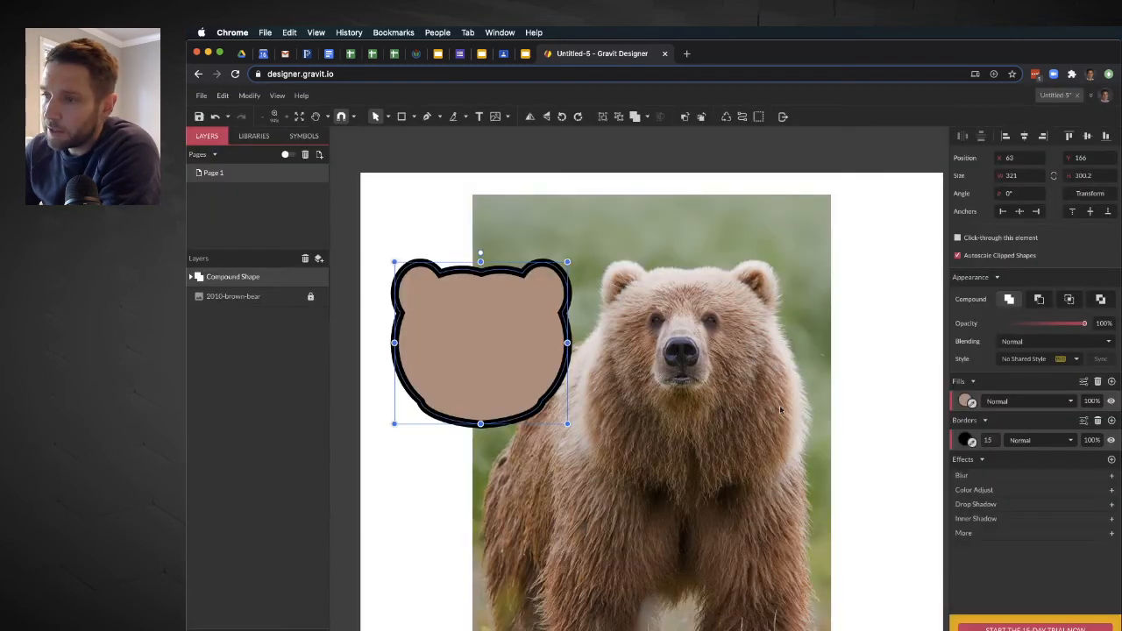
Colour the head's border with a dark tone sampled from the bear's nose, and stretch the shape downward to 310 px high
{"action": "left_click", "coordinate": [971, 442]}
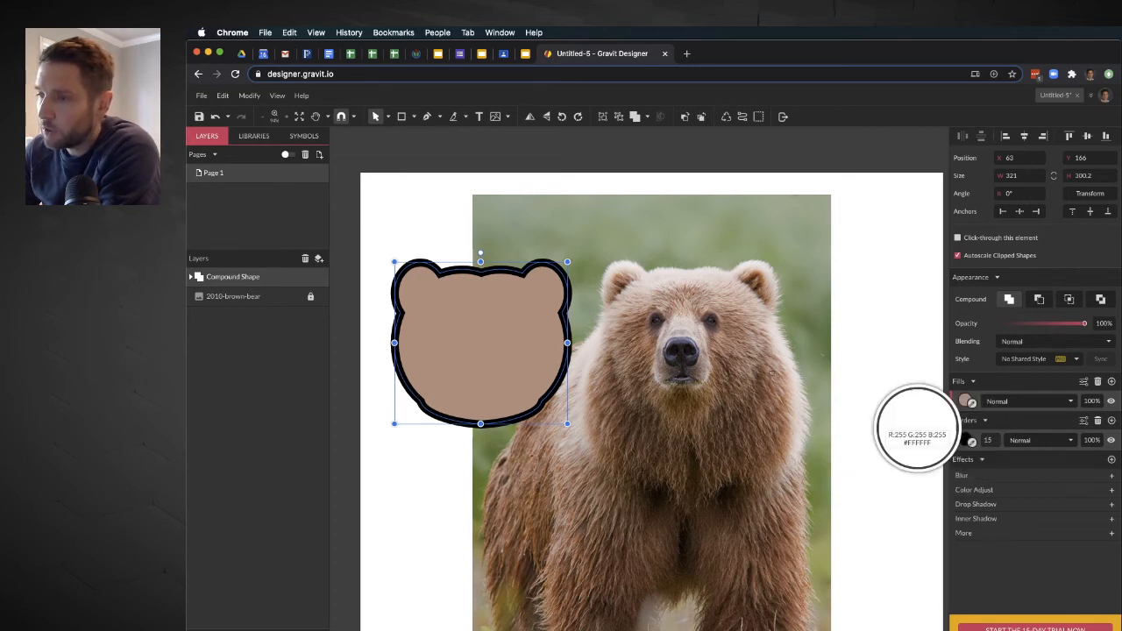
{"action": "left_click", "coordinate": [693, 350]}
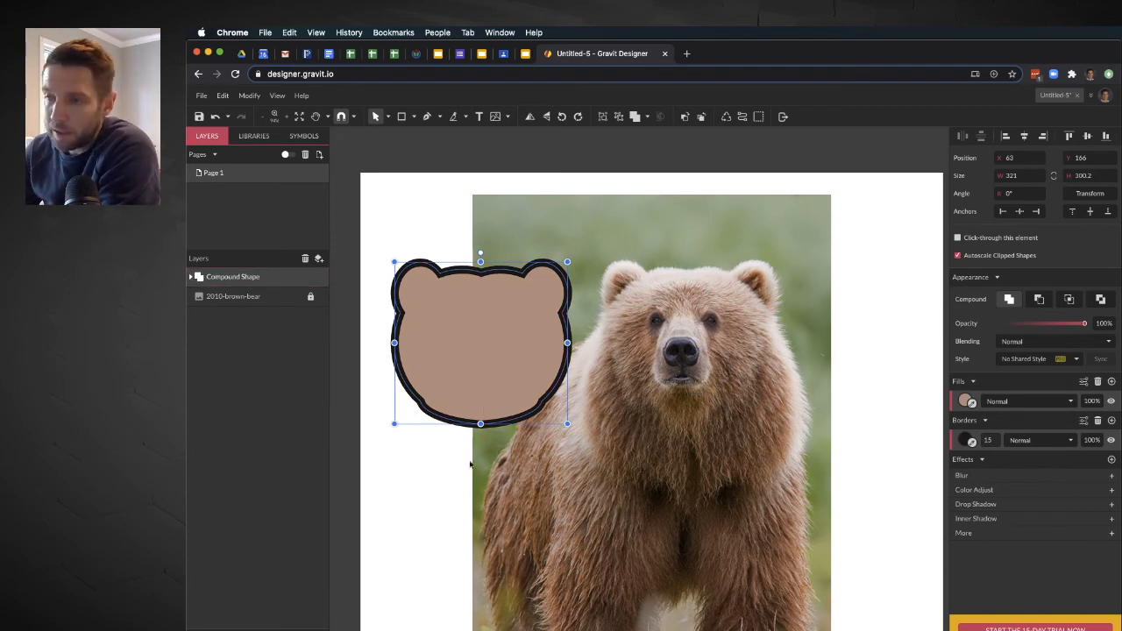
{"action": "left_click_drag", "start_coordinate": [480, 424], "coordinate": [481, 430]}
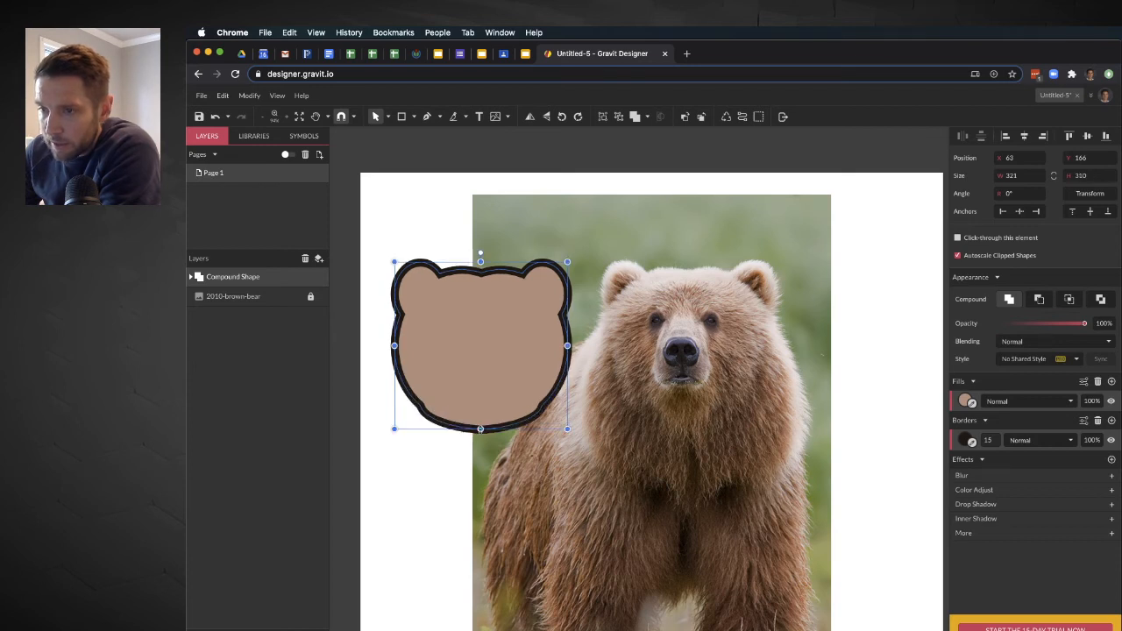
{"action": "left_click", "coordinate": [433, 466]}
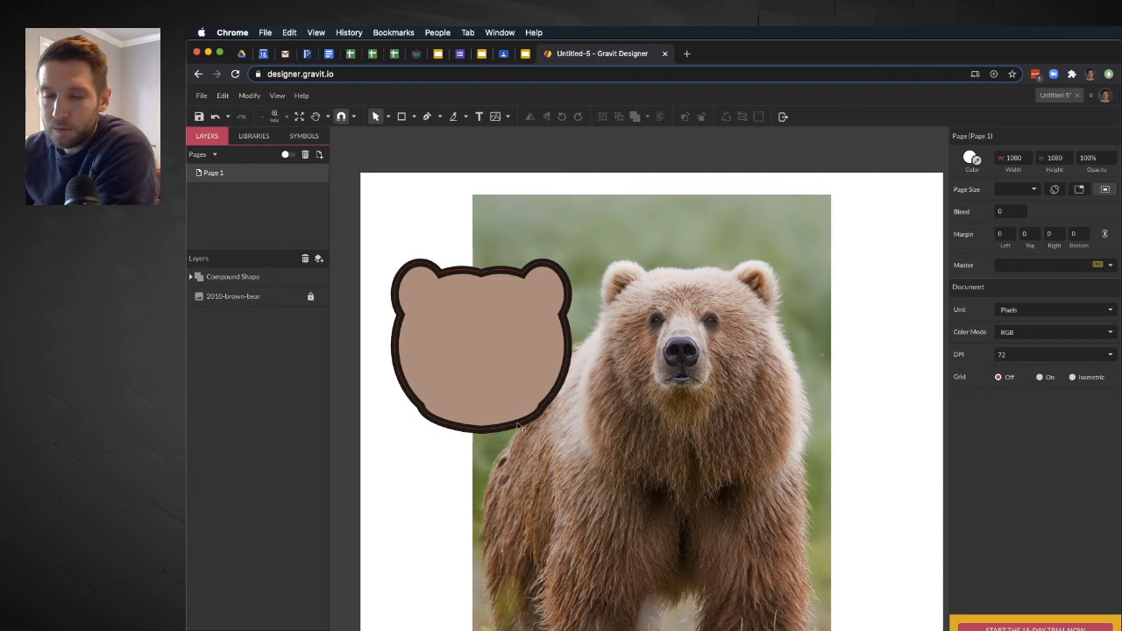
Set the position of the head shape's border to outside its outline
{"action": "left_click", "coordinate": [468, 413]}
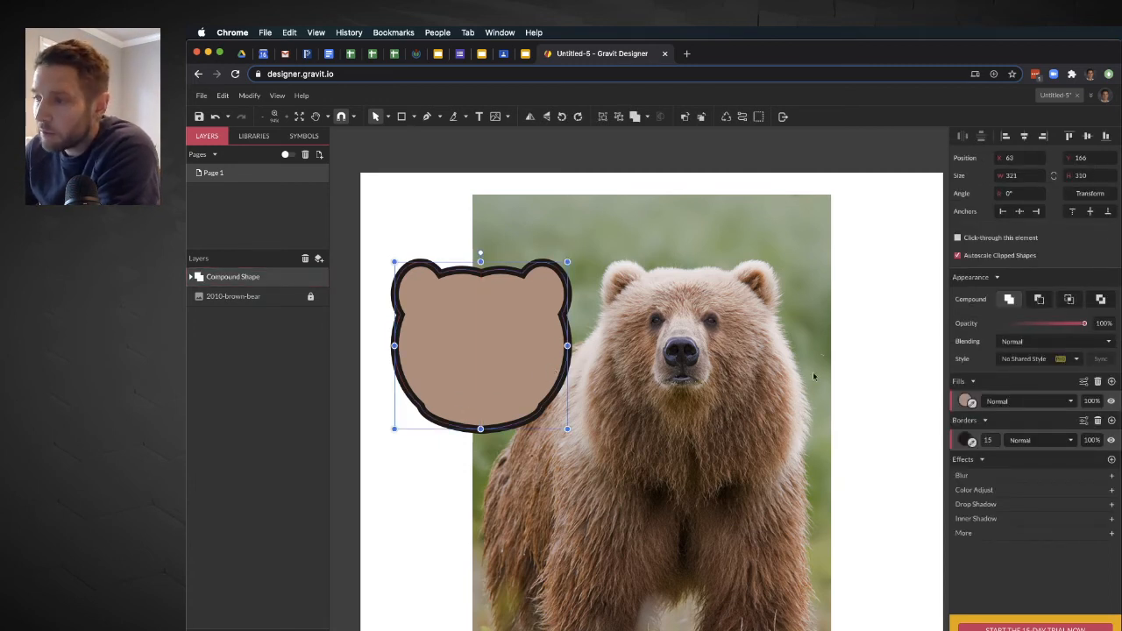
{"action": "left_click", "coordinate": [1085, 420]}
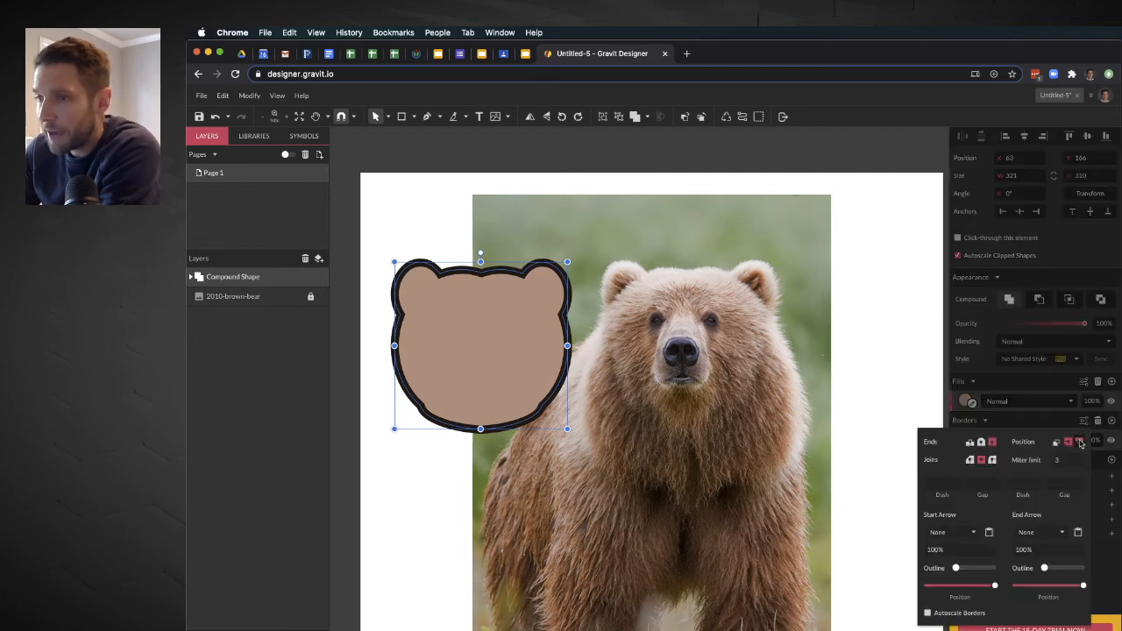
{"action": "left_click", "coordinate": [1080, 442]}
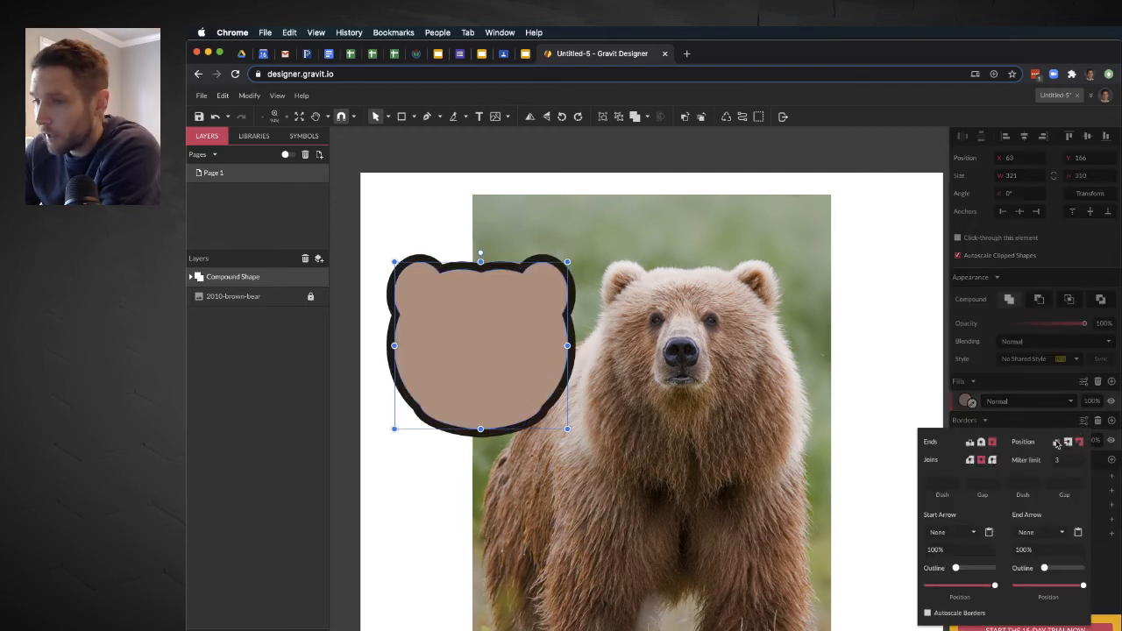
Set the position of the head shape's border to inside its outline
{"action": "left_click", "coordinate": [1056, 443]}
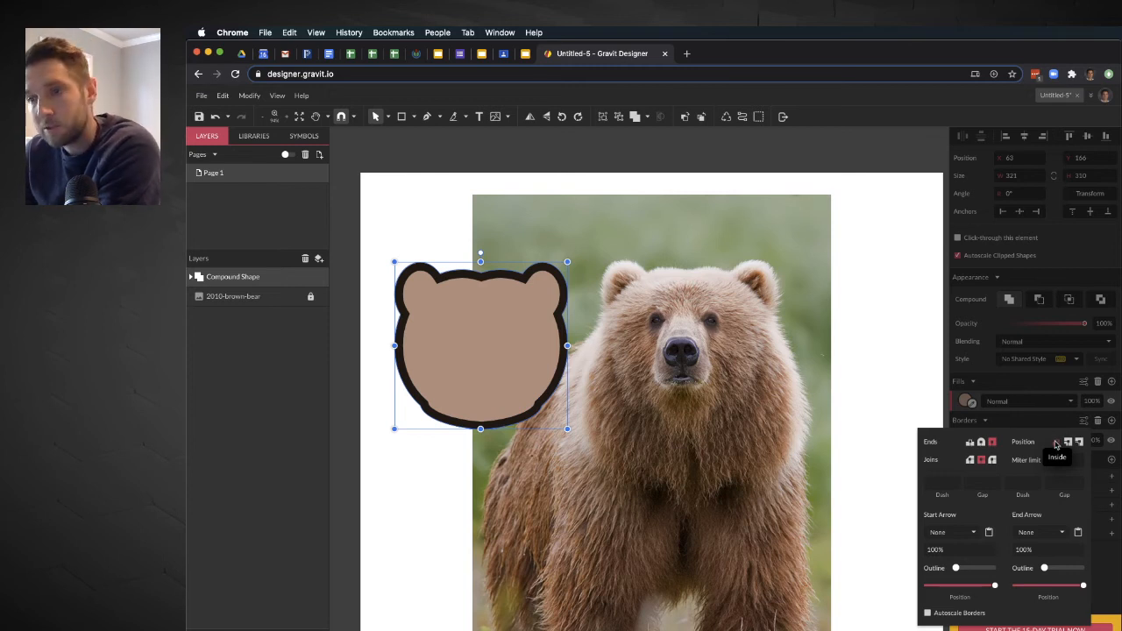
{"action": "left_click", "coordinate": [494, 465]}
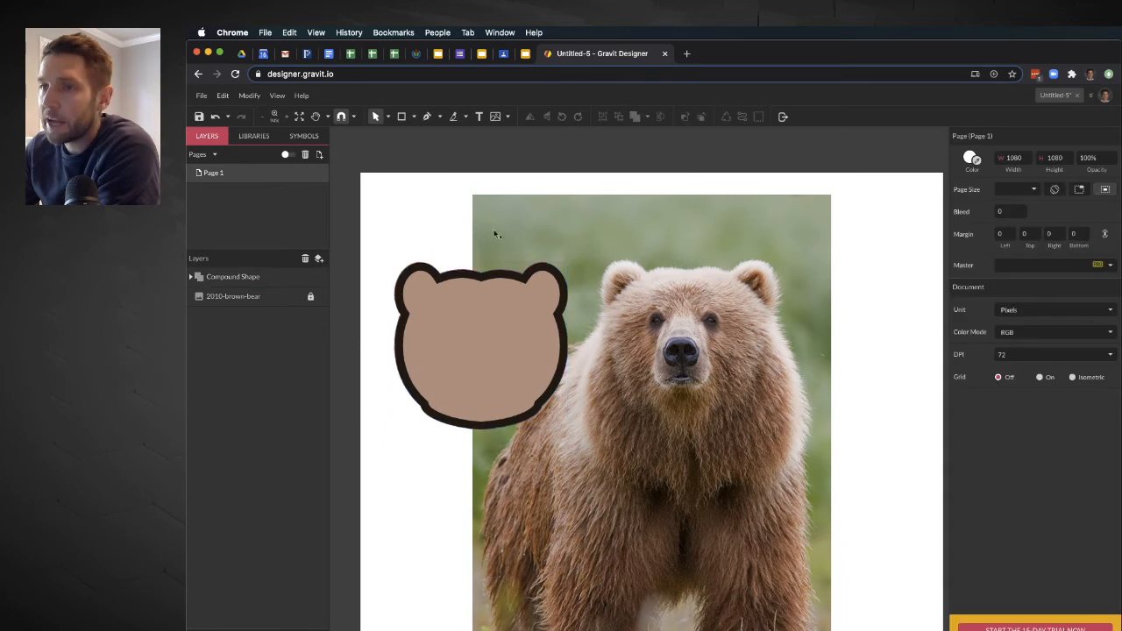
Draw a rectangle about 113 by 141.5 px over the bear's muzzle and round its corners to 34
{"action": "left_click", "coordinate": [403, 118]}
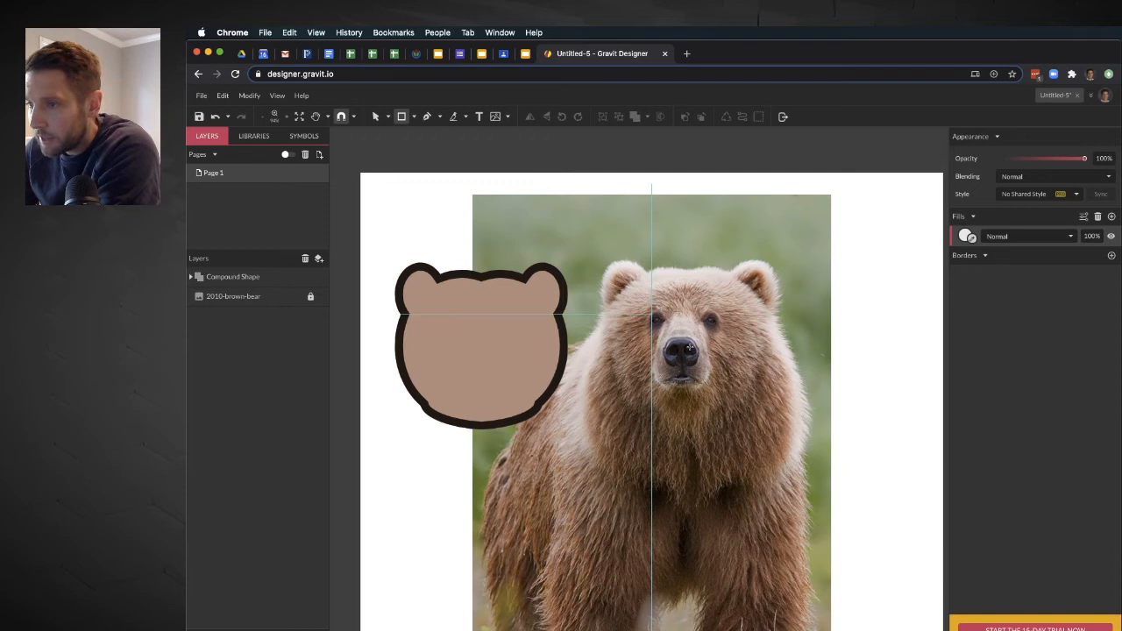
{"action": "mouse_move", "coordinate": [652, 314]}
{"action": "left_mouse_down"}
{"action": "mouse_move", "coordinate": [702, 355]}
{"action": "mouse_move", "coordinate": [713, 392]}
{"action": "left_mouse_up"}
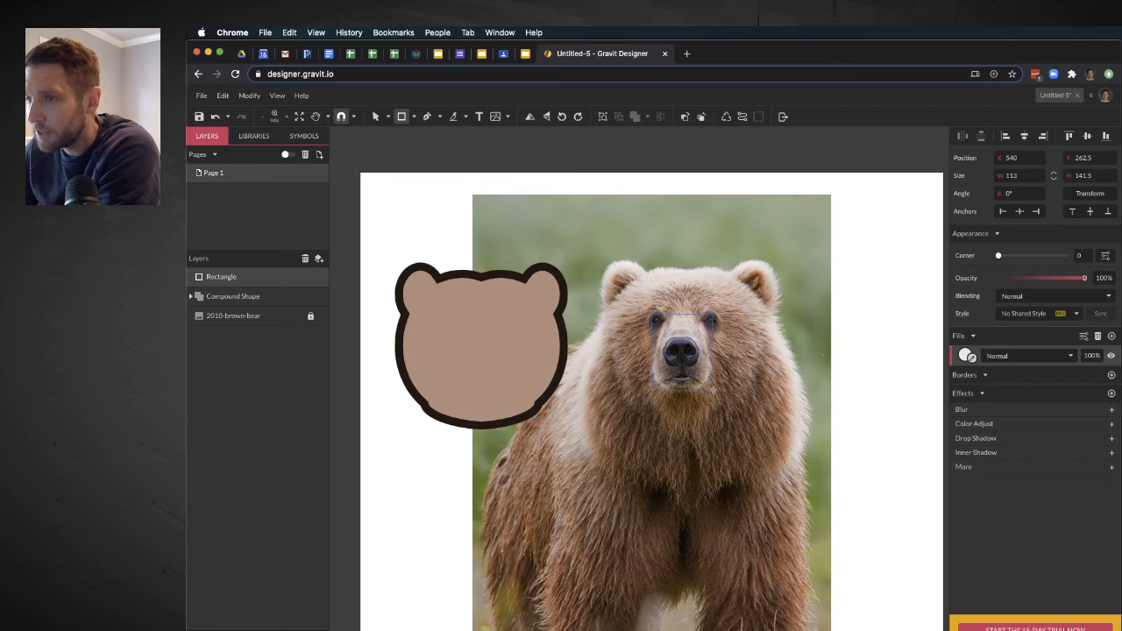
{"action": "left_click_drag", "start_coordinate": [713, 393], "coordinate": [713, 391]}
{"action": "left_click", "coordinate": [388, 116]}
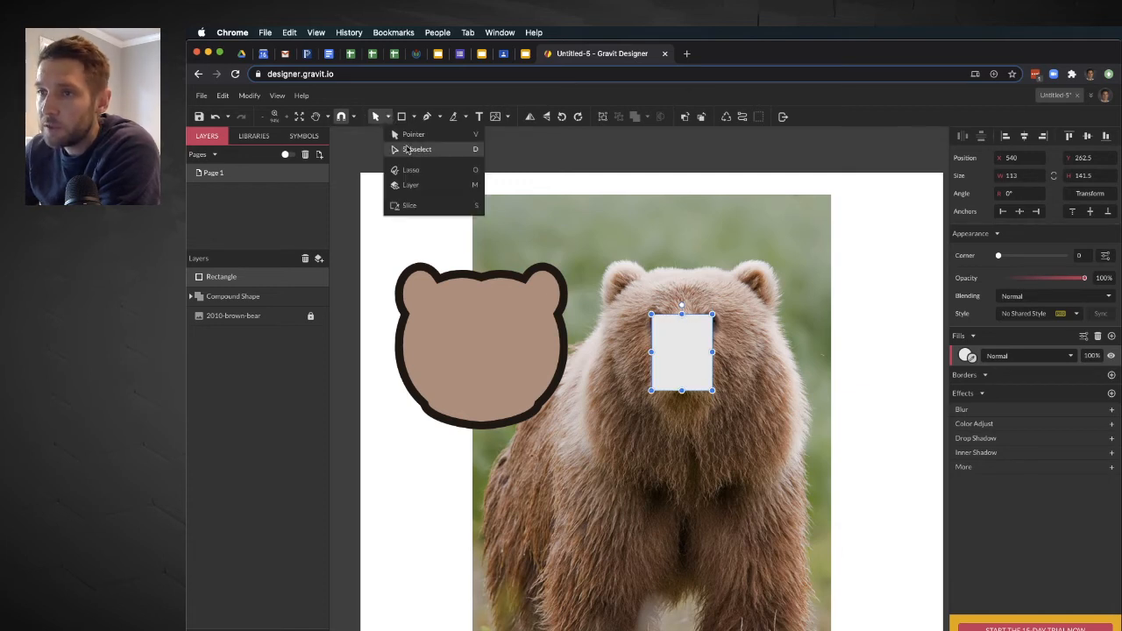
{"action": "left_click", "coordinate": [406, 150]}
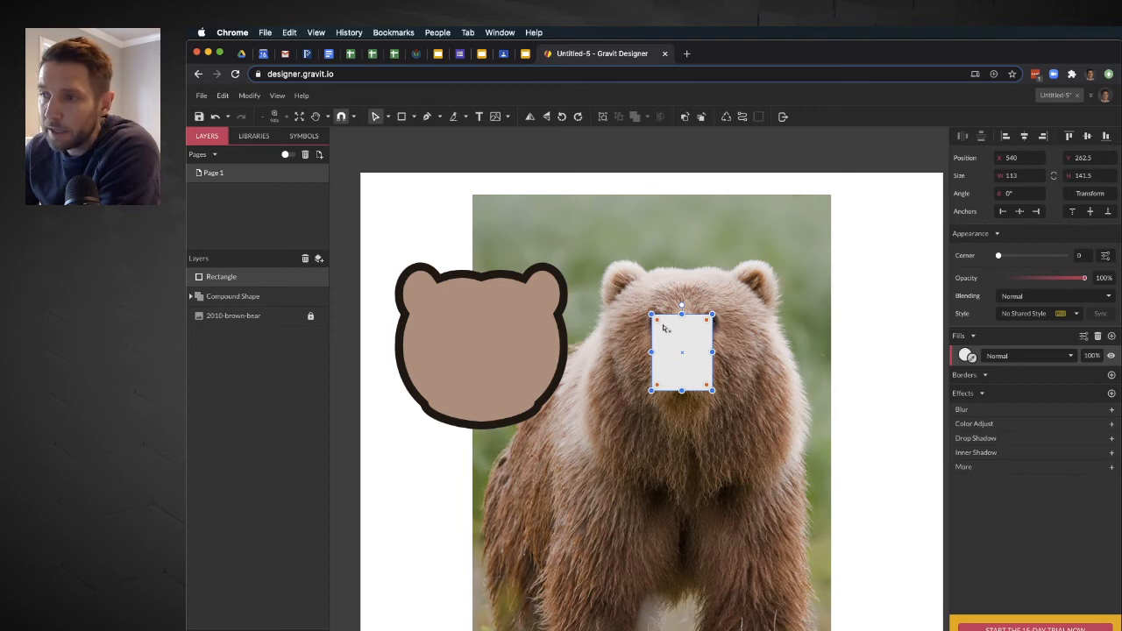
{"action": "left_click_drag", "start_coordinate": [660, 324], "coordinate": [672, 334]}
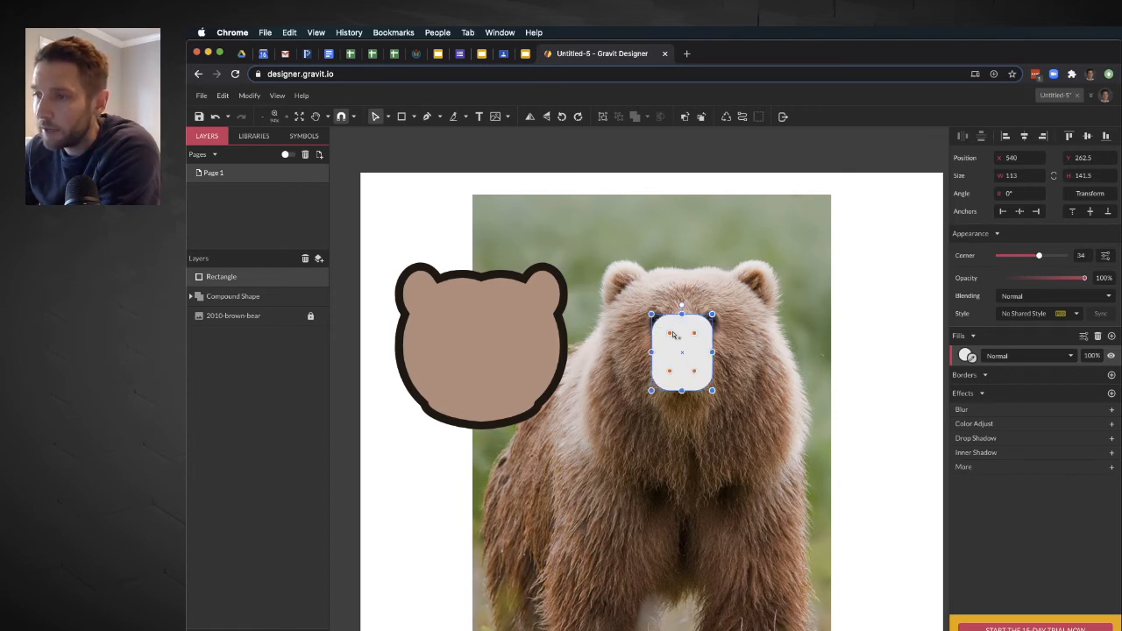
Convert the muzzle rectangle to a path and taper its top by bringing the upper corners inward to X 560 and X 633
{"action": "right_click", "coordinate": [680, 339]}
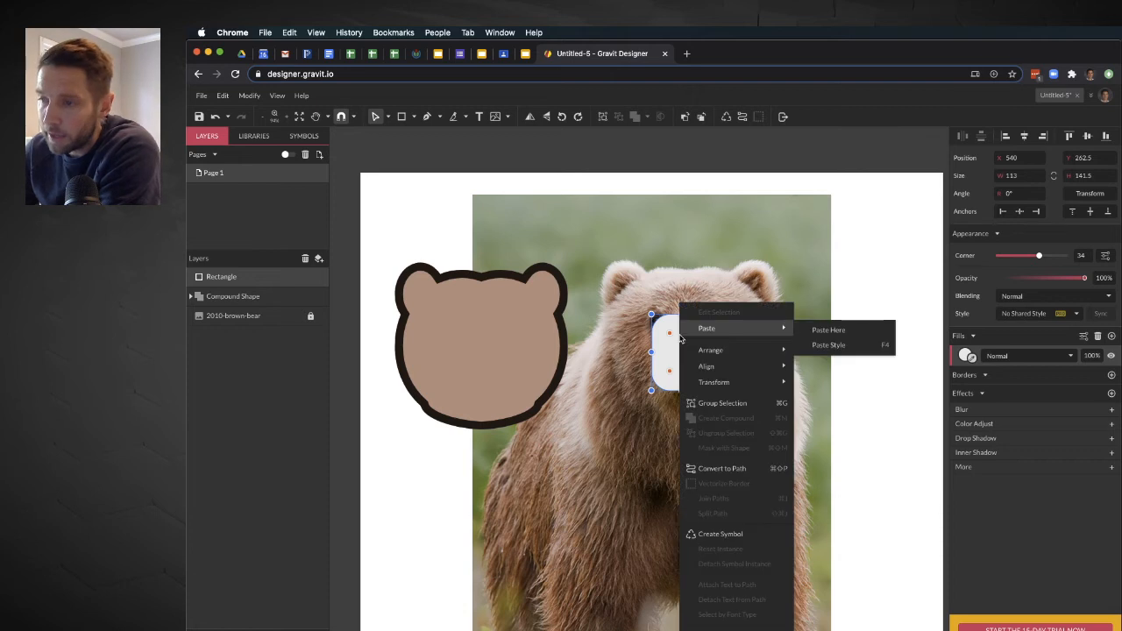
{"action": "left_click", "coordinate": [721, 469]}
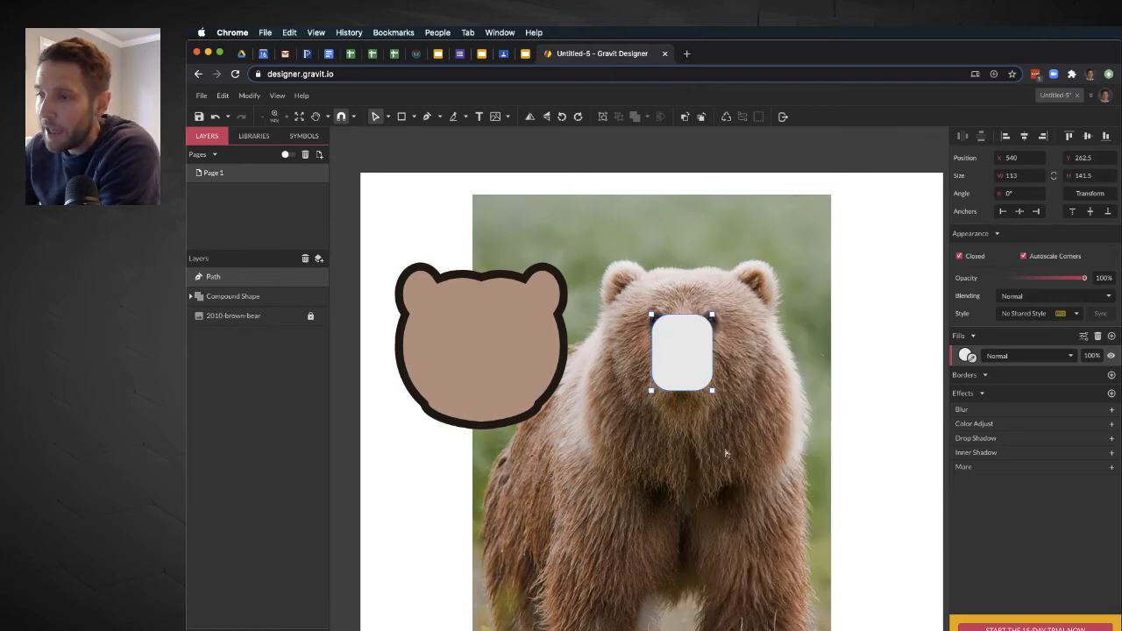
{"action": "left_click", "coordinate": [652, 314]}
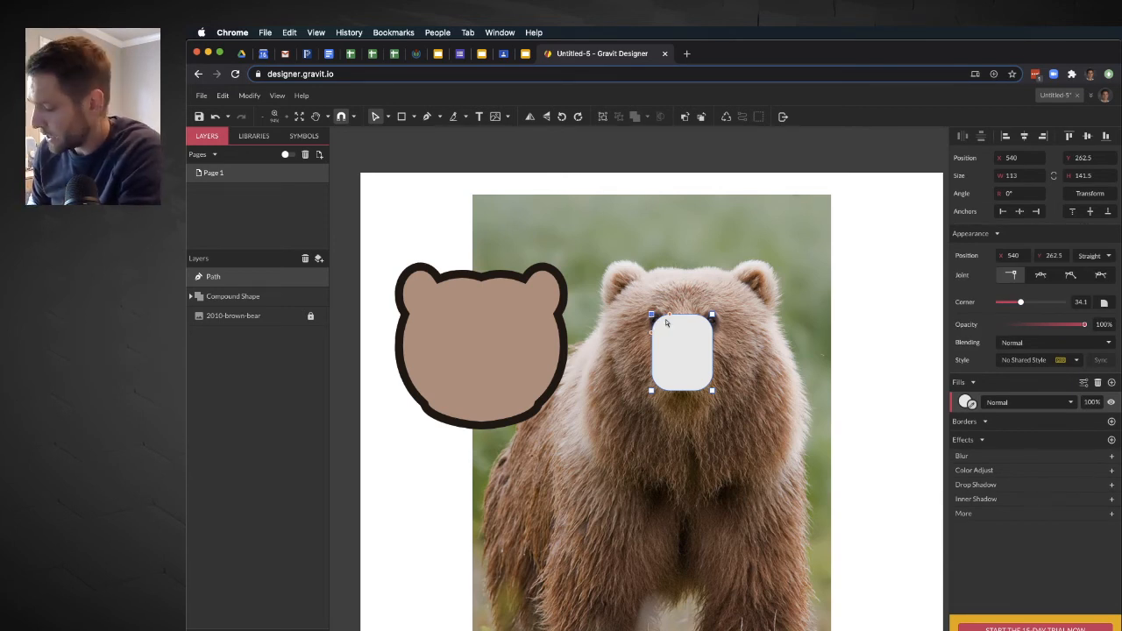
{"action": "key", "text": "shift+Right"}
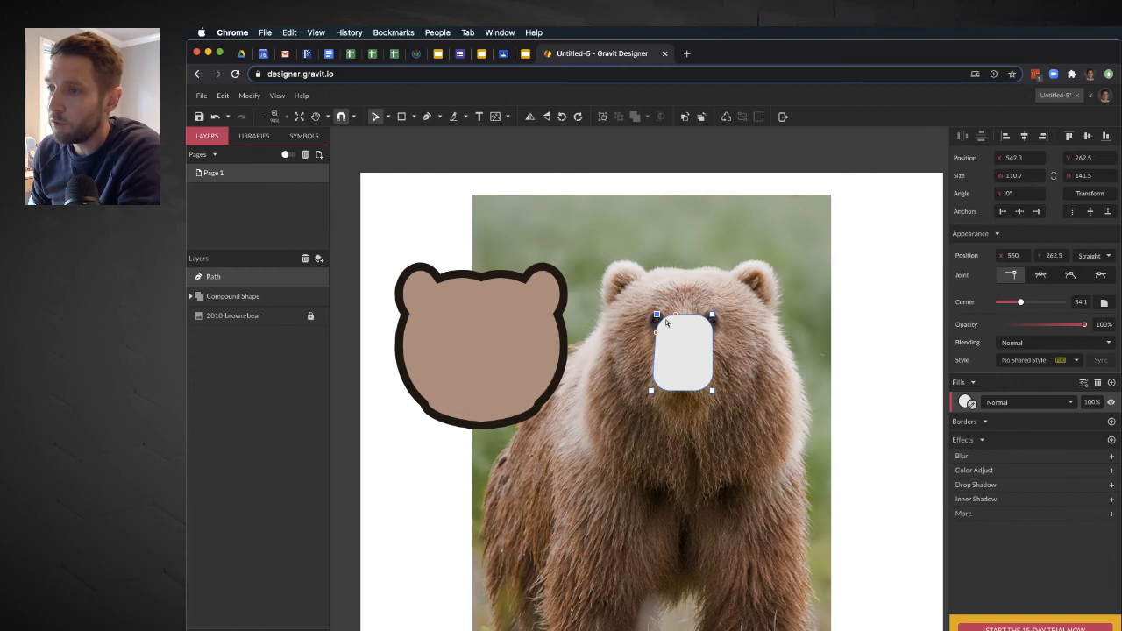
{"action": "key", "text": "shift+Right"}
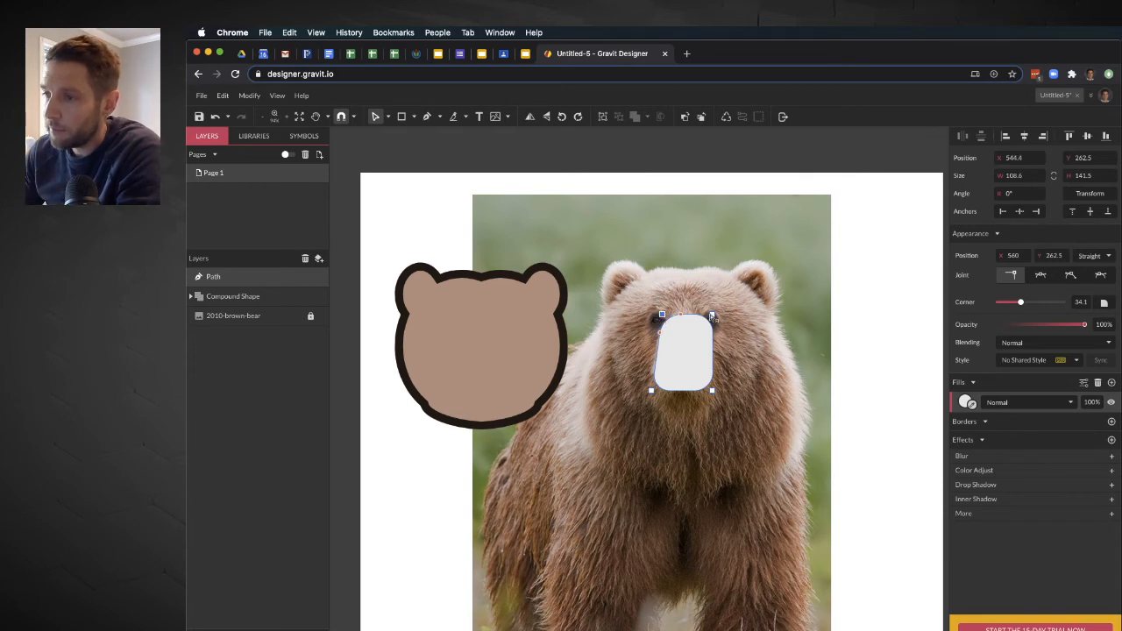
{"action": "left_click", "coordinate": [712, 316]}
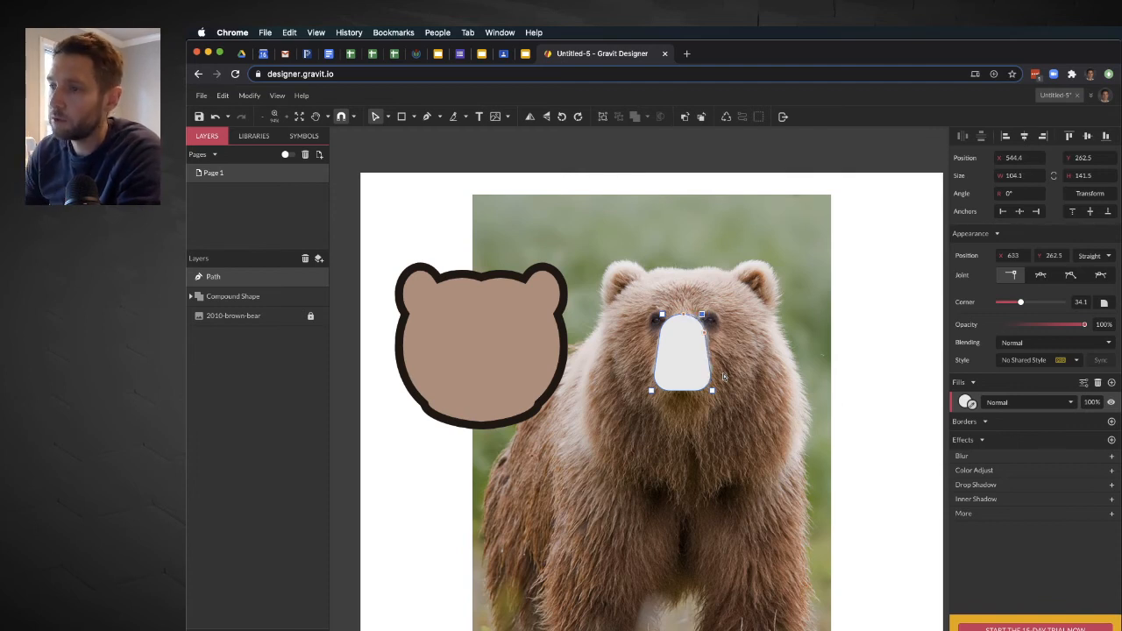
Move the muzzle shape right off the snout to X 703, Y 250.2, and fill it with a pale pink sampled from the bear's muzzle
{"action": "left_click", "coordinate": [763, 343]}
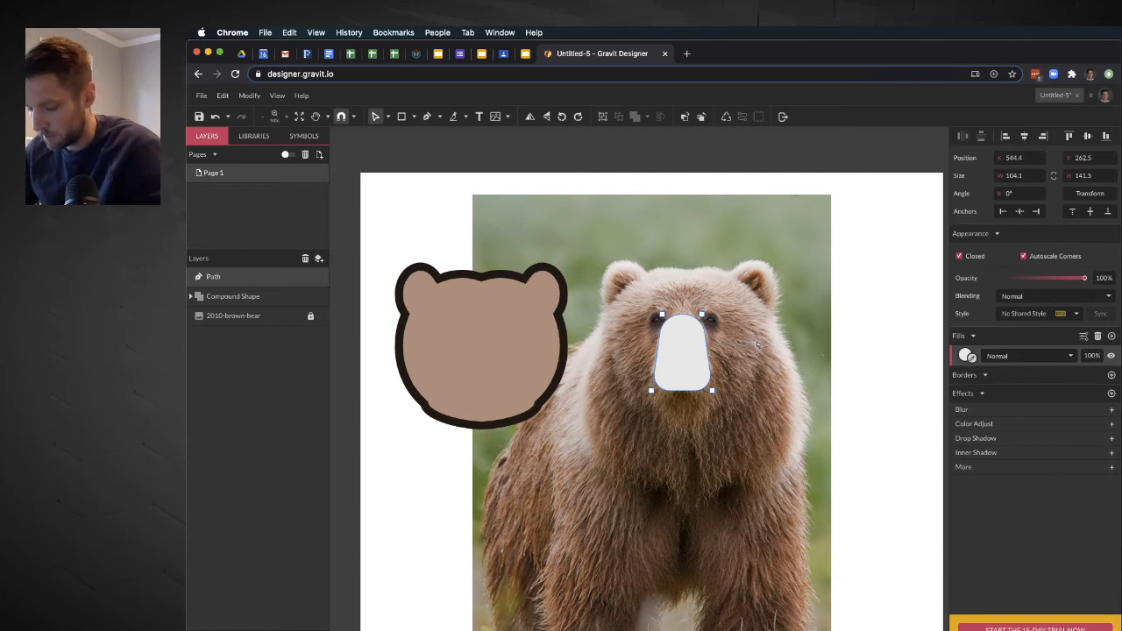
{"action": "double_click", "coordinate": [683, 347]}
{"action": "left_click", "coordinate": [754, 338]}
{"action": "left_click", "coordinate": [681, 356]}
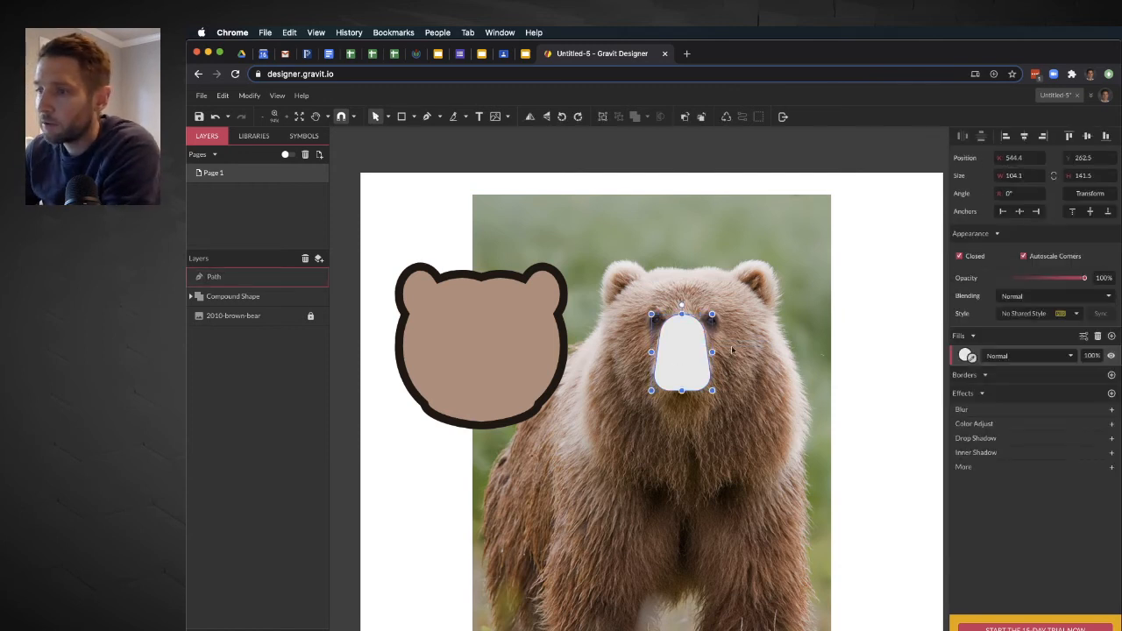
{"action": "left_click_drag", "start_coordinate": [733, 348], "coordinate": [760, 349]}
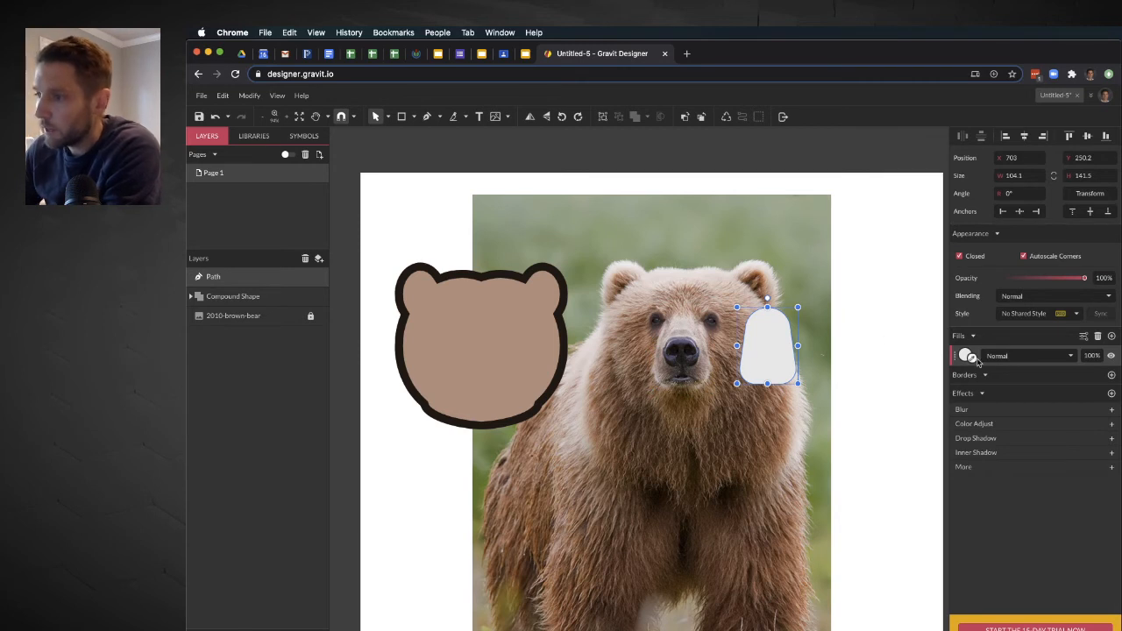
{"action": "left_click_drag", "start_coordinate": [972, 359], "coordinate": [701, 334]}
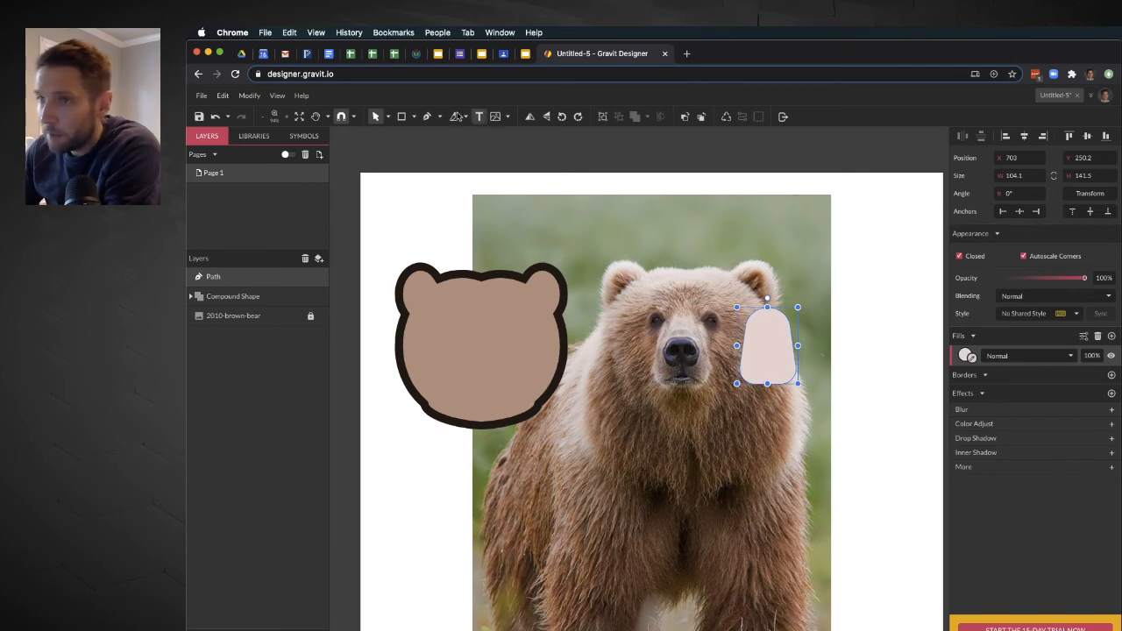
Draw a rectangle about 63 by 44 px over the bear's nose and round its corners to 21
{"action": "left_click", "coordinate": [401, 116]}
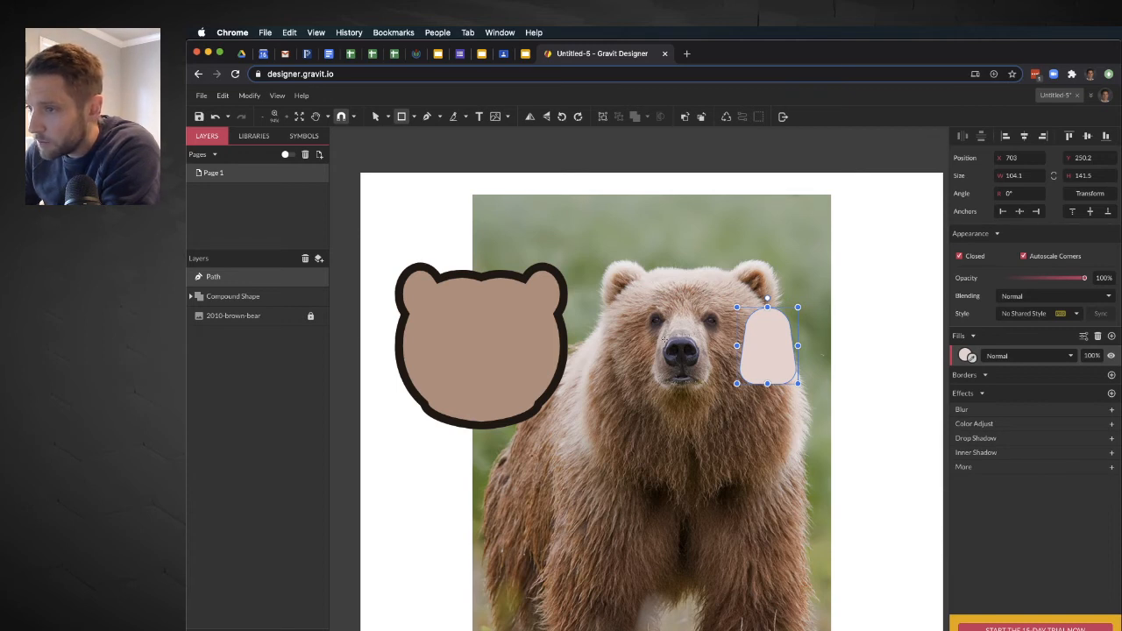
{"action": "left_click_drag", "start_coordinate": [664, 343], "coordinate": [701, 366]}
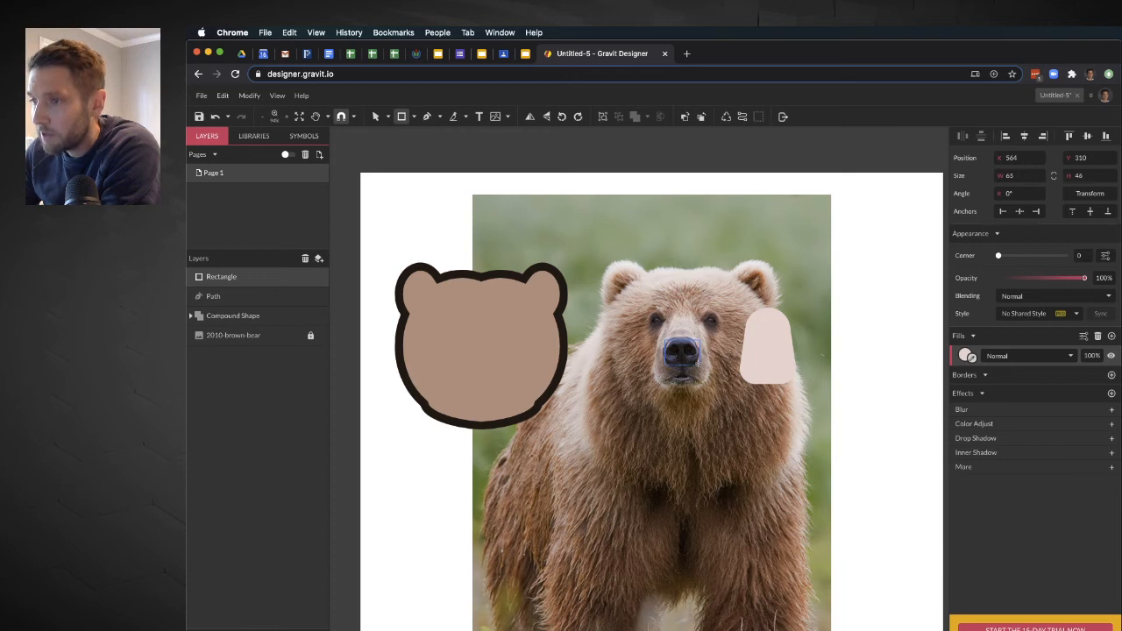
{"action": "left_click", "coordinate": [375, 117]}
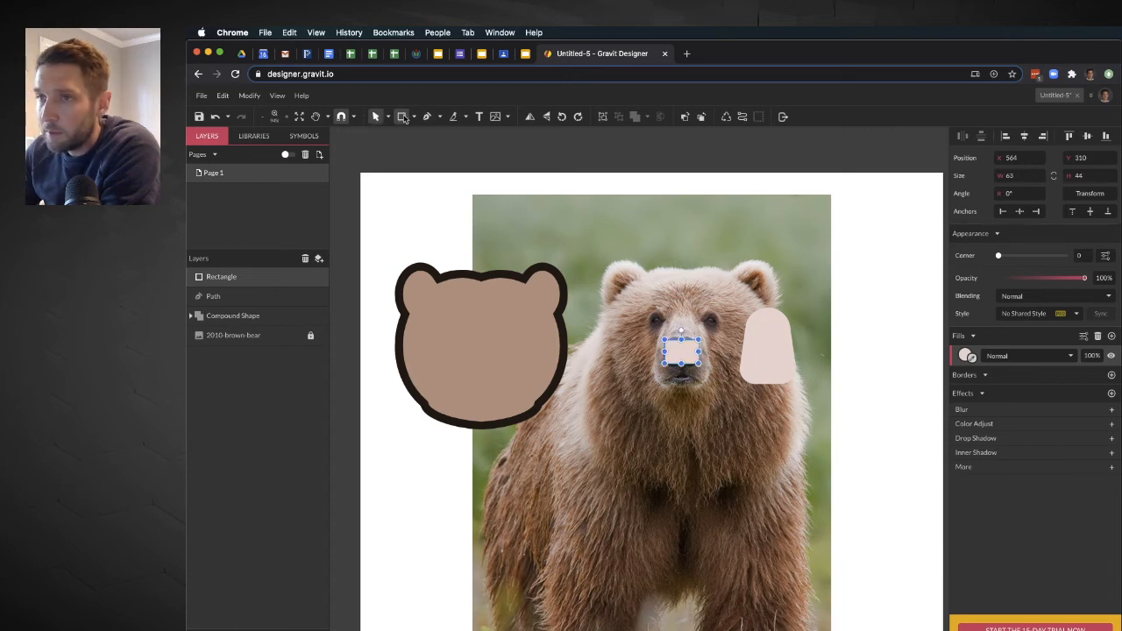
{"action": "left_click", "coordinate": [389, 116]}
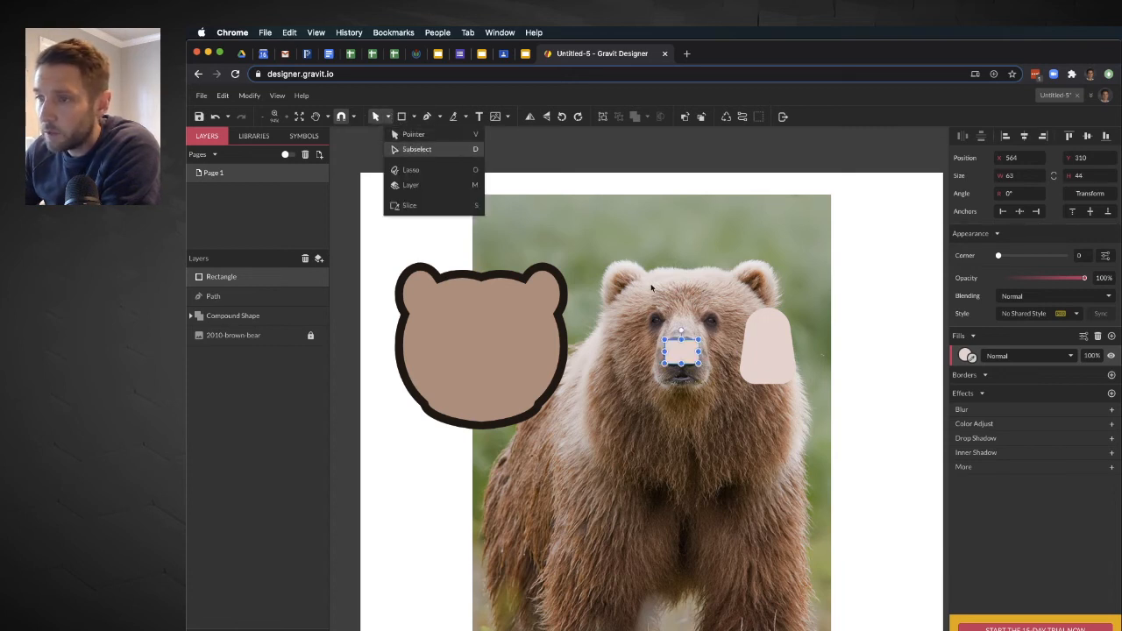
{"action": "left_click_drag", "start_coordinate": [671, 346], "coordinate": [676, 351]}
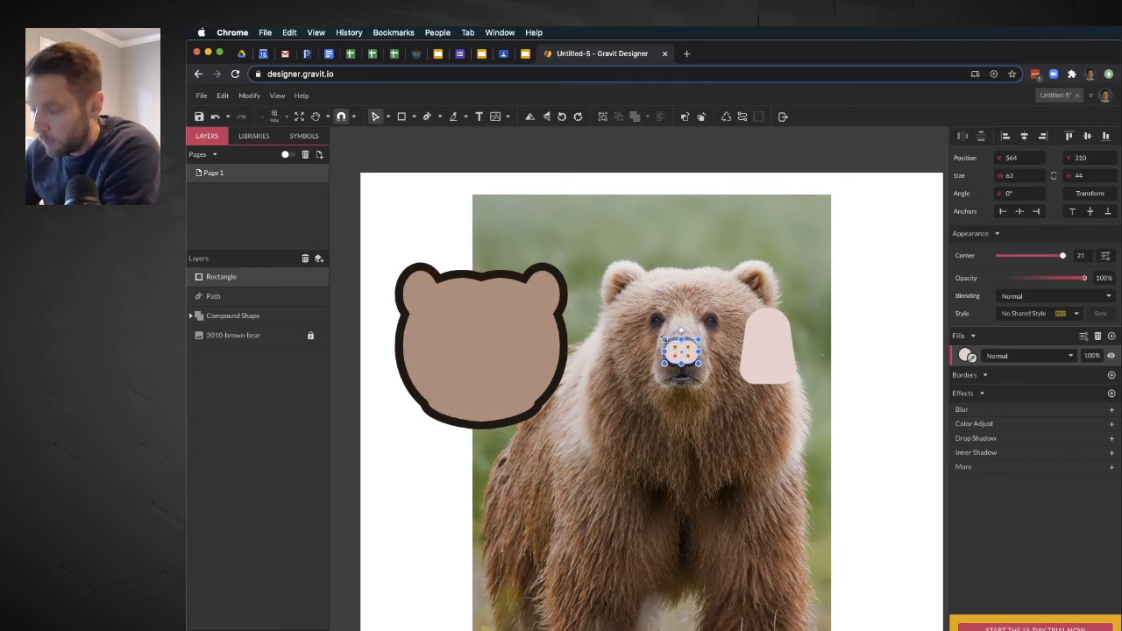
Convert the nose rectangle to a path and taper its top by bringing the upper corners inward to X 574 and X 617
{"action": "right_click", "coordinate": [694, 351]}
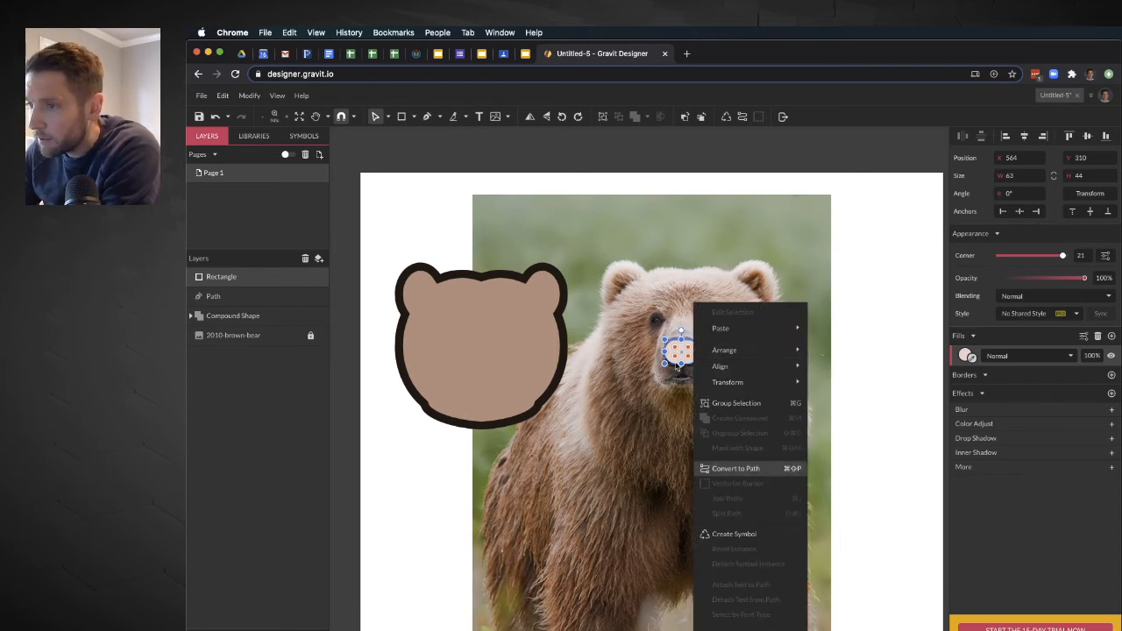
{"action": "key", "text": "super+shift+p"}
{"action": "double_click", "coordinate": [678, 349]}
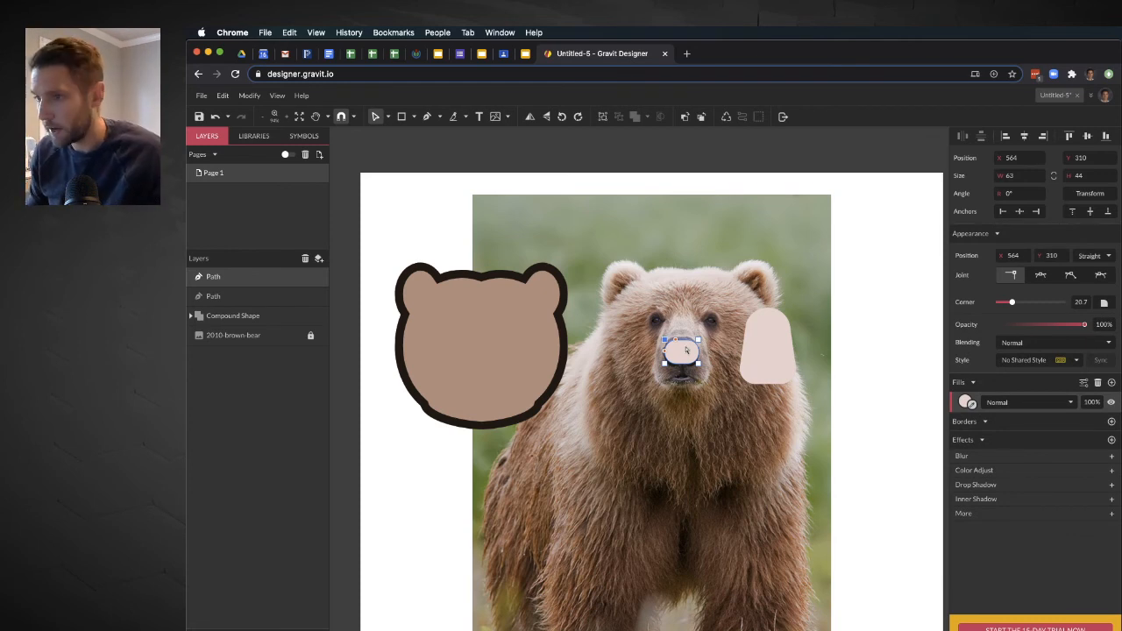
{"action": "key", "text": "shift+Right"}
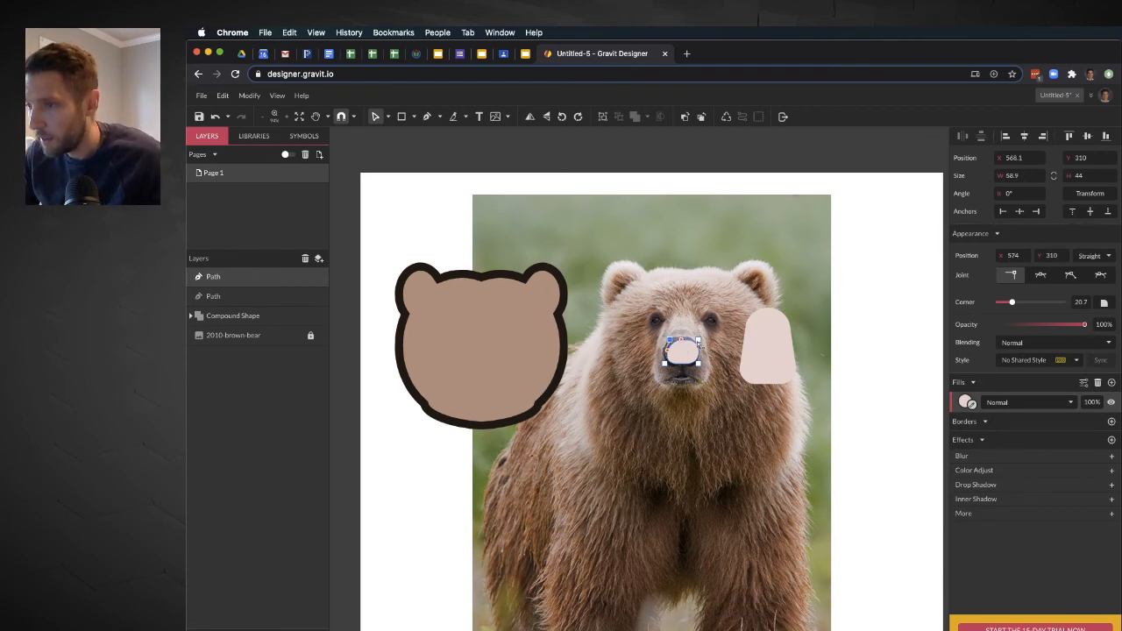
{"action": "left_click", "coordinate": [699, 347]}
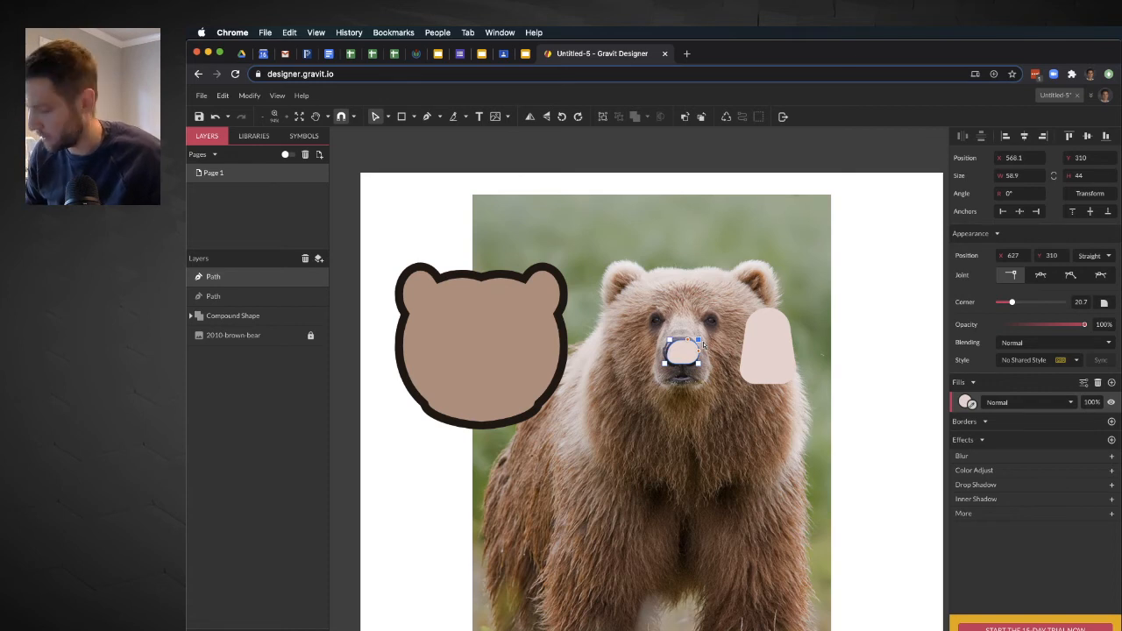
{"action": "key", "text": "shift+Left"}
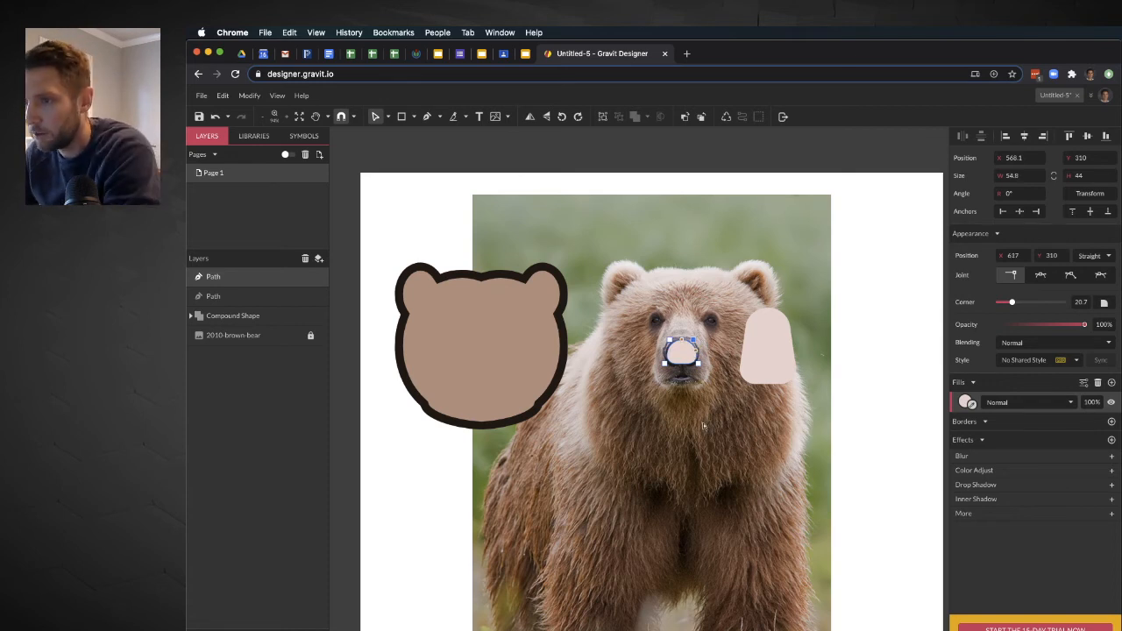
Enlarge the nose shape to about 63.6 by 51 px and move it below the muzzle shape, to X 686.8, Y 425
{"action": "left_click", "coordinate": [703, 425]}
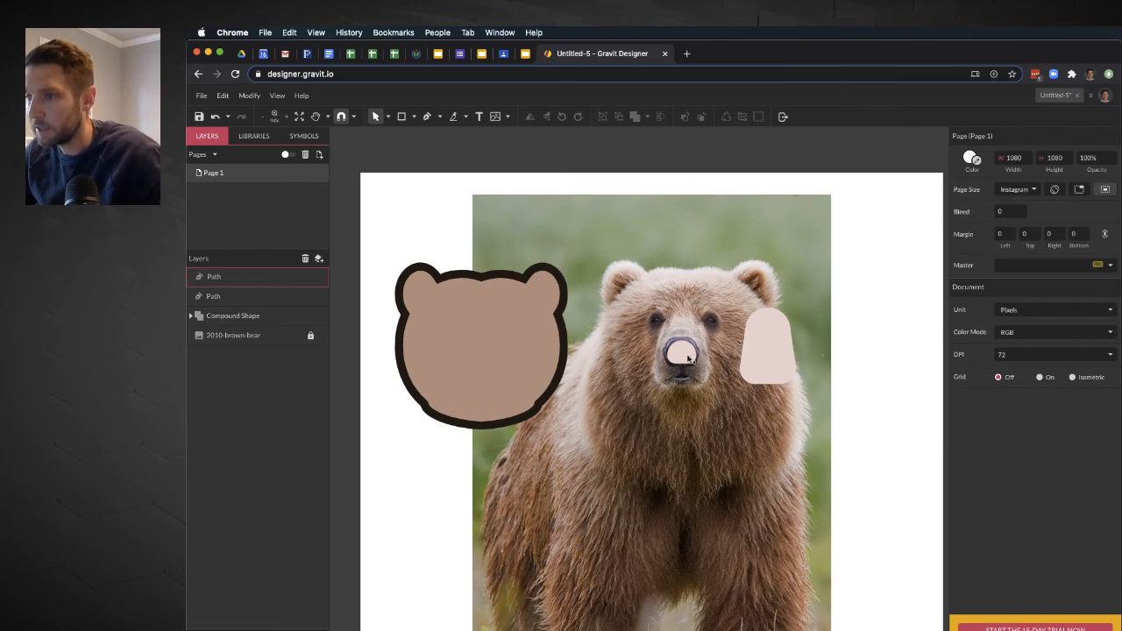
{"action": "left_click", "coordinate": [696, 350]}
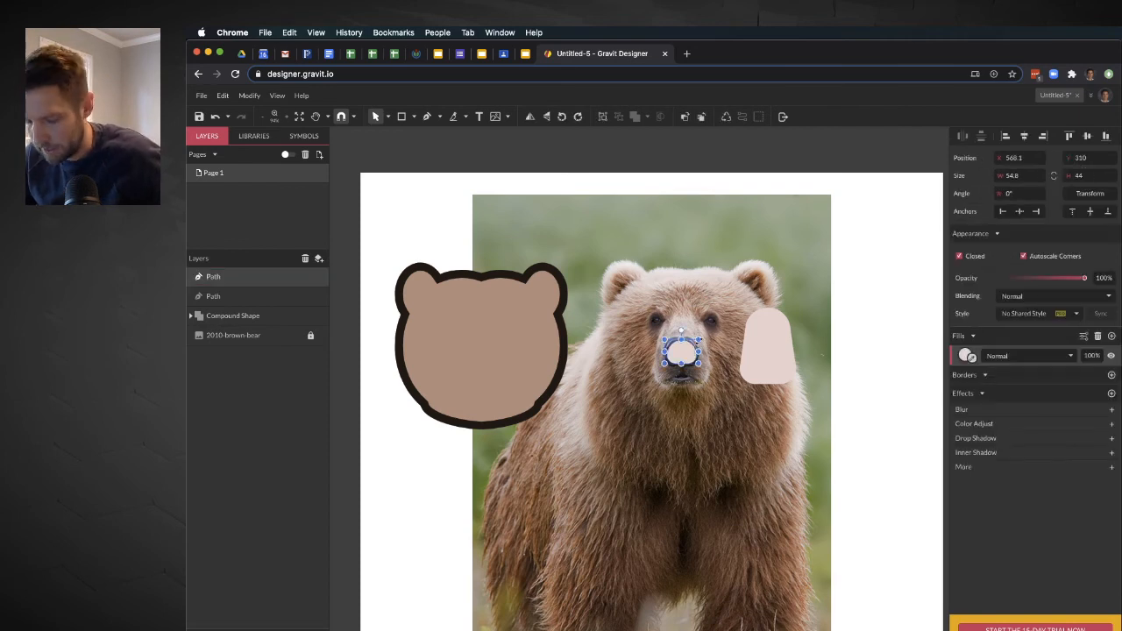
{"action": "left_click_drag", "start_coordinate": [700, 339], "coordinate": [760, 419]}
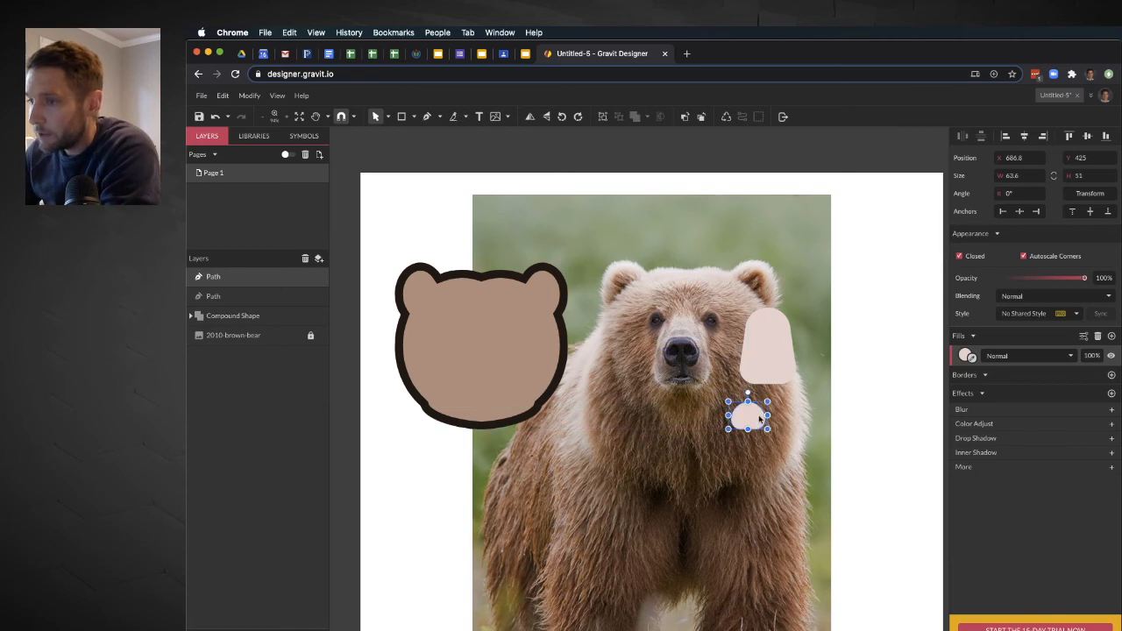
Fill the nose shape with a near-black sampled from the bear's nose and move it onto the muzzle shape
{"action": "left_click", "coordinate": [970, 358]}
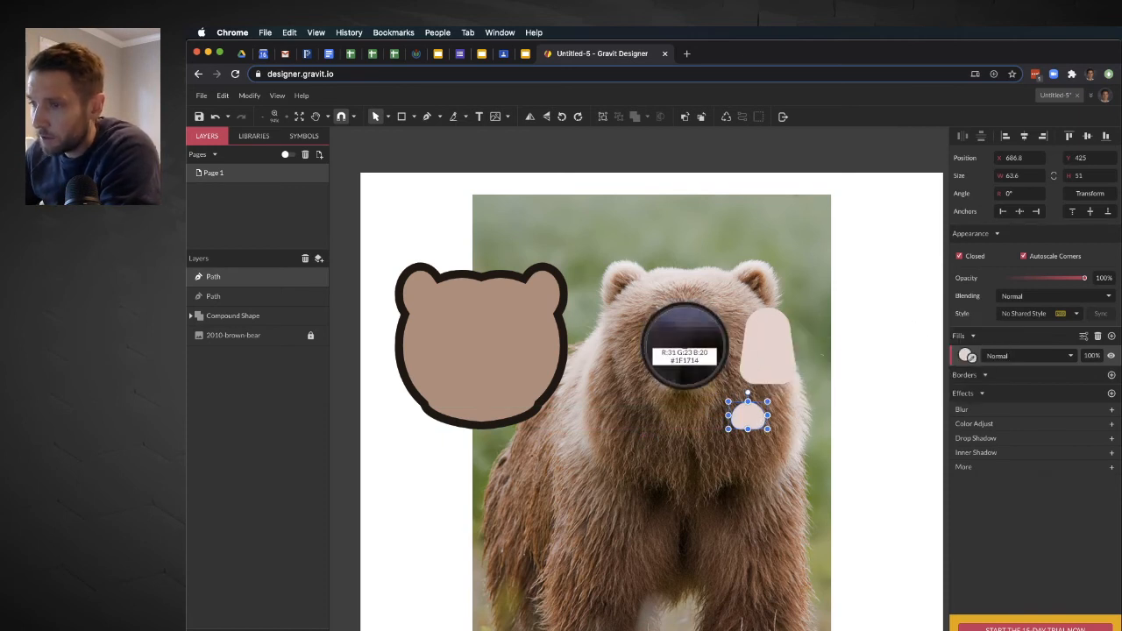
{"action": "left_click", "coordinate": [684, 345]}
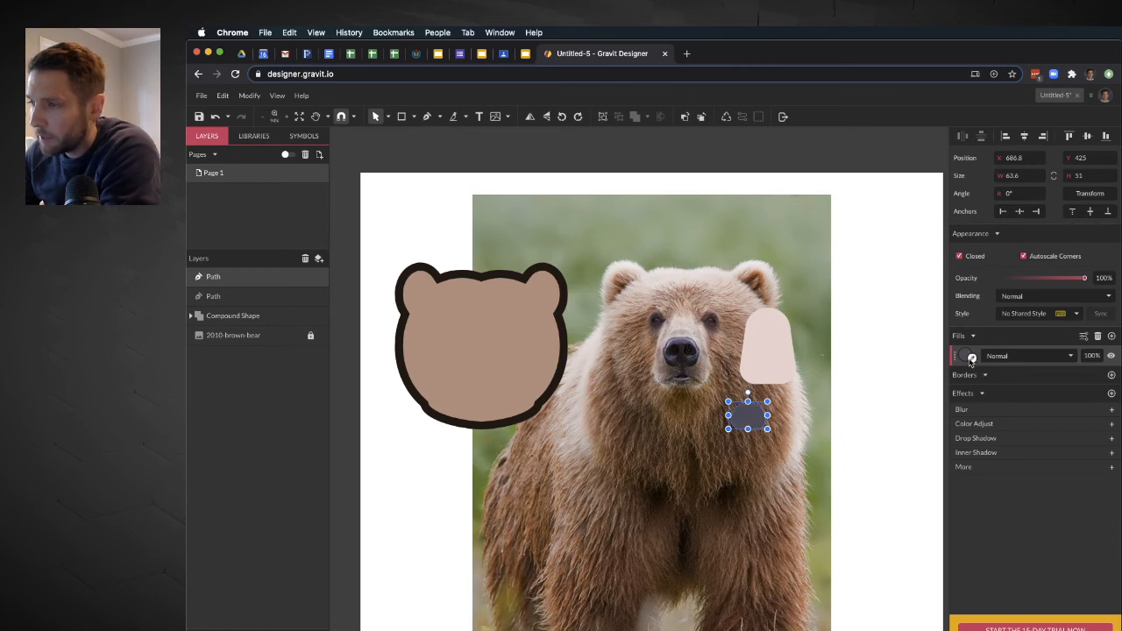
{"action": "left_click", "coordinate": [971, 358]}
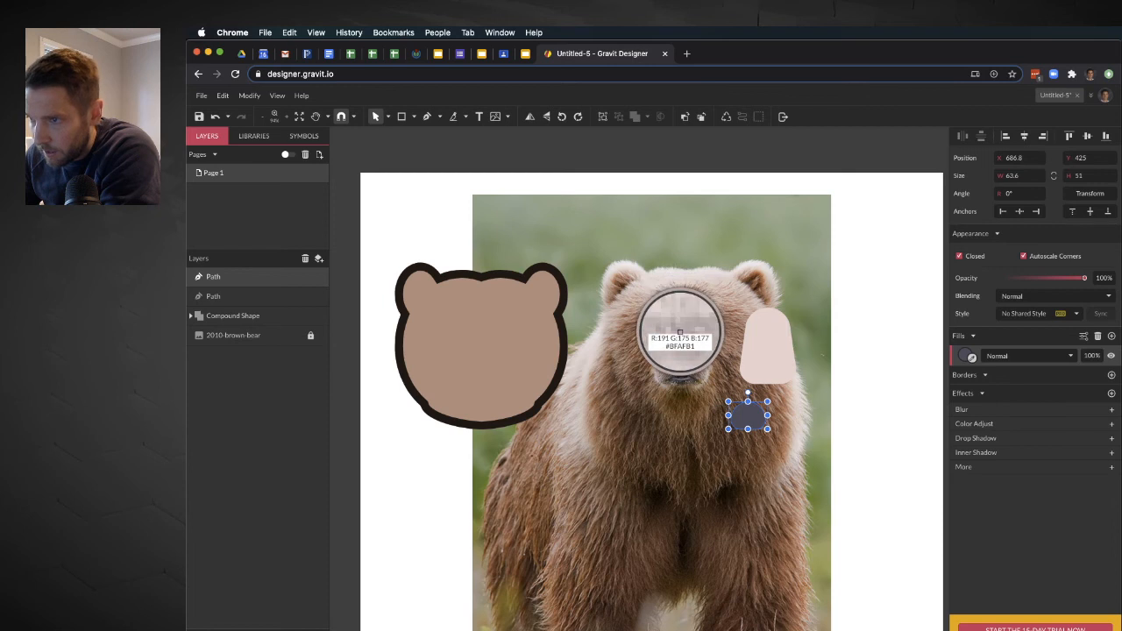
{"action": "left_click", "coordinate": [681, 349]}
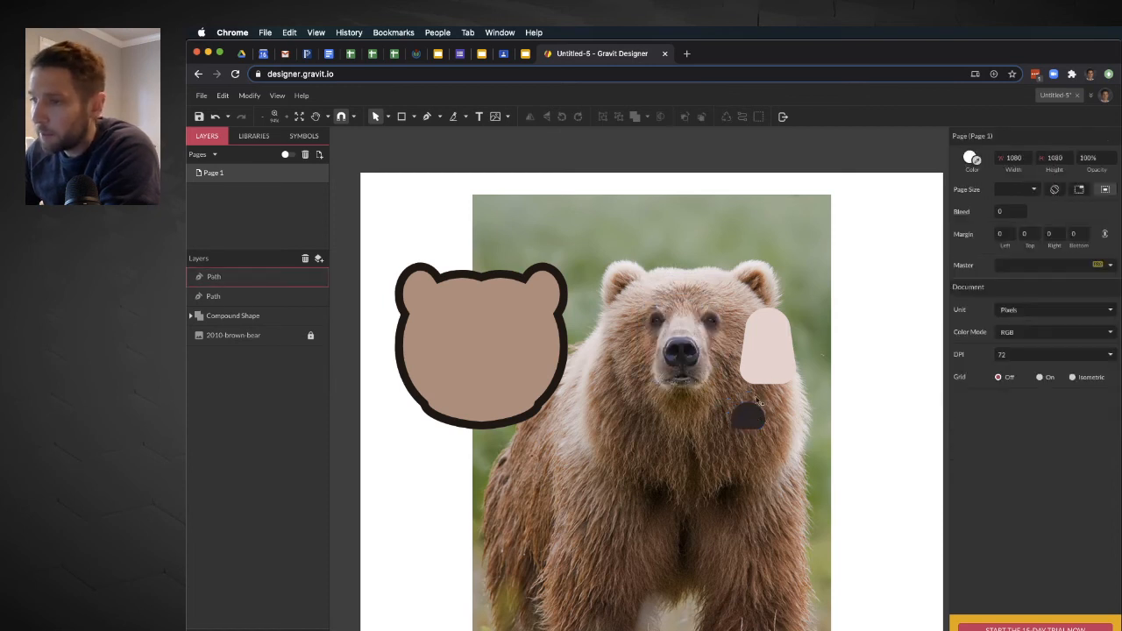
{"action": "left_click_drag", "start_coordinate": [754, 417], "coordinate": [767, 350]}
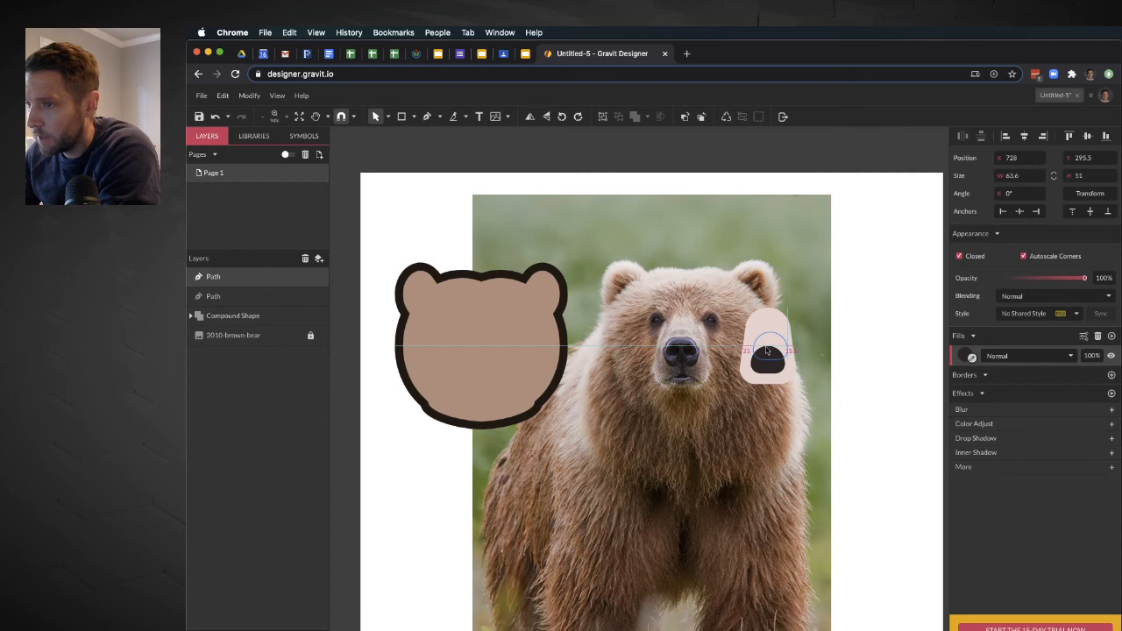
Move the nose shape to Y 305, then show the rulers and place horizontal guides at its top edge and across the bear's eyes
{"action": "left_click_drag", "start_coordinate": [767, 350], "coordinate": [766, 352]}
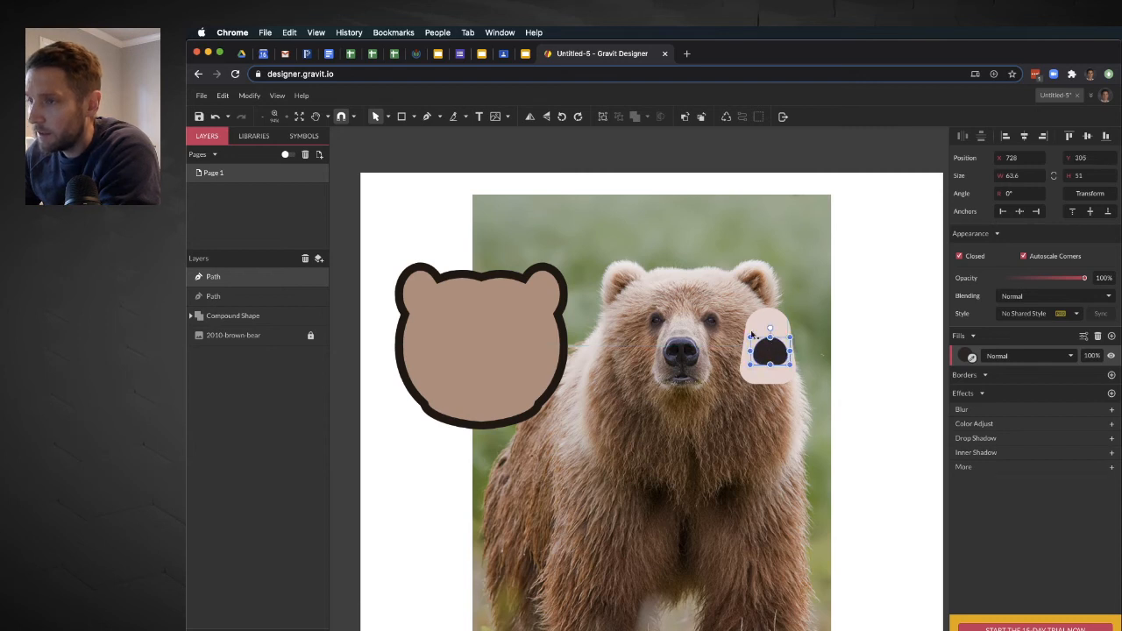
{"action": "left_click", "coordinate": [277, 96]}
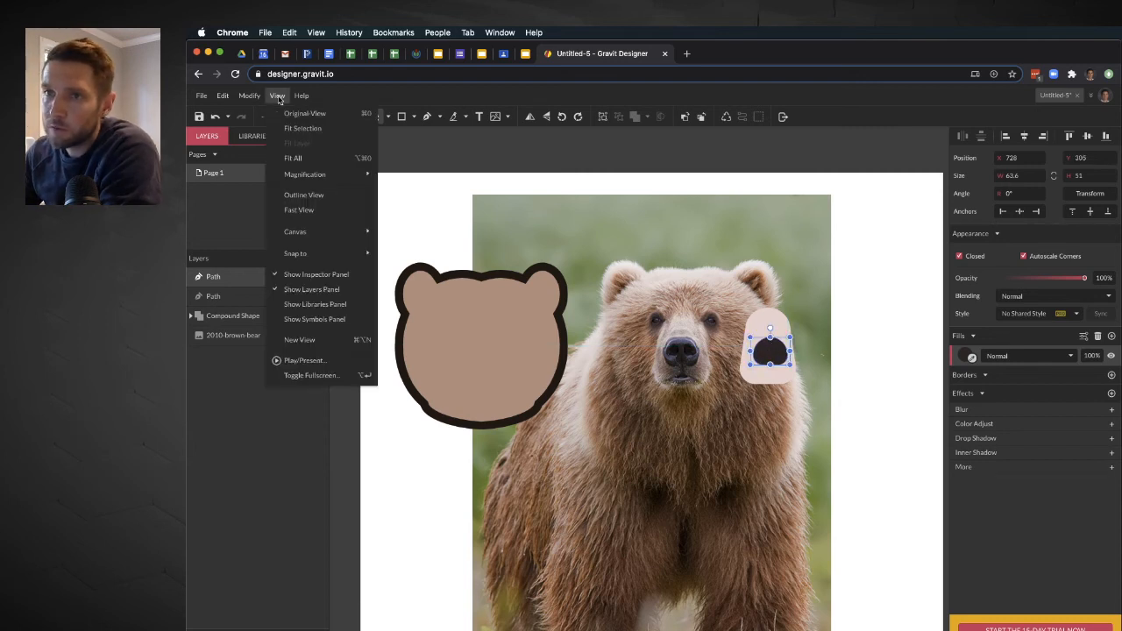
{"action": "mouse_move", "coordinate": [332, 234]}
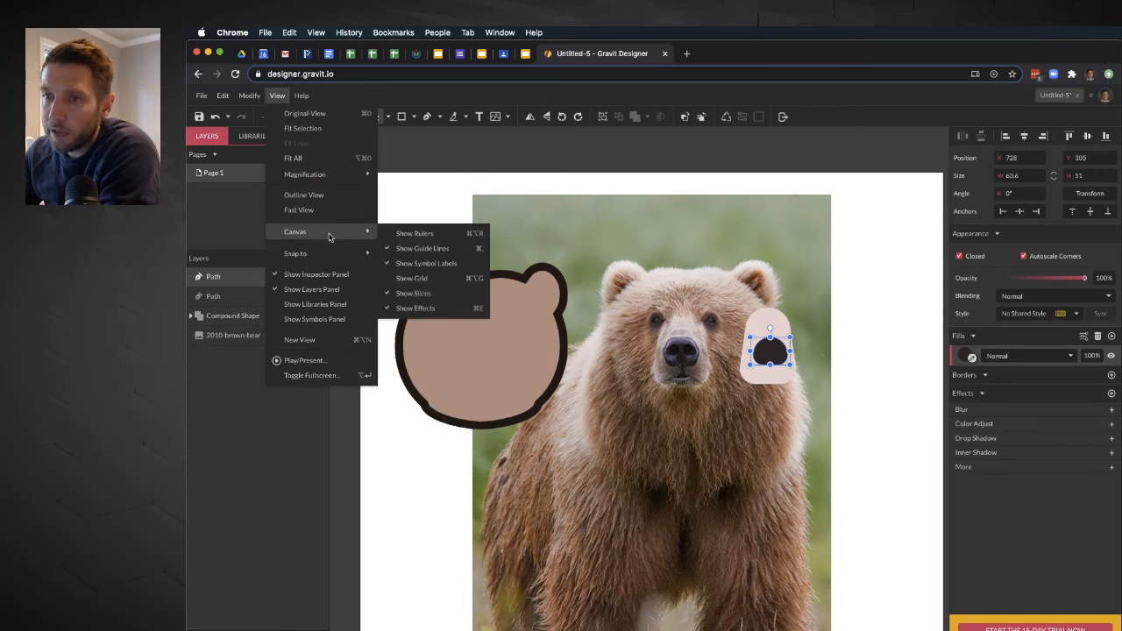
{"action": "left_click", "coordinate": [415, 234]}
{"action": "left_click_drag", "start_coordinate": [675, 134], "coordinate": [699, 338]}
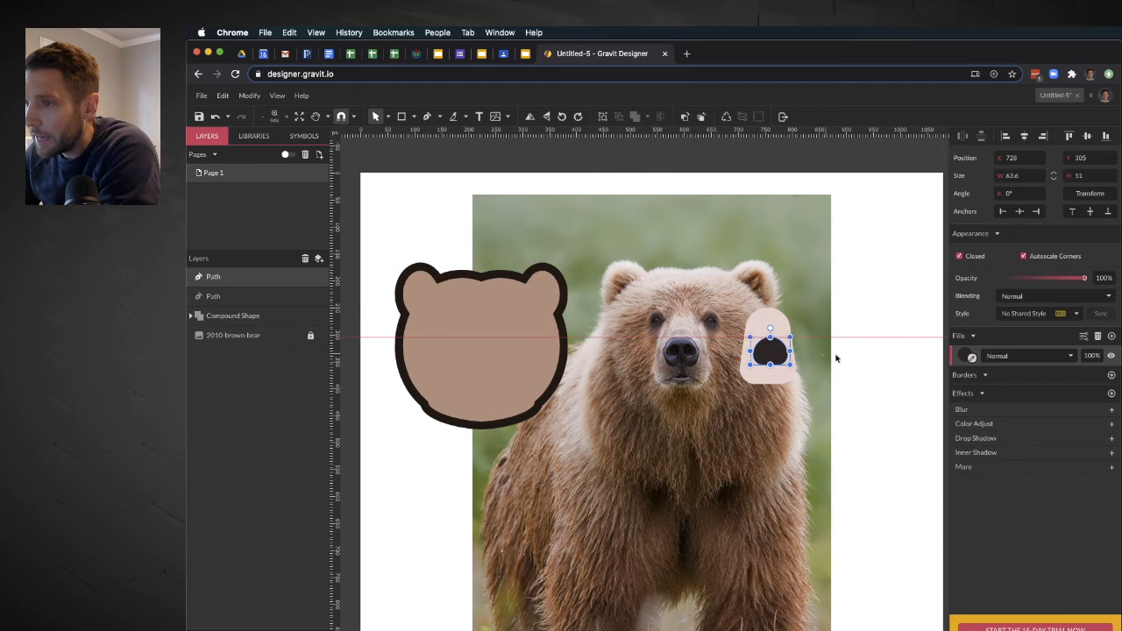
{"action": "left_click_drag", "start_coordinate": [686, 136], "coordinate": [713, 319]}
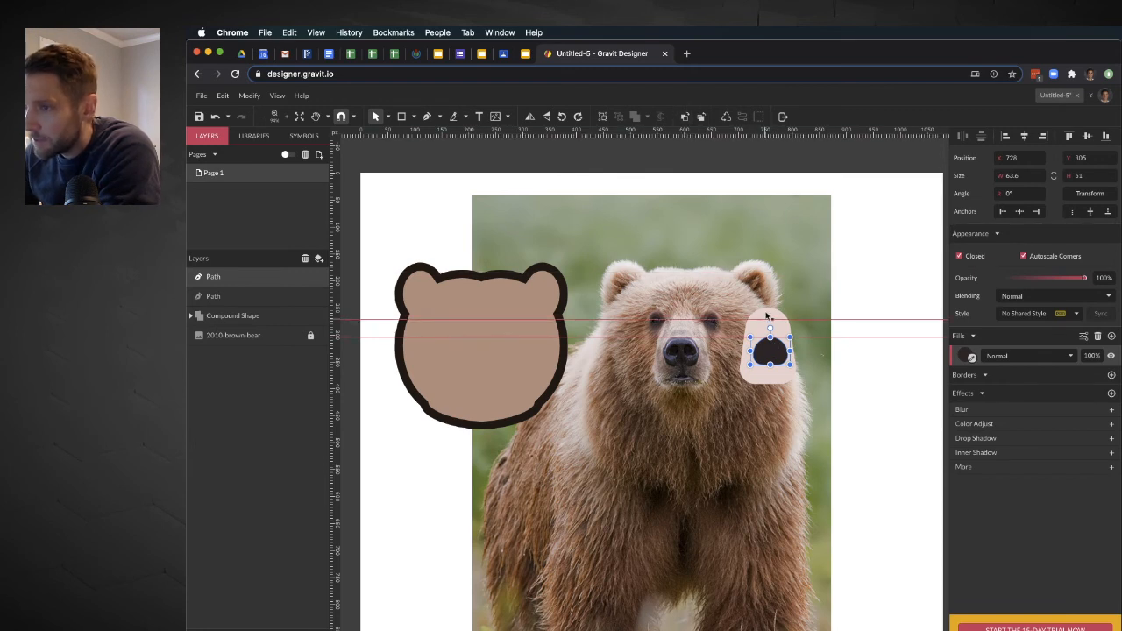
Nudge the muzzle shape down to Y 256.2, leaving the nose shape in place
{"action": "left_click", "coordinate": [777, 372]}
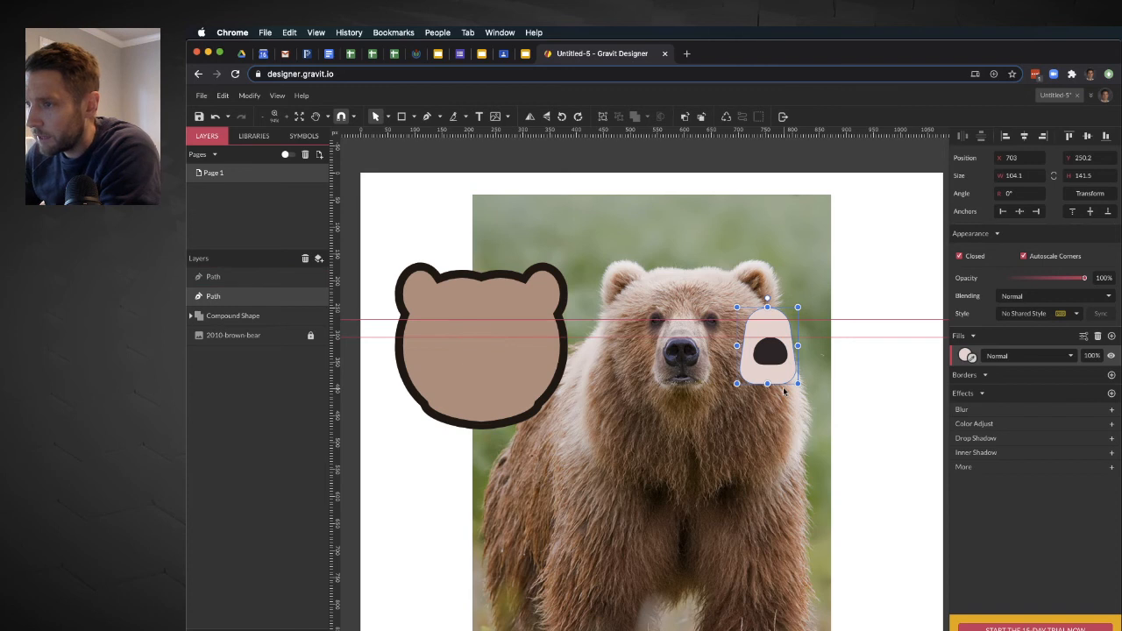
{"action": "key", "text": "Down"}
{"action": "key", "text": "Down"}
{"action": "key", "text": "Down"}
{"action": "key", "text": "Down"}
{"action": "key", "text": "Down"}
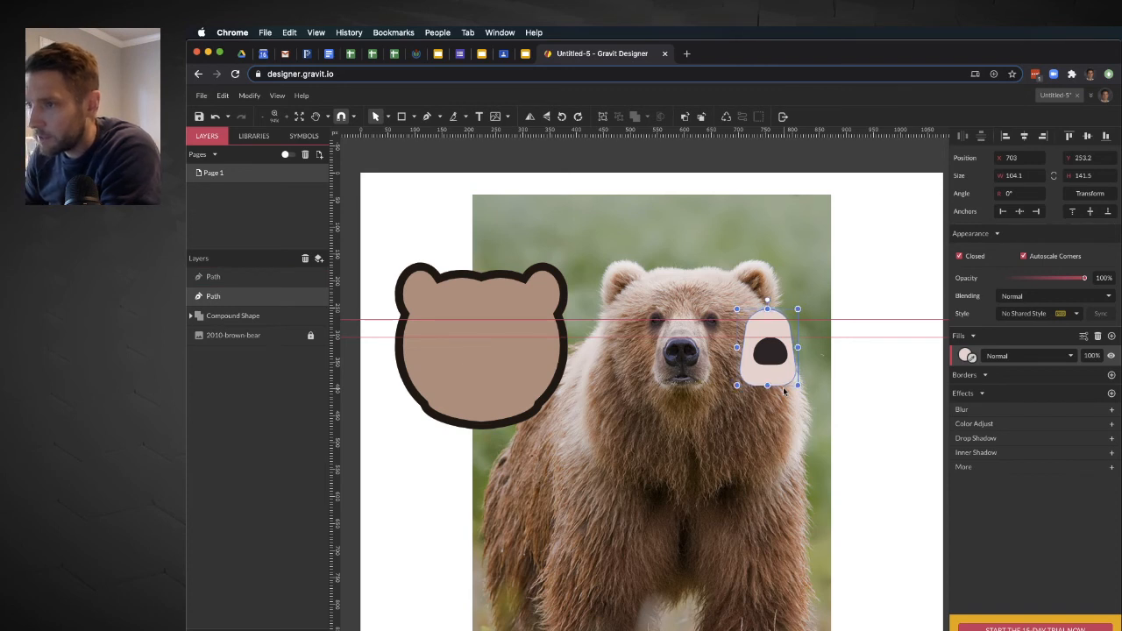
{"action": "key", "text": "Down"}
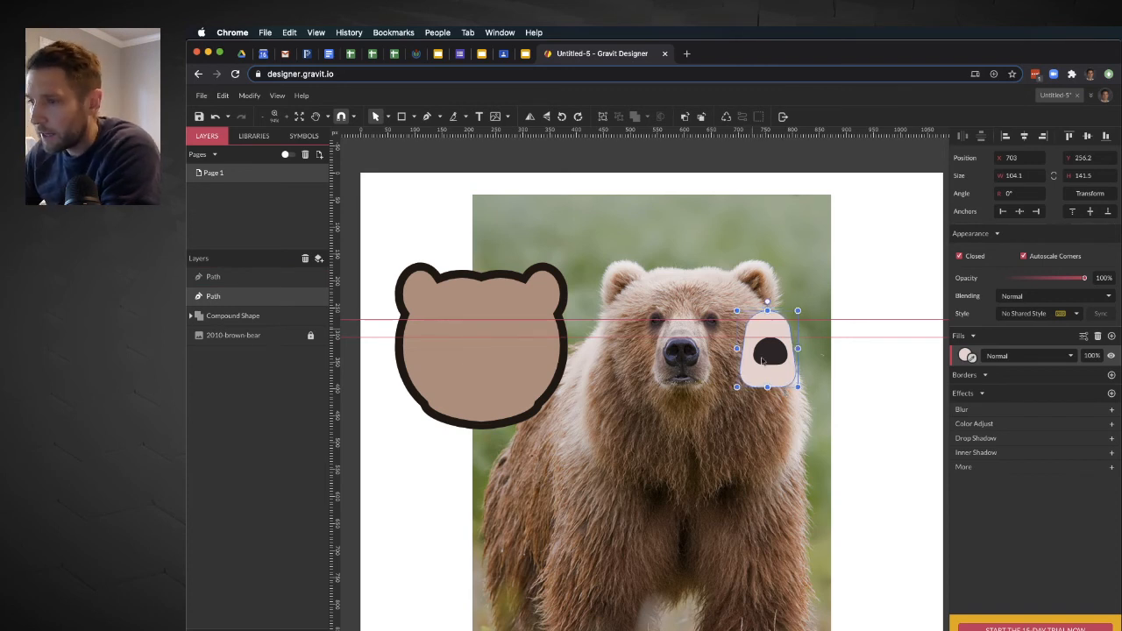
Align the nose and muzzle shapes on their horizontal centres and remove both horizontal guides
{"action": "left_click", "coordinate": [767, 358], "text": "shift"}
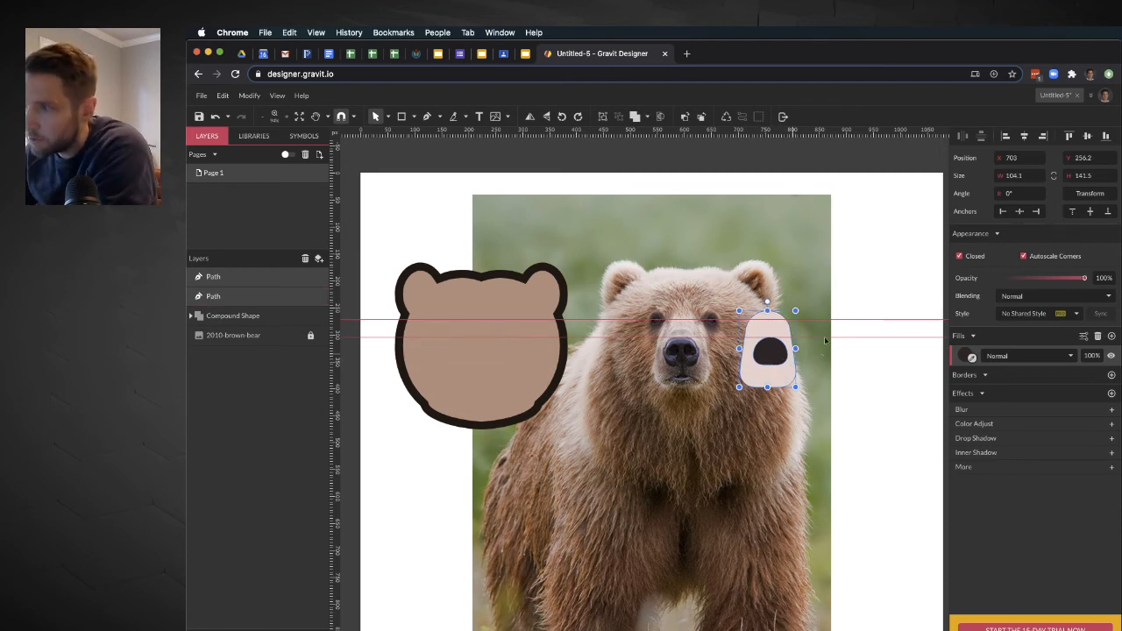
{"action": "left_click", "coordinate": [1024, 136]}
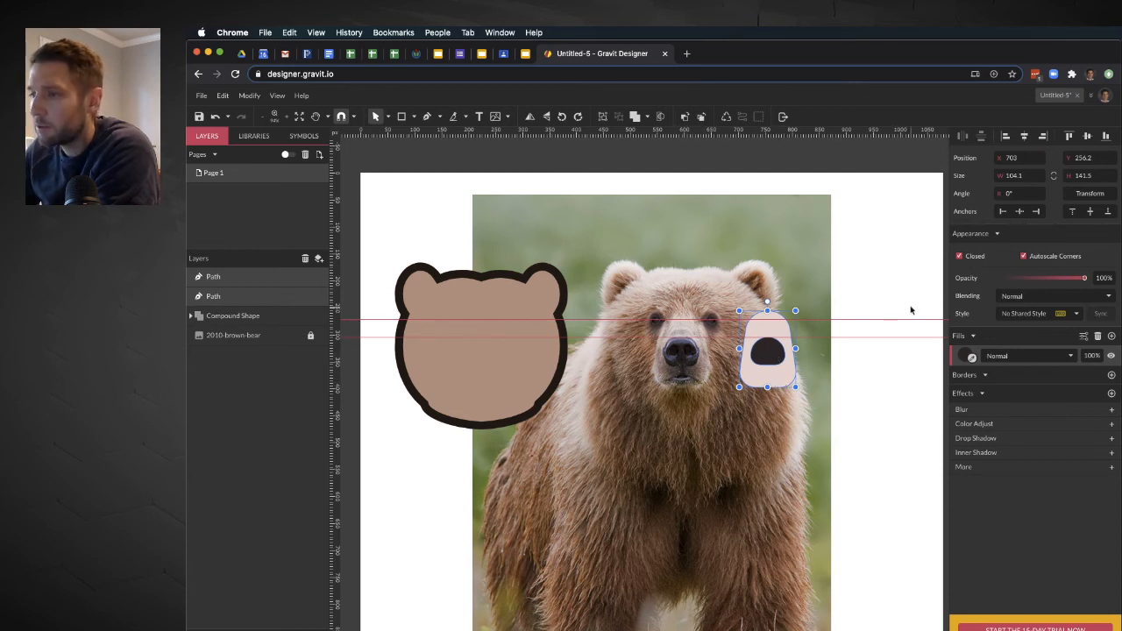
{"action": "left_click_drag", "start_coordinate": [904, 321], "coordinate": [903, 143]}
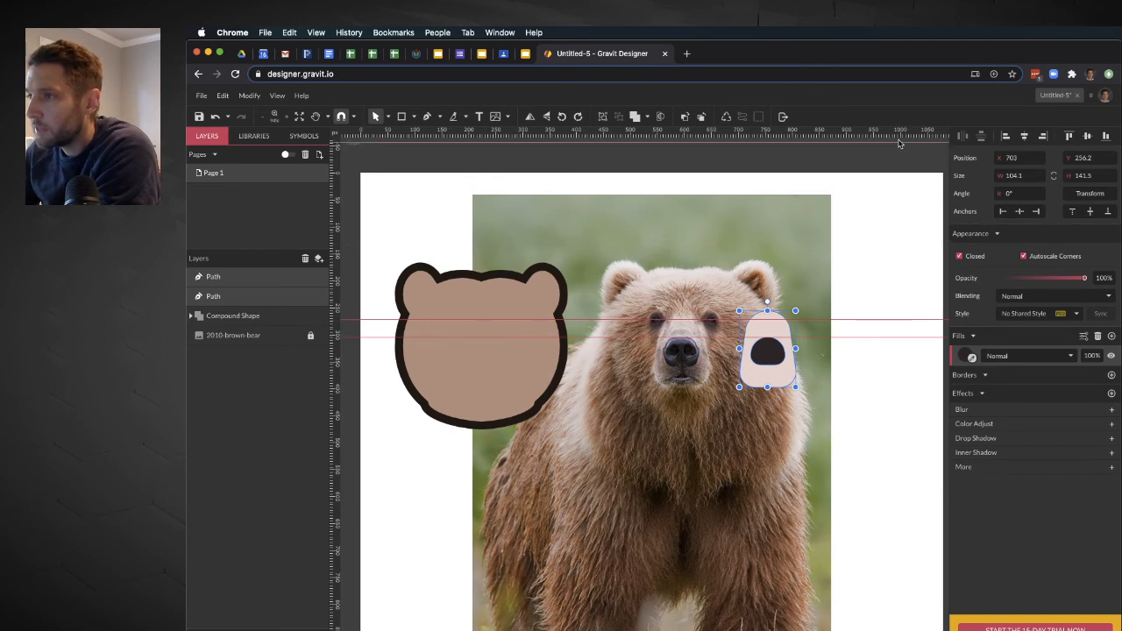
{"action": "left_click_drag", "start_coordinate": [914, 337], "coordinate": [538, 156]}
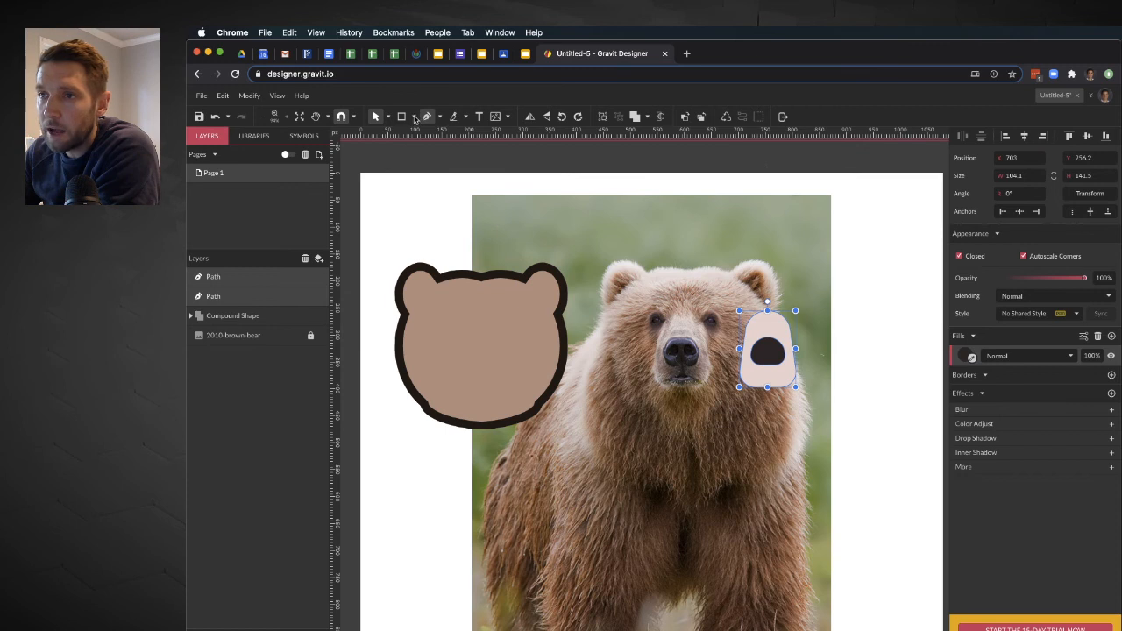
Draw an 18 px circle over one of the bear's nostrils and fill it with a near-black sampled from the photo's nose
{"action": "left_click", "coordinate": [414, 117]}
{"action": "left_click", "coordinate": [441, 166]}
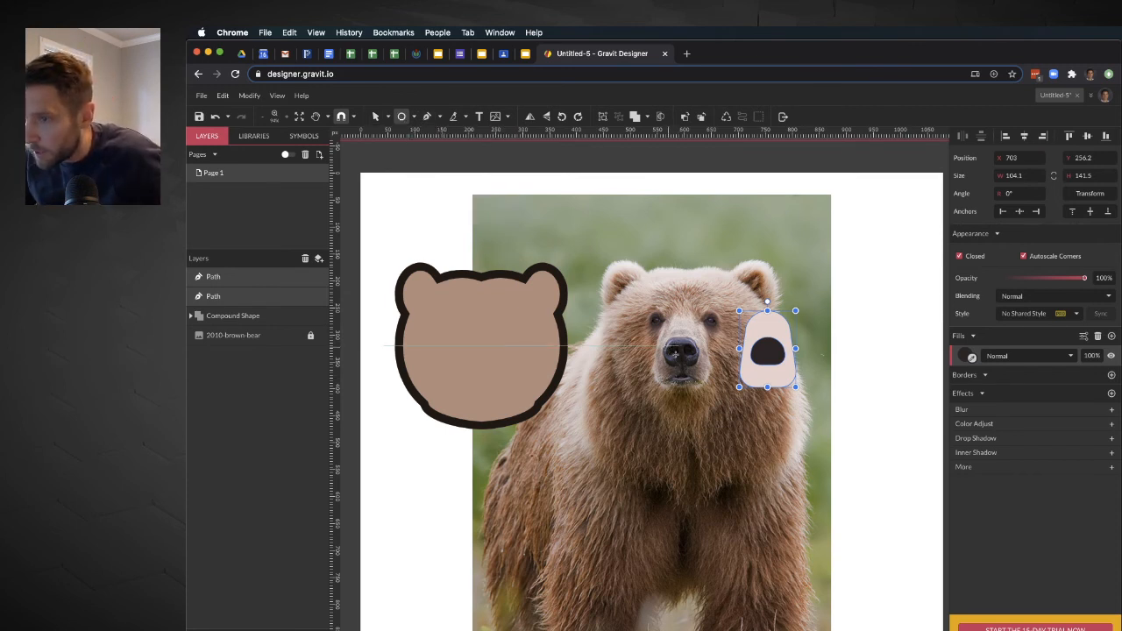
{"action": "left_click_drag", "start_coordinate": [676, 354], "coordinate": [677, 354]}
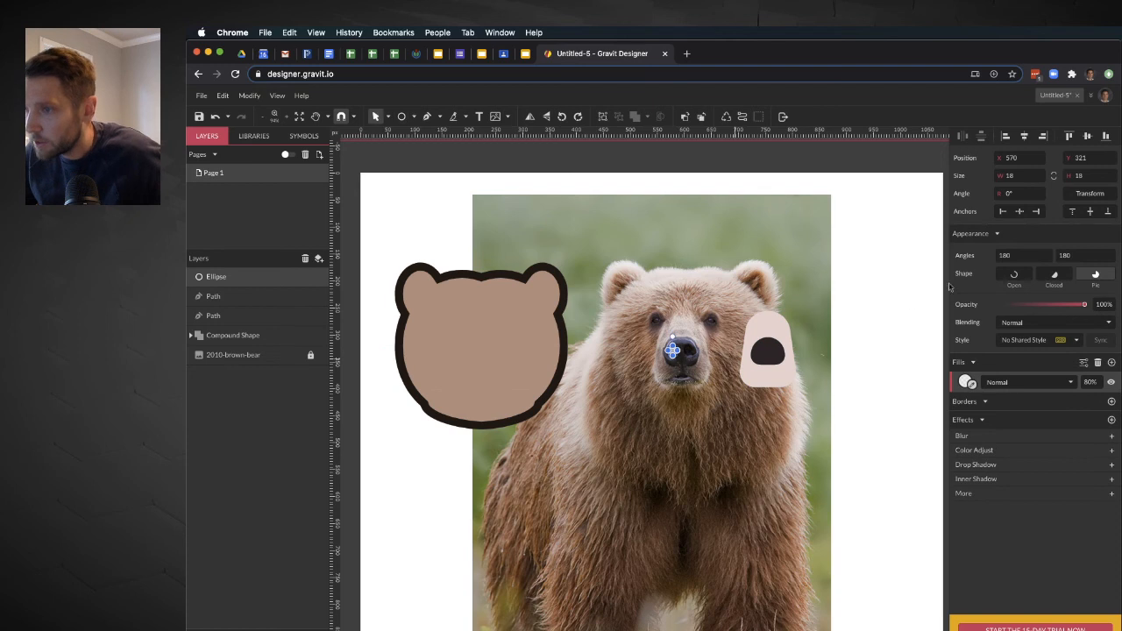
{"action": "left_click", "coordinate": [971, 385]}
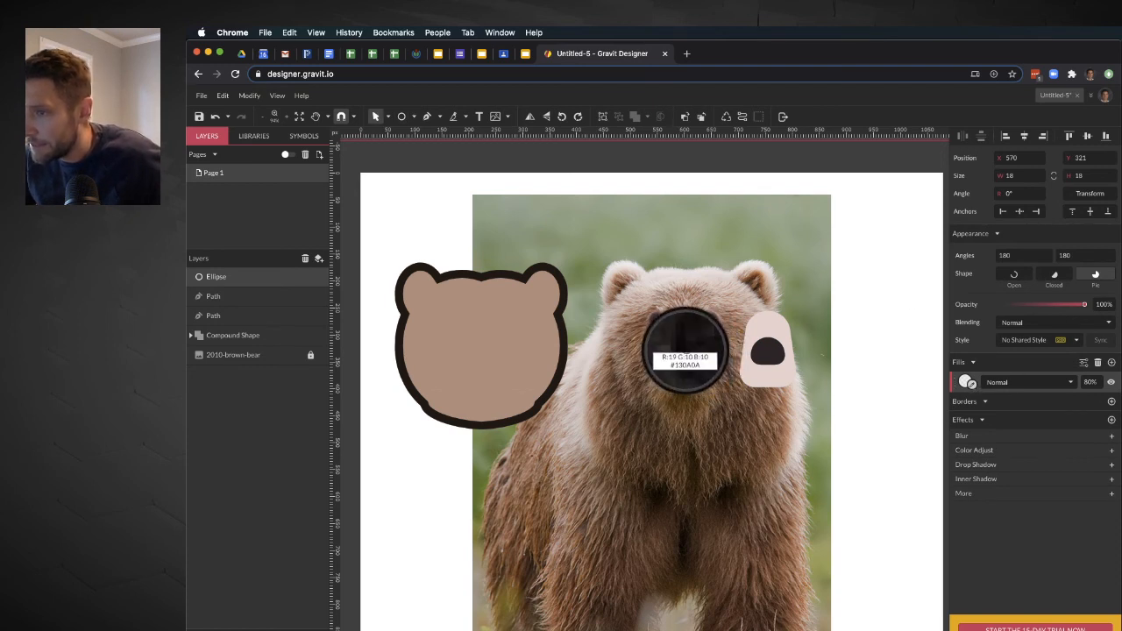
{"action": "left_click", "coordinate": [683, 351]}
{"action": "left_click", "coordinate": [868, 438]}
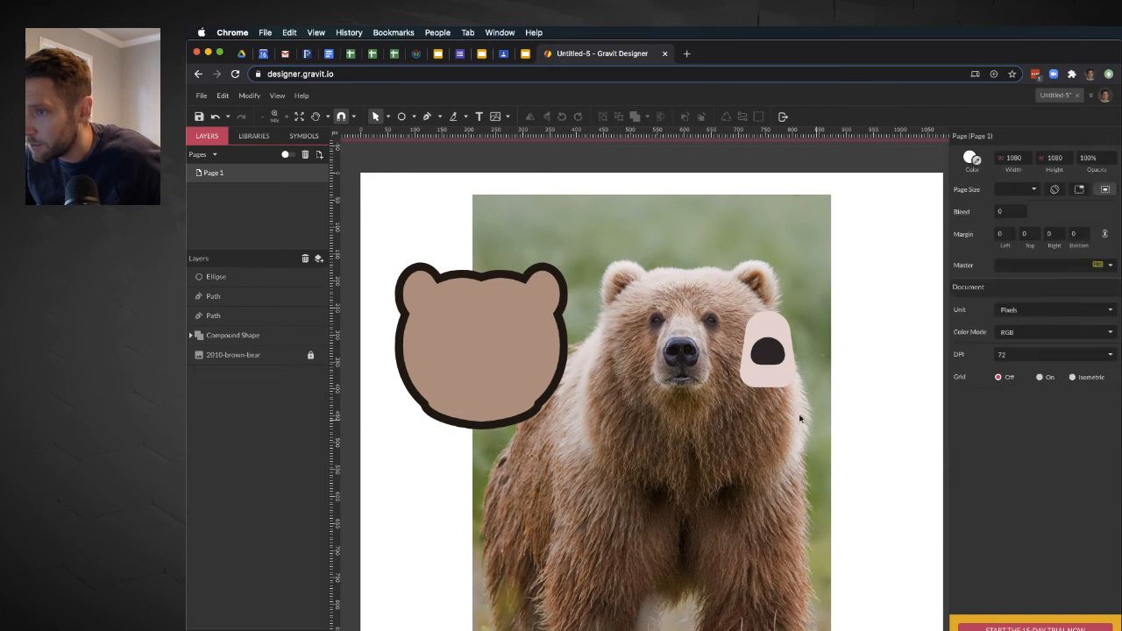
Move the nostril circle onto the dark nose shape and shrink it to about 14.9 px
{"action": "left_click", "coordinate": [774, 366]}
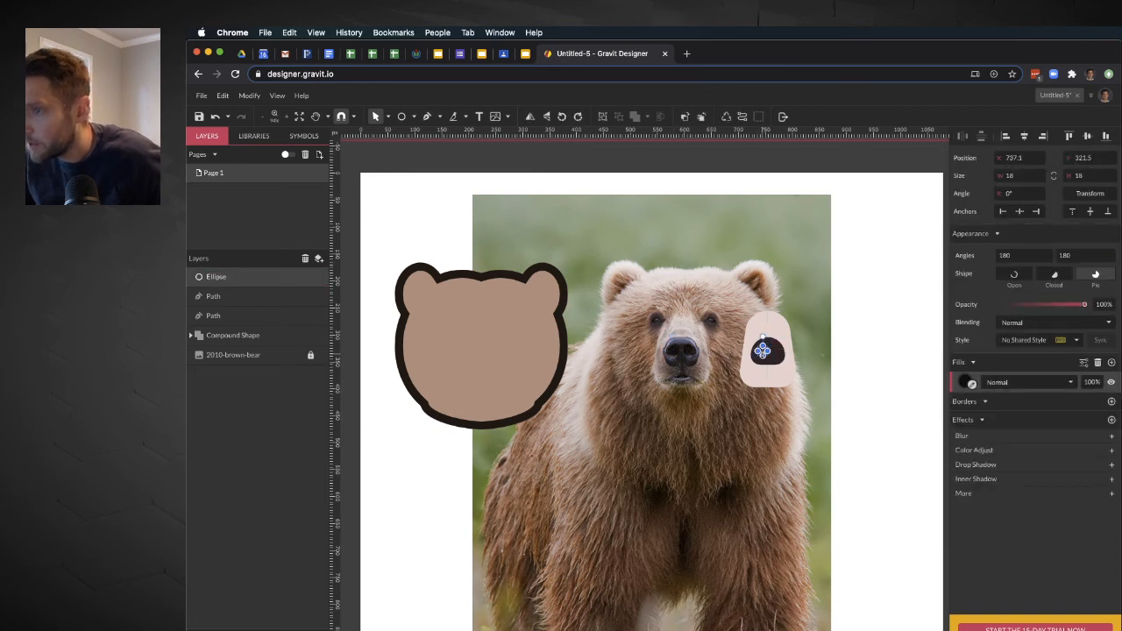
{"action": "scroll", "coordinate": [763, 355], "scroll_direction": "up", "scroll_amount": 5}
{"action": "scroll", "coordinate": [766, 357], "scroll_direction": "up", "scroll_amount": 1}
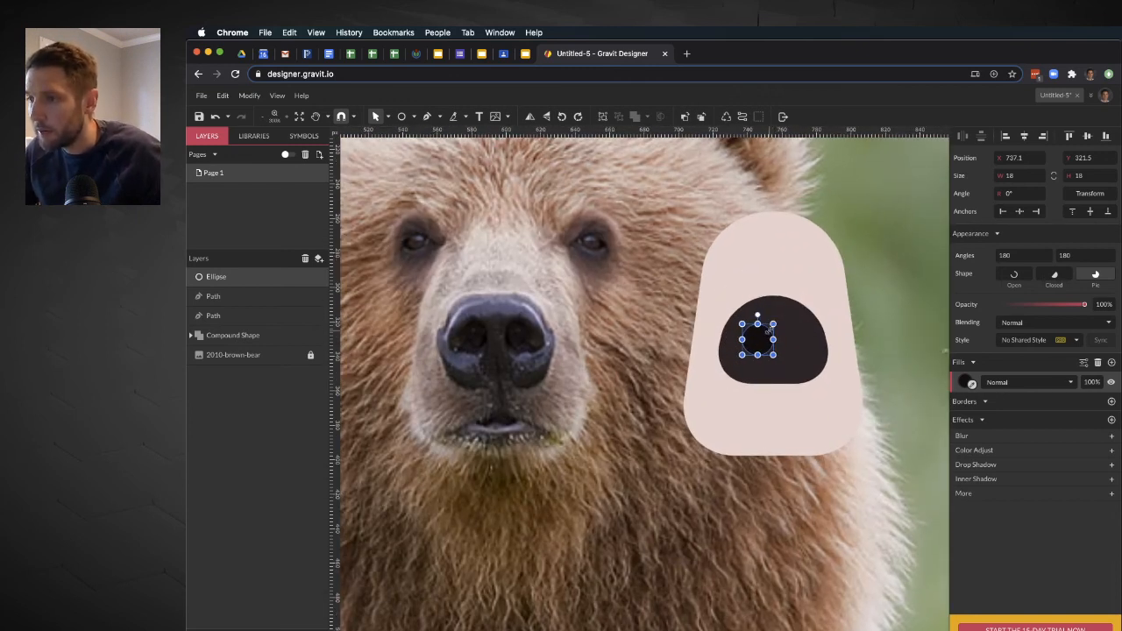
{"action": "left_click_drag", "start_coordinate": [772, 323], "coordinate": [768, 329]}
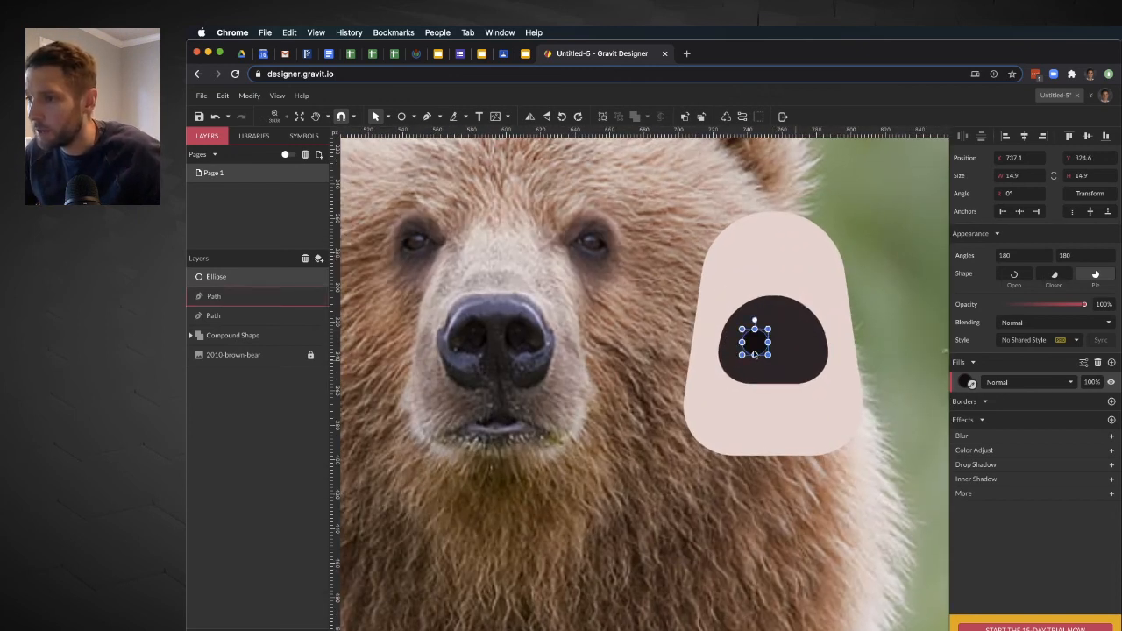
Shift the nostril circle to X 733.6, Y 325 and place a copy across the nose at X 761.1
{"action": "left_click", "coordinate": [754, 354]}
{"action": "left_click", "coordinate": [755, 348]}
{"action": "left_click_drag", "start_coordinate": [755, 347], "coordinate": [797, 349]}
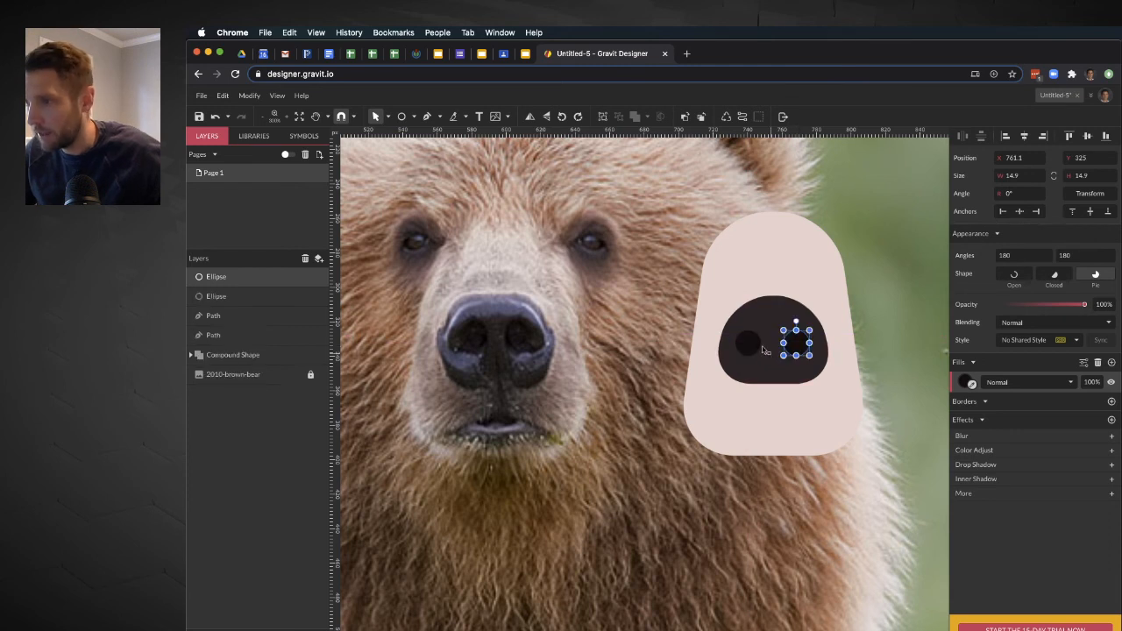
Group the two nostril circles and select the nose shape together with the group
{"action": "left_click", "coordinate": [756, 347], "text": "shift"}
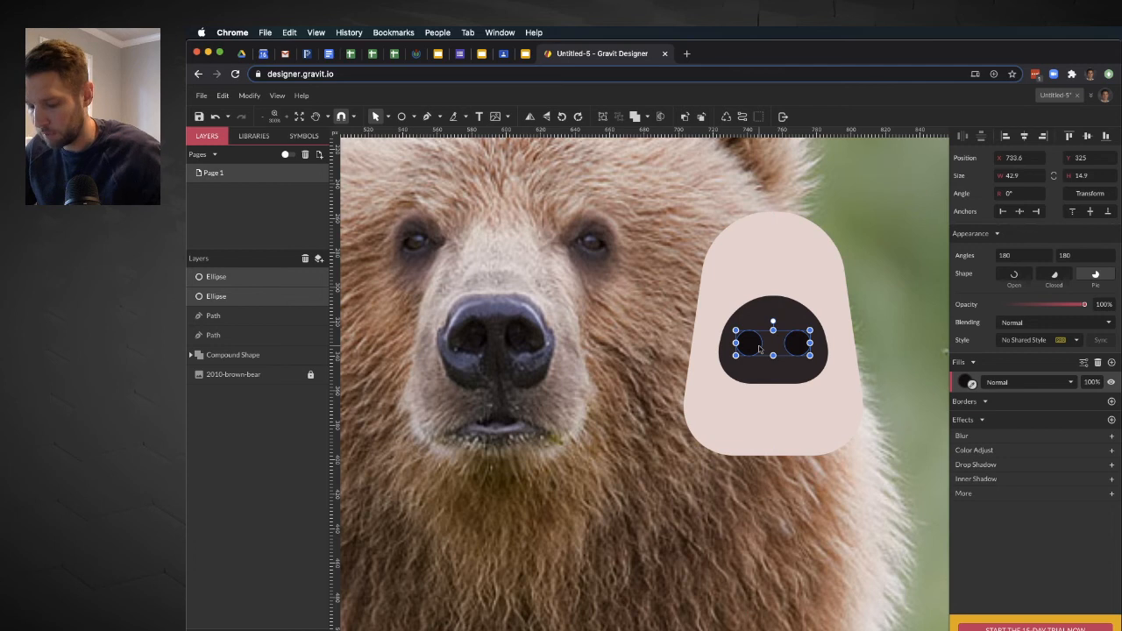
{"action": "right_click", "coordinate": [758, 348]}
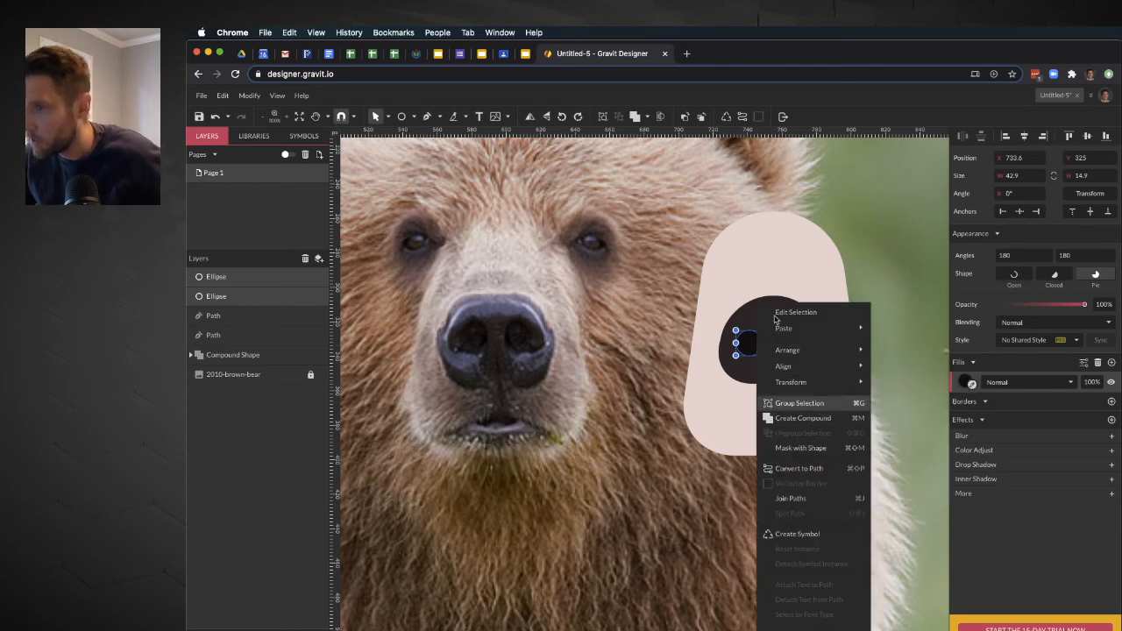
{"action": "key", "text": "super+g"}
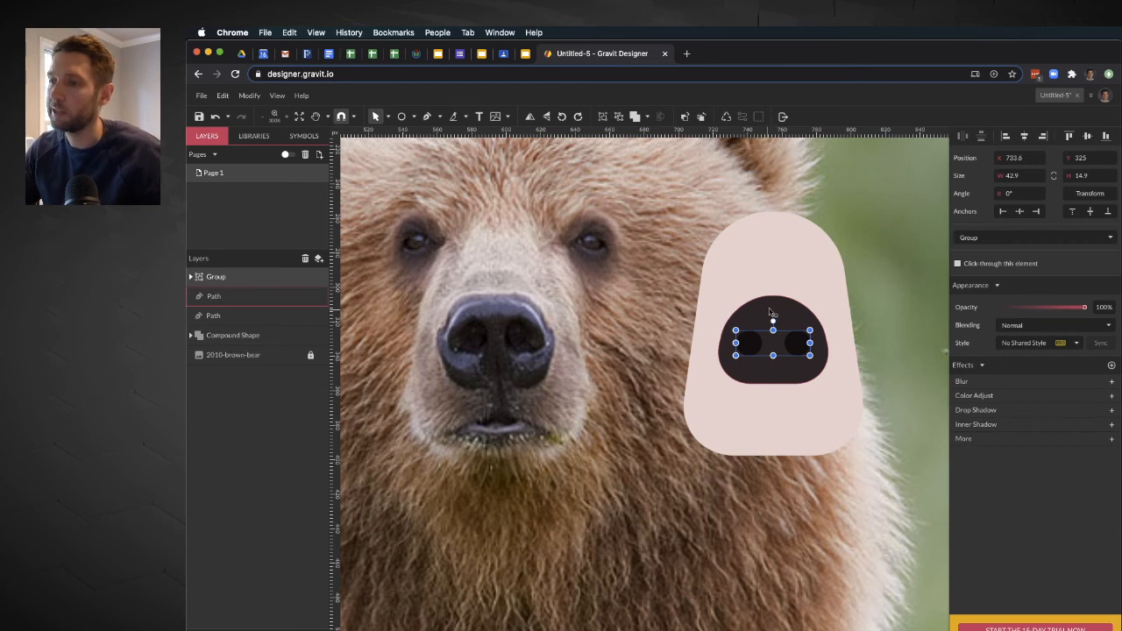
{"action": "left_click", "coordinate": [771, 313]}
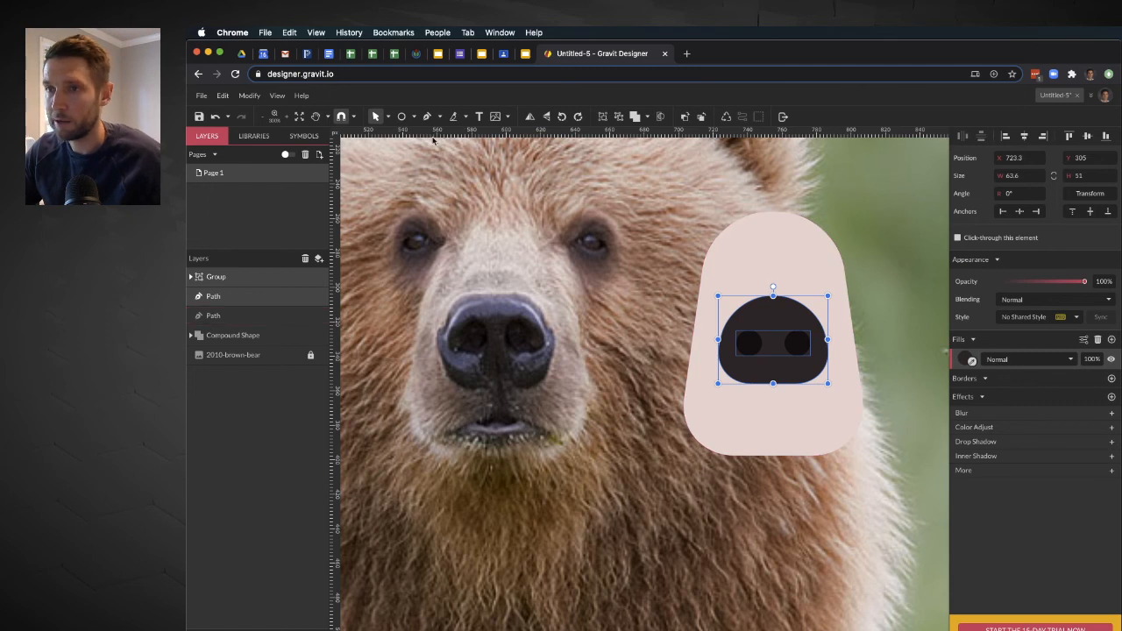
Draw two overlapping ellipses over the bear's mouth, 70 by 30 px below and 55 by 27 px above
{"action": "left_click", "coordinate": [403, 116]}
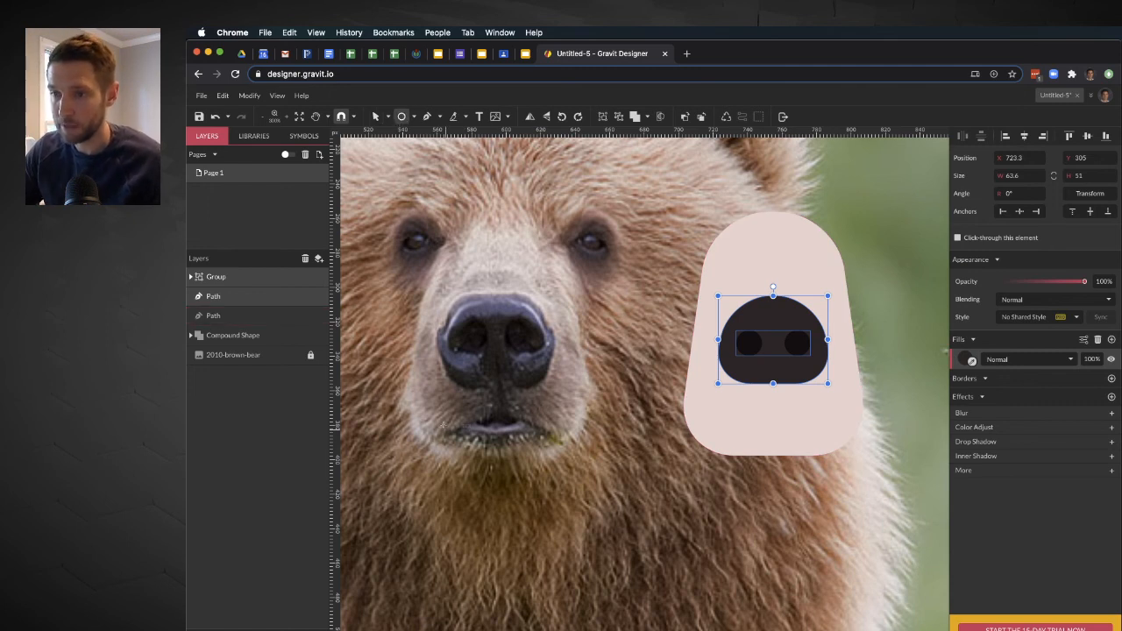
{"action": "left_click_drag", "start_coordinate": [439, 418], "coordinate": [559, 470]}
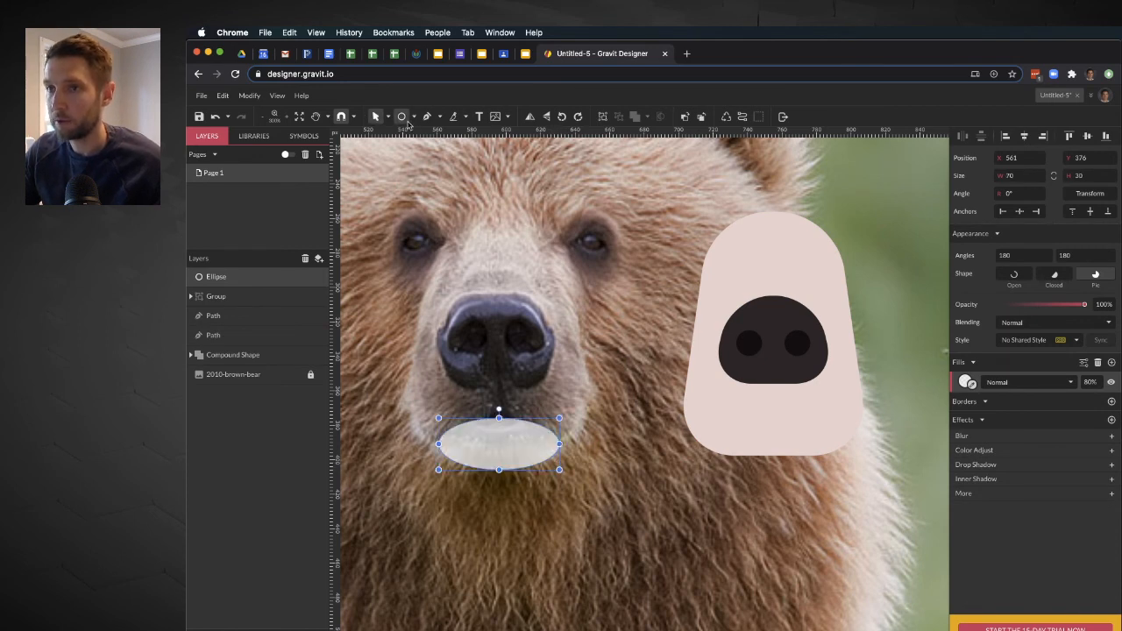
{"action": "left_click", "coordinate": [402, 117]}
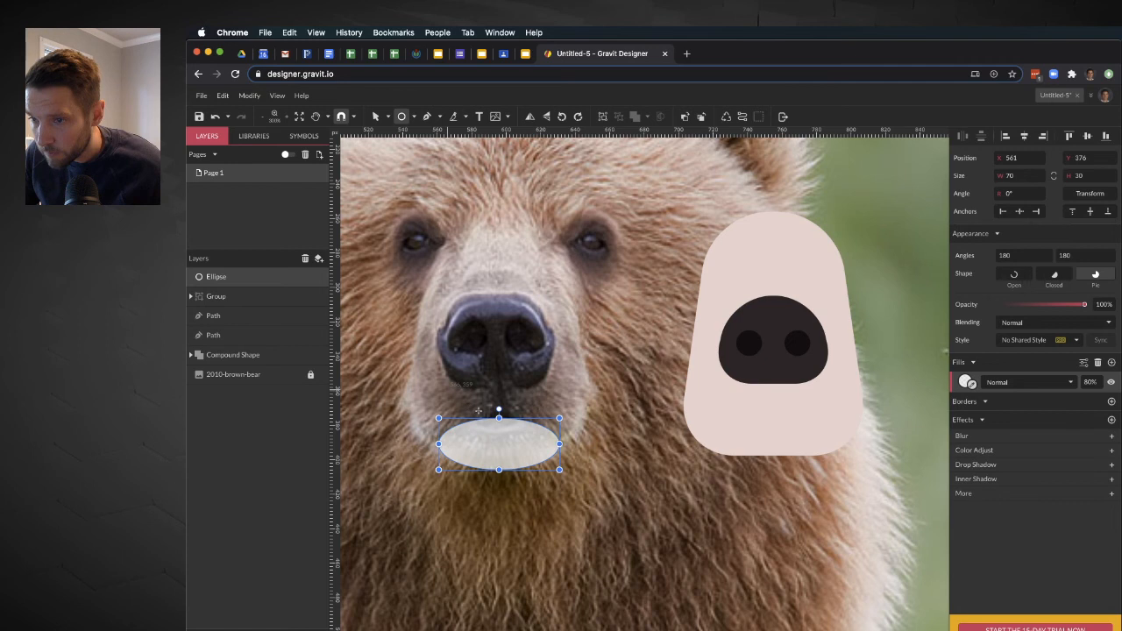
{"action": "left_click_drag", "start_coordinate": [510, 421], "coordinate": [542, 435]}
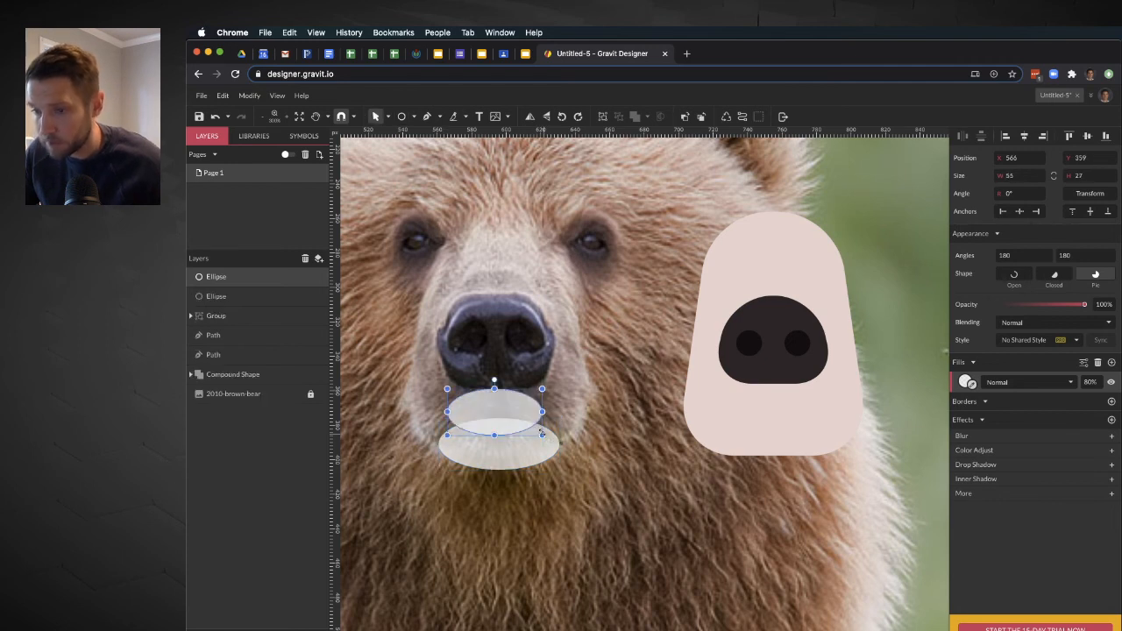
Align the two mouth ellipses on their horizontal centres and lower the upper one to Y 362
{"action": "left_click", "coordinate": [505, 466], "text": "shift"}
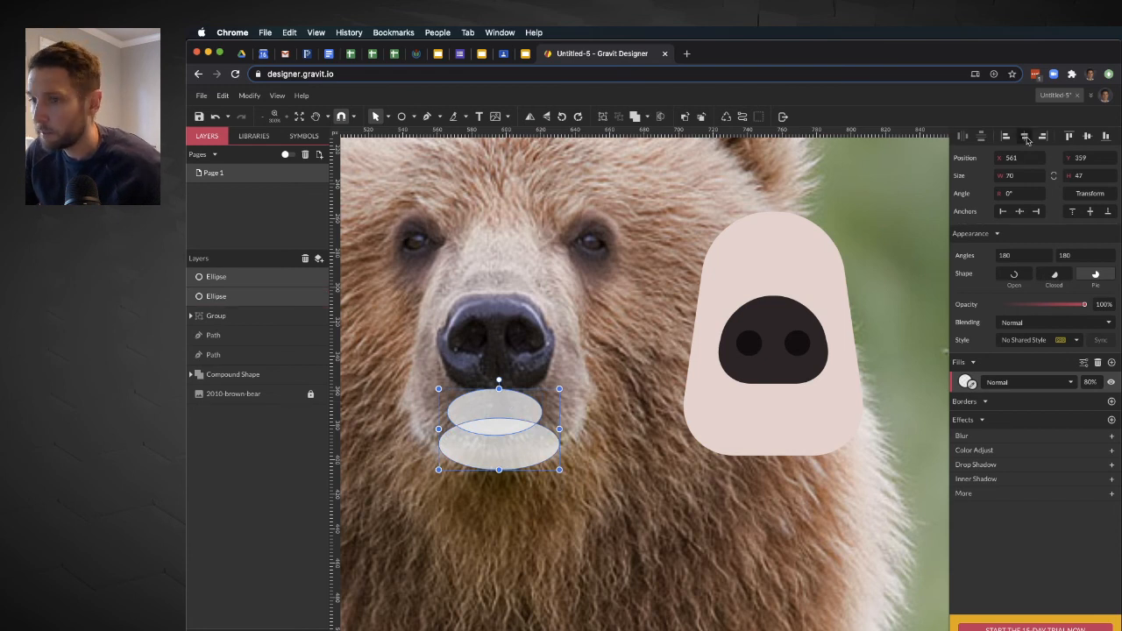
{"action": "left_click", "coordinate": [1025, 136]}
{"action": "left_click", "coordinate": [561, 528]}
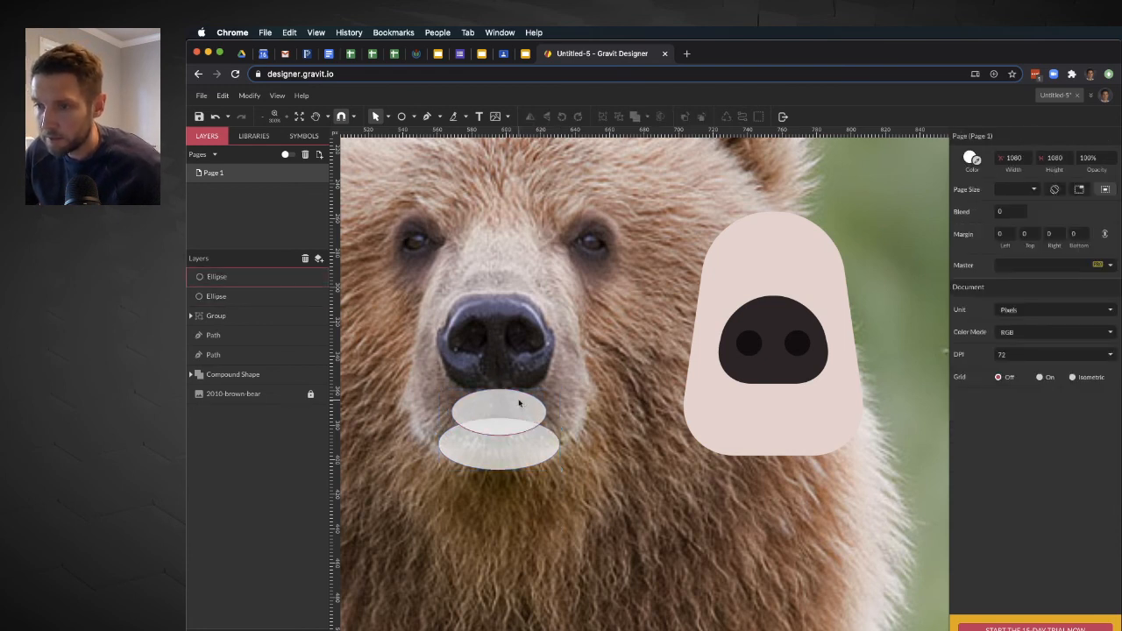
{"action": "left_click", "coordinate": [520, 405]}
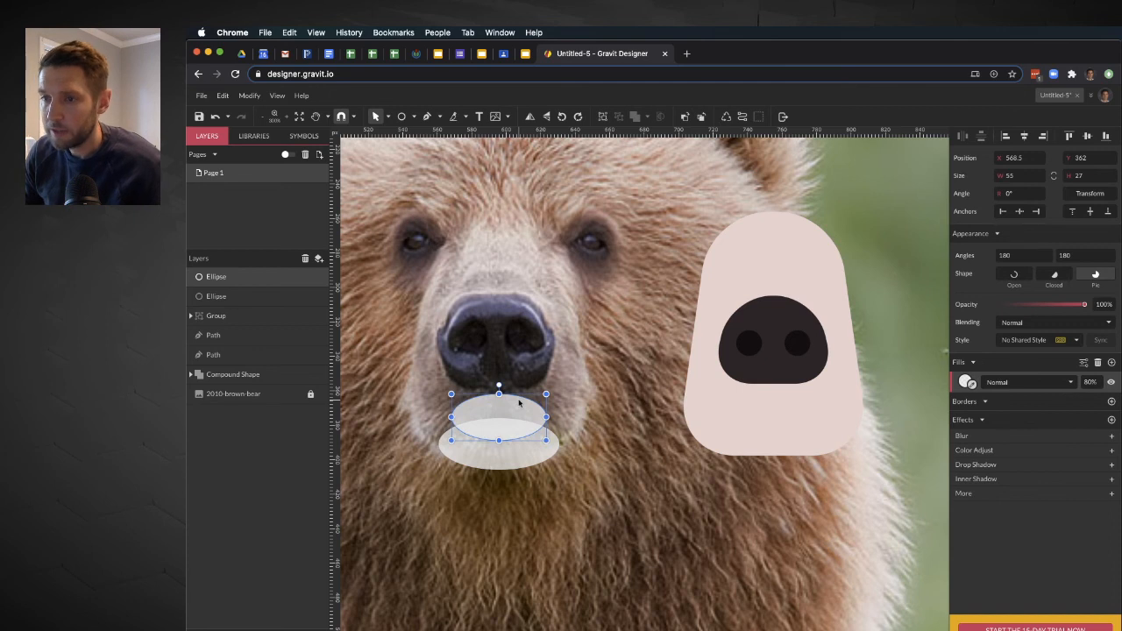
Intersect the two mouth ellipses into a lens-shaped mouth about 50.7 by 13 px
{"action": "left_click", "coordinate": [522, 459], "text": "shift"}
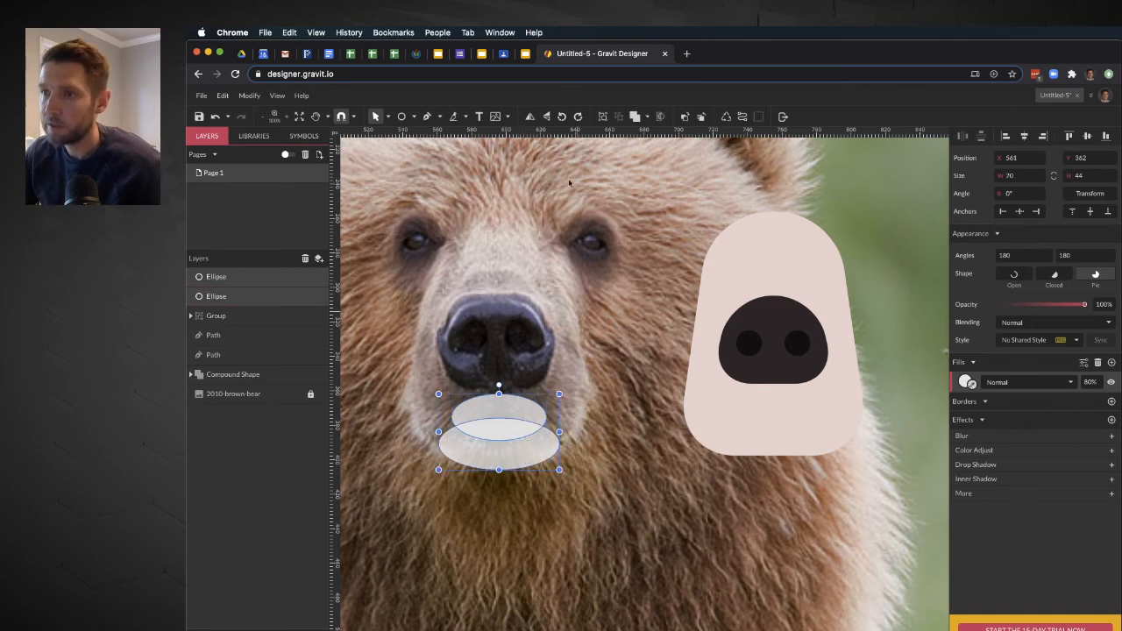
{"action": "left_click", "coordinate": [647, 117]}
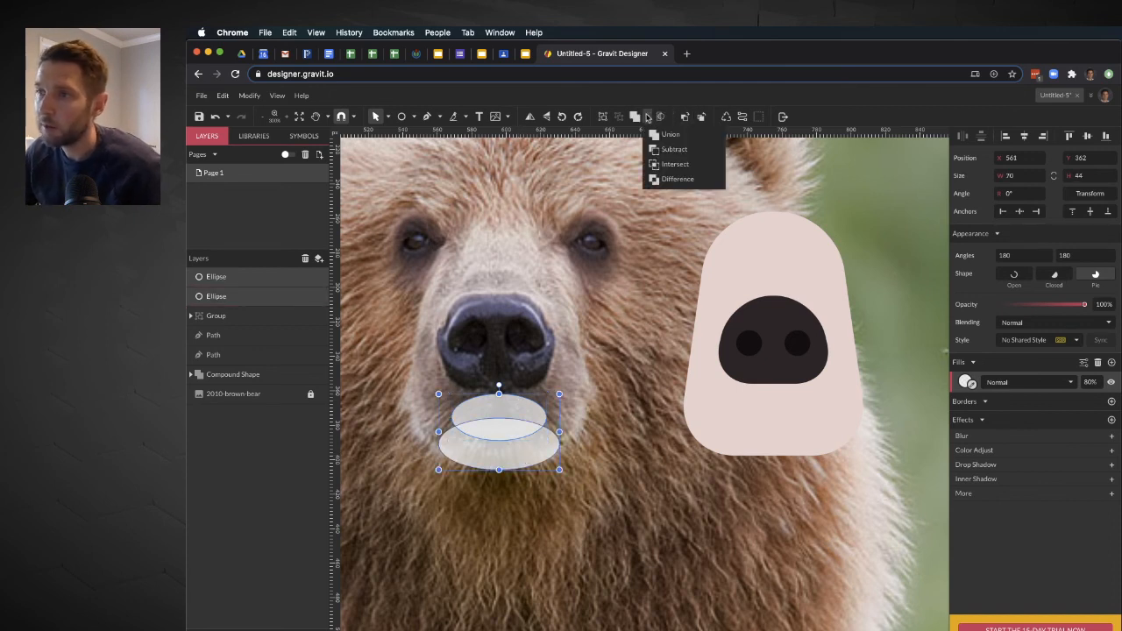
{"action": "left_click", "coordinate": [676, 163]}
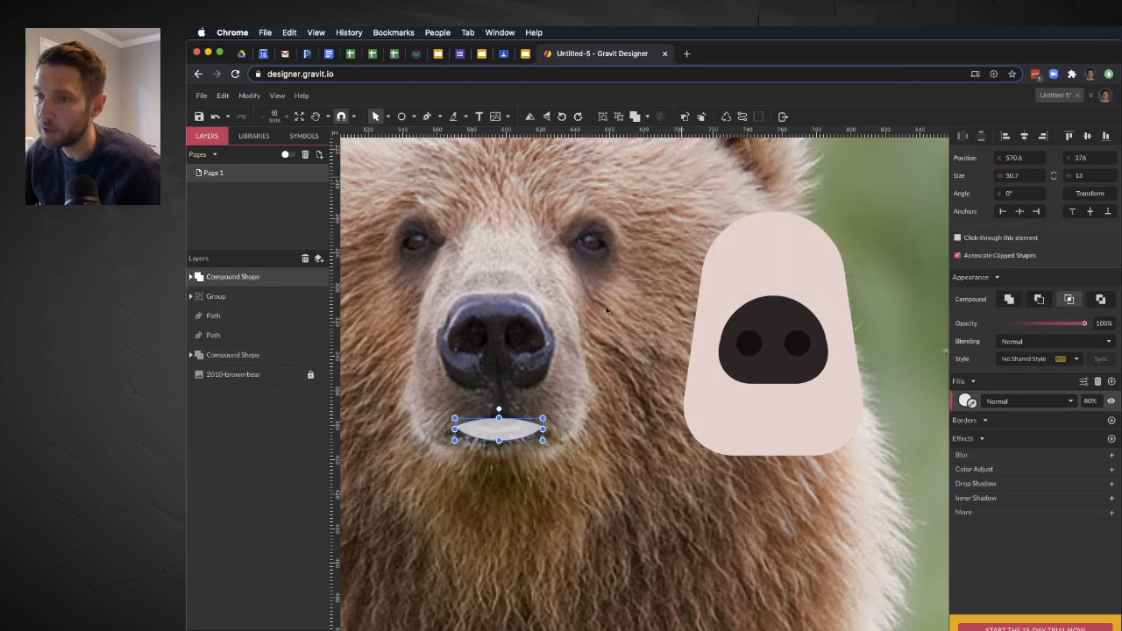
Convert the mouth compound shape to a path and fill it with the black sampled from the illustrated nostril
{"action": "right_click", "coordinate": [513, 428]}
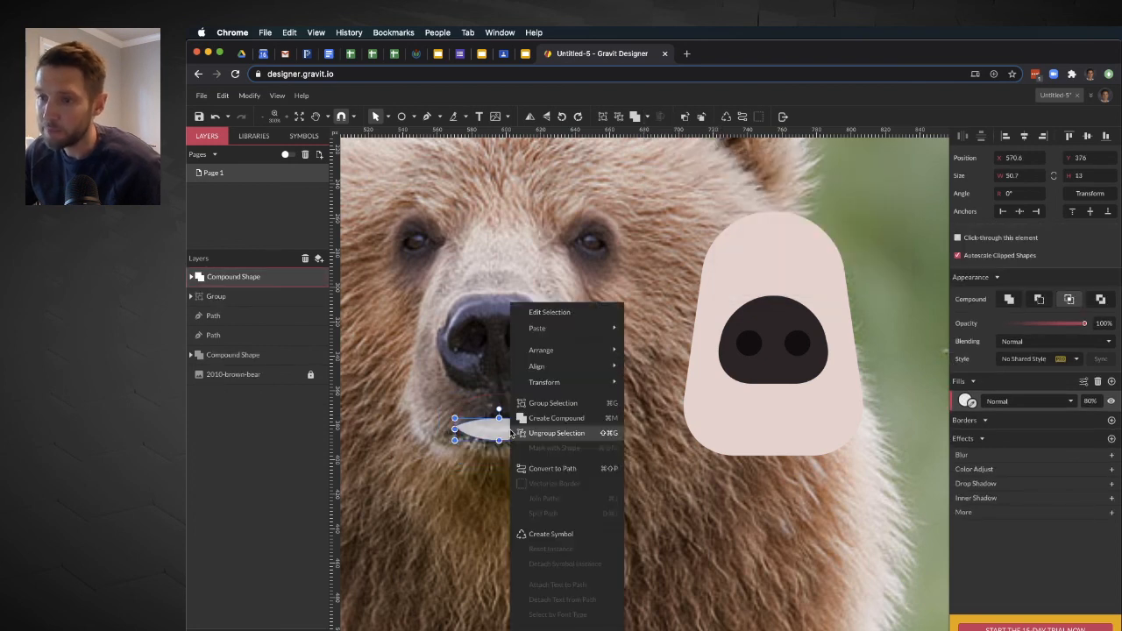
{"action": "left_click", "coordinate": [552, 469]}
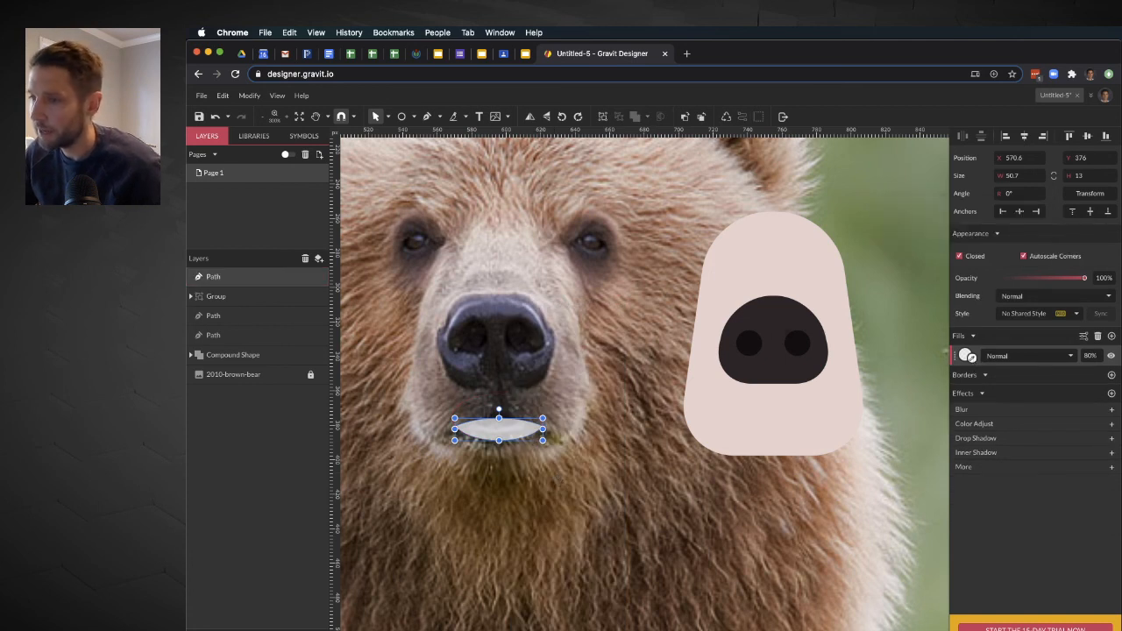
{"action": "left_click", "coordinate": [971, 357]}
{"action": "left_click", "coordinate": [746, 343]}
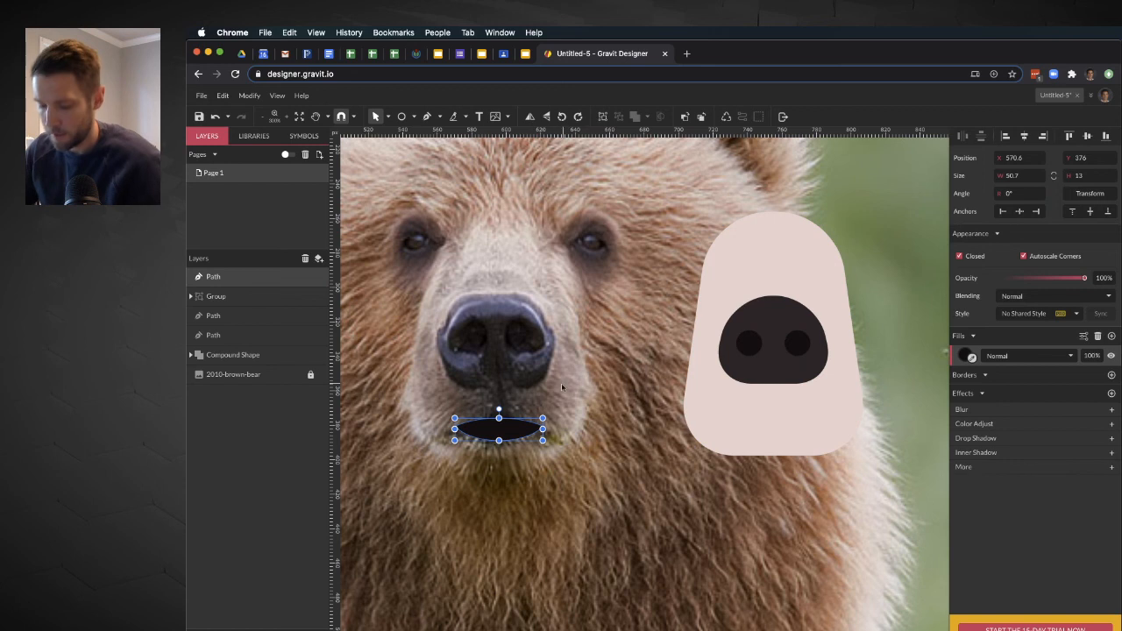
Move the mouth onto the light muzzle, centred below the nose, and raise it to Y 371
{"action": "left_click_drag", "start_coordinate": [506, 427], "coordinate": [783, 422]}
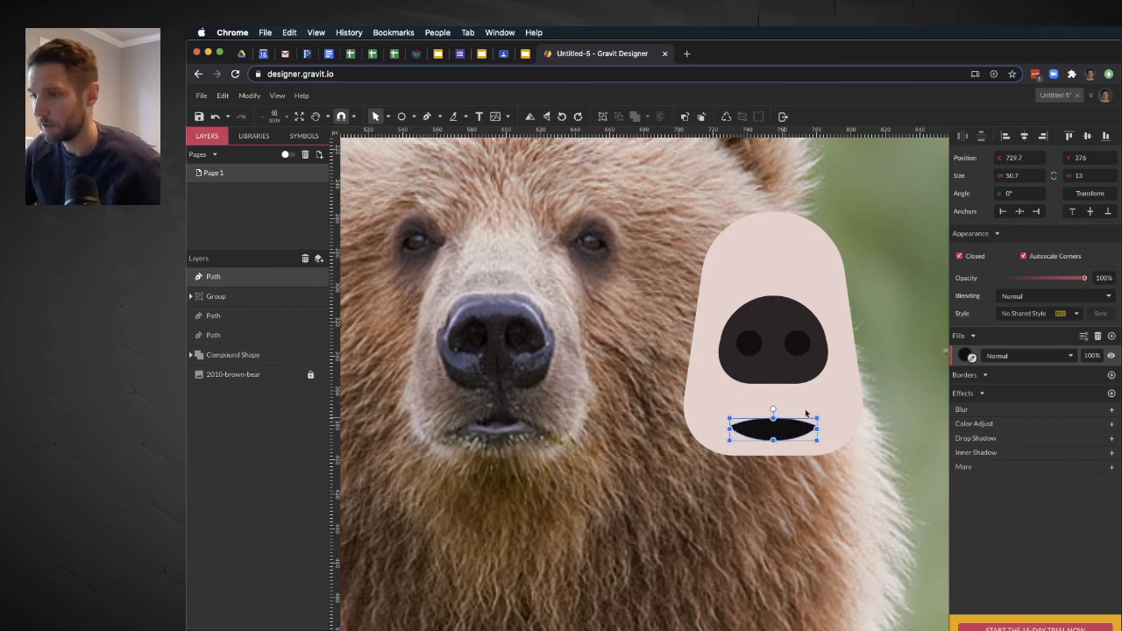
{"action": "key", "text": "Up"}
{"action": "key", "text": "Up"}
{"action": "key", "text": "Up"}
{"action": "key", "text": "Up"}
{"action": "key", "text": "Up"}
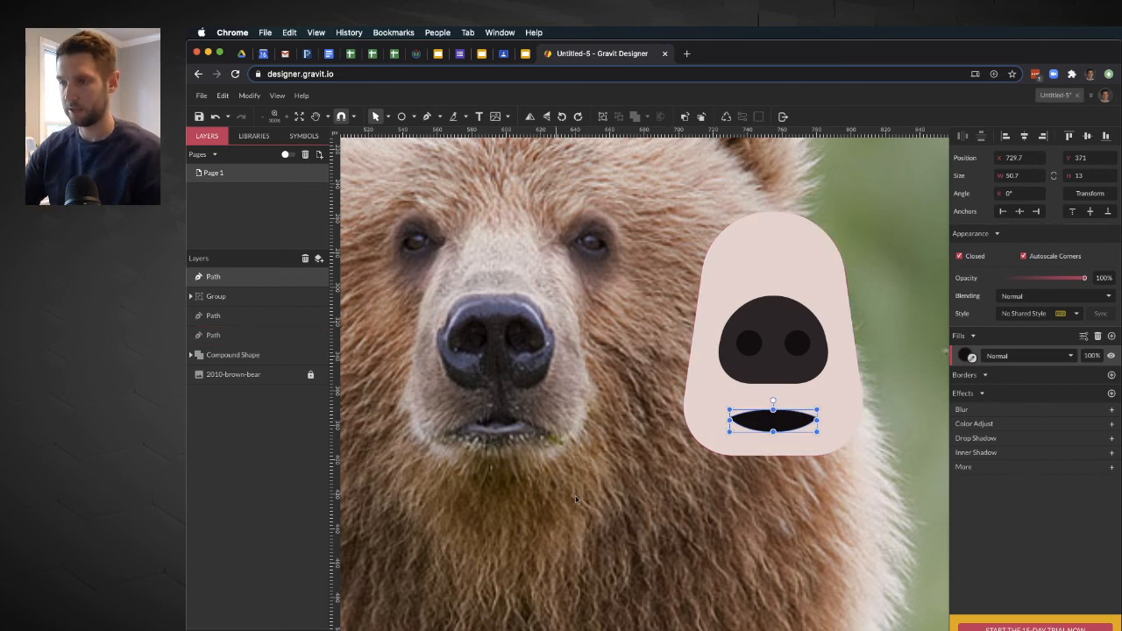
Group the muzzle, nose, nostrils and mouth, and place the group in the middle of the illustrated bear head
{"action": "scroll", "coordinate": [576, 499], "scroll_direction": "down", "scroll_amount": 5}
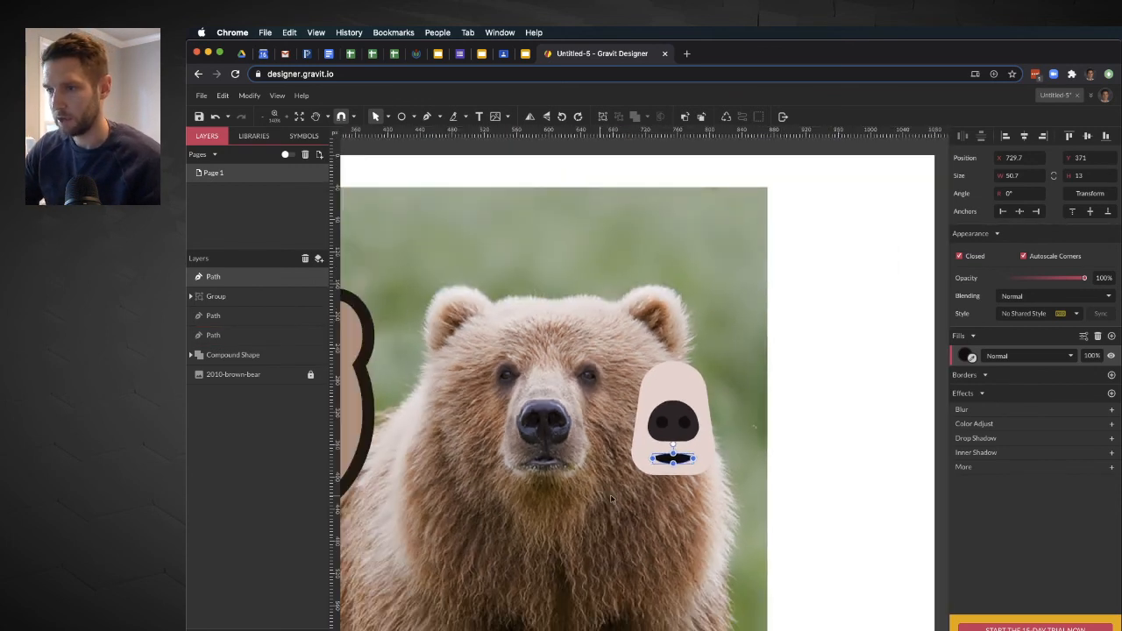
{"action": "scroll", "coordinate": [614, 500], "scroll_direction": "down", "scroll_amount": 3}
{"action": "left_click", "coordinate": [668, 517]}
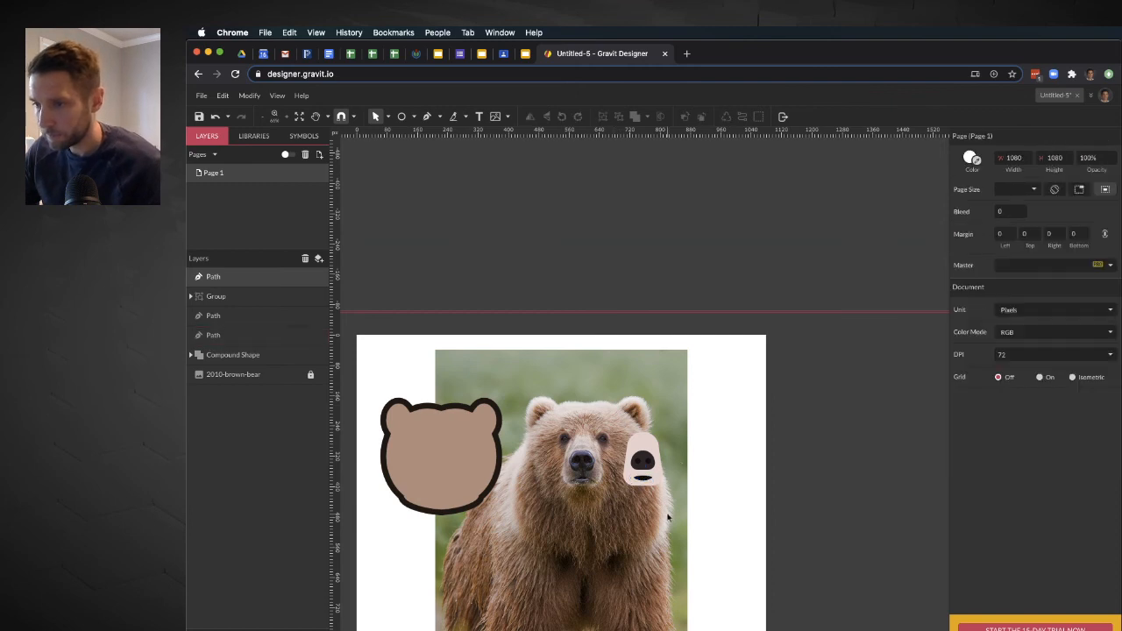
{"action": "left_click", "coordinate": [652, 466]}
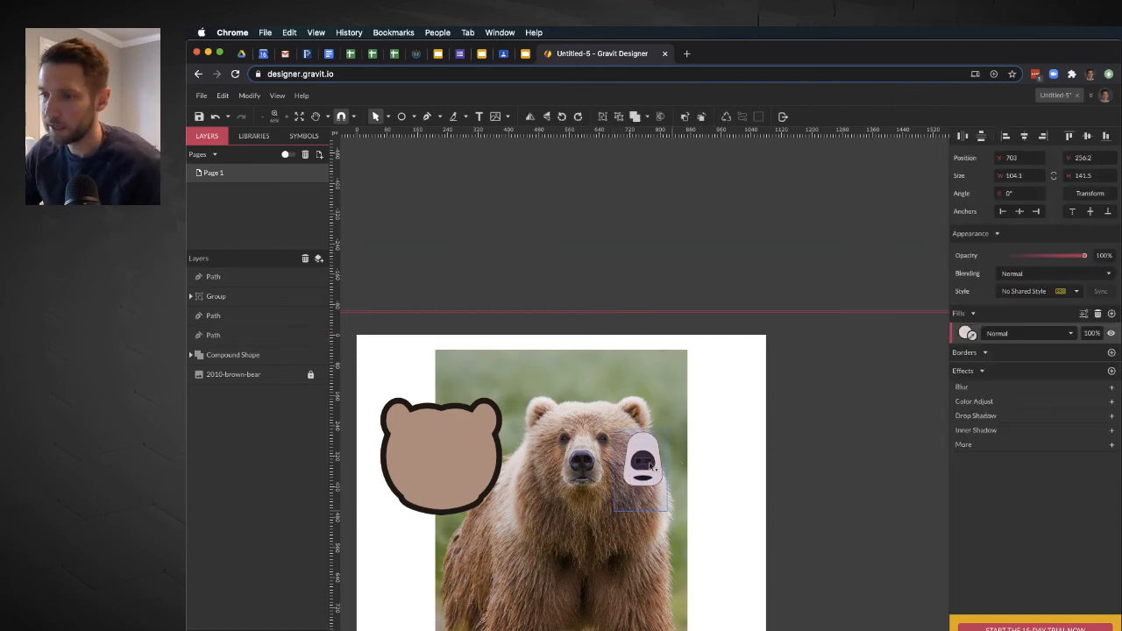
{"action": "right_click", "coordinate": [650, 456]}
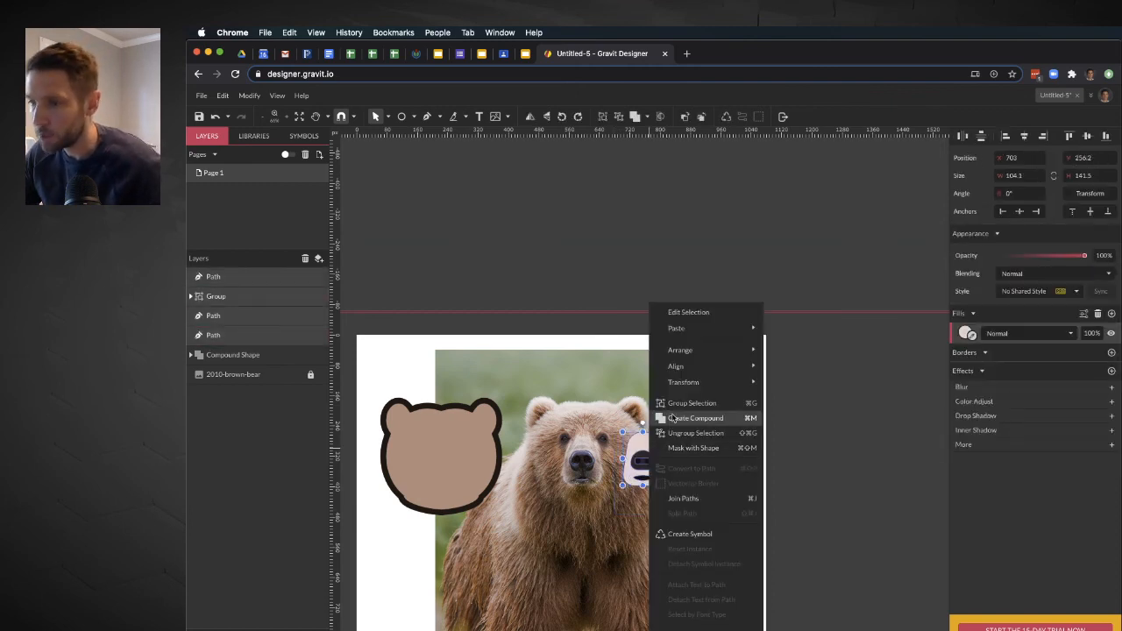
{"action": "left_click", "coordinate": [692, 403]}
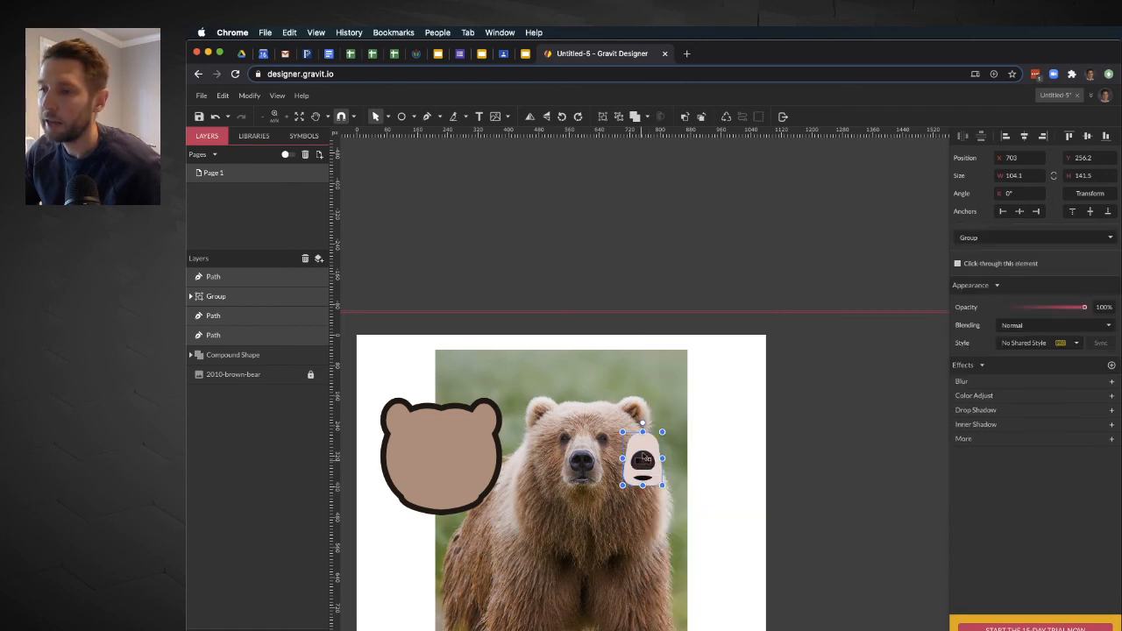
{"action": "left_click_drag", "start_coordinate": [644, 454], "coordinate": [443, 462]}
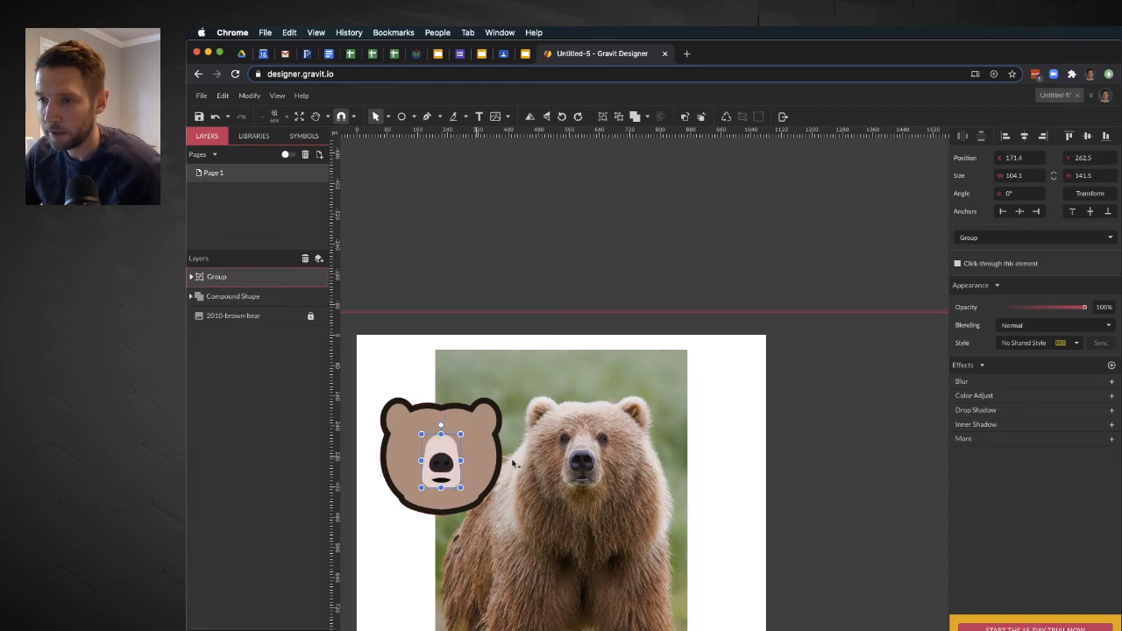
{"action": "left_click", "coordinate": [556, 423]}
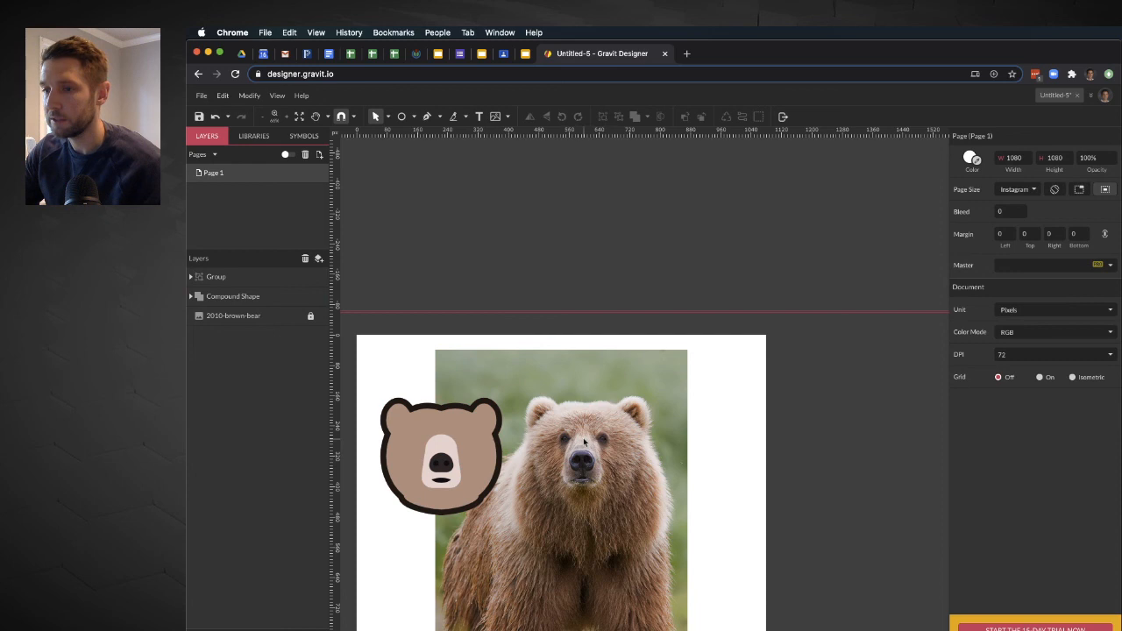
Draw a circle about 13 px wide over the left eye of the bear in the photo
{"action": "left_click", "coordinate": [401, 117]}
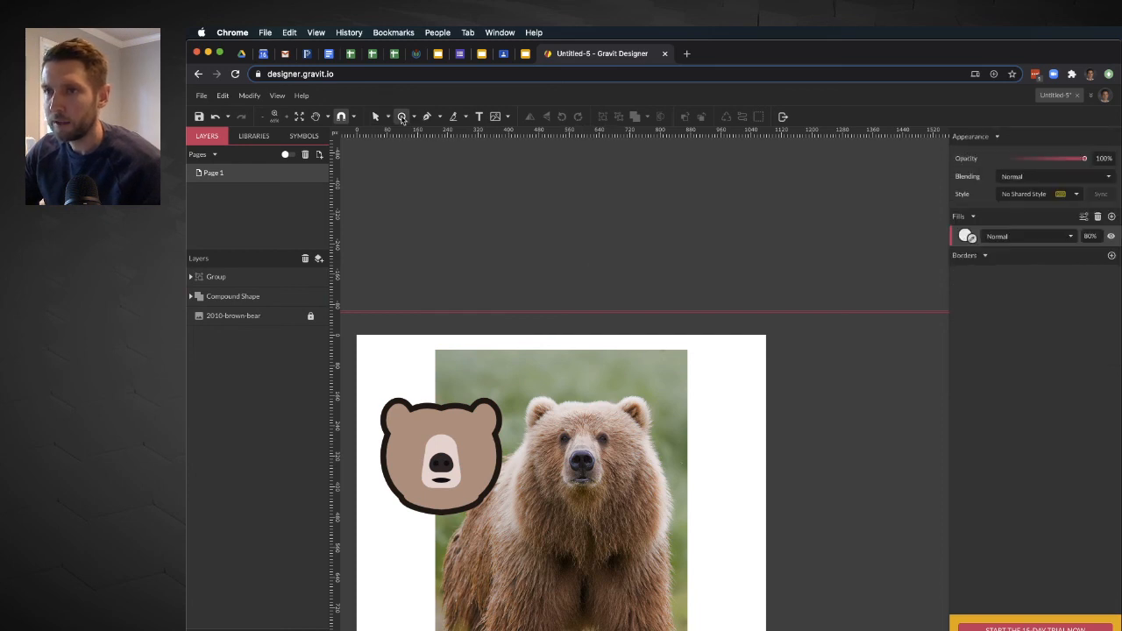
{"action": "scroll", "coordinate": [568, 451], "scroll_direction": "up", "scroll_amount": 4}
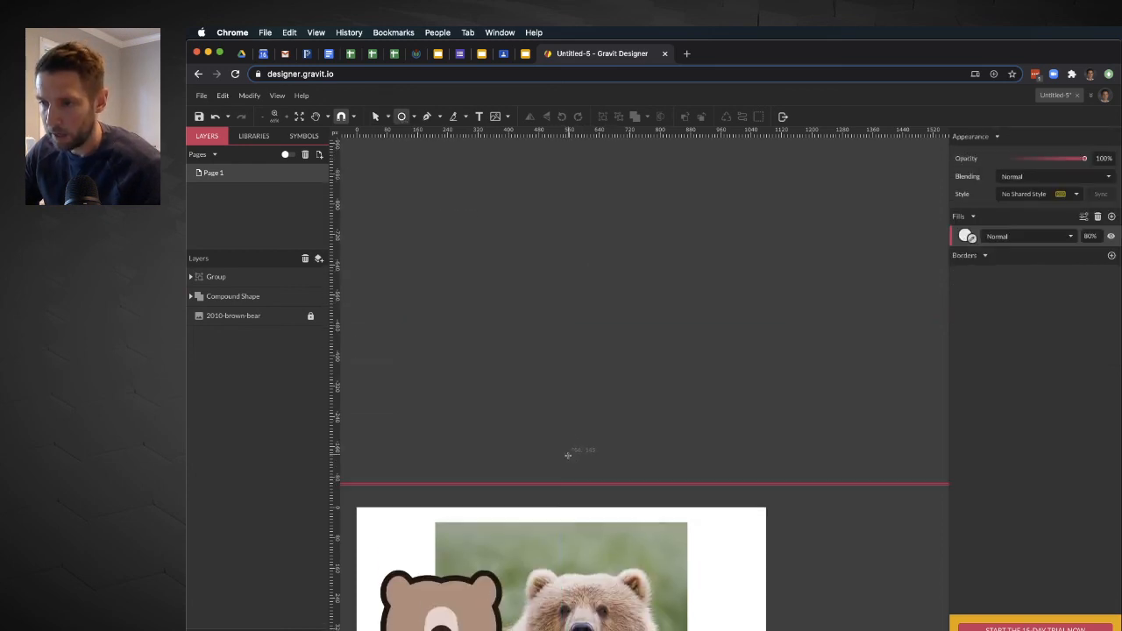
{"action": "scroll", "coordinate": [568, 452], "scroll_direction": "down", "scroll_amount": 3}
{"action": "scroll", "coordinate": [569, 452], "scroll_direction": "up", "scroll_amount": 8}
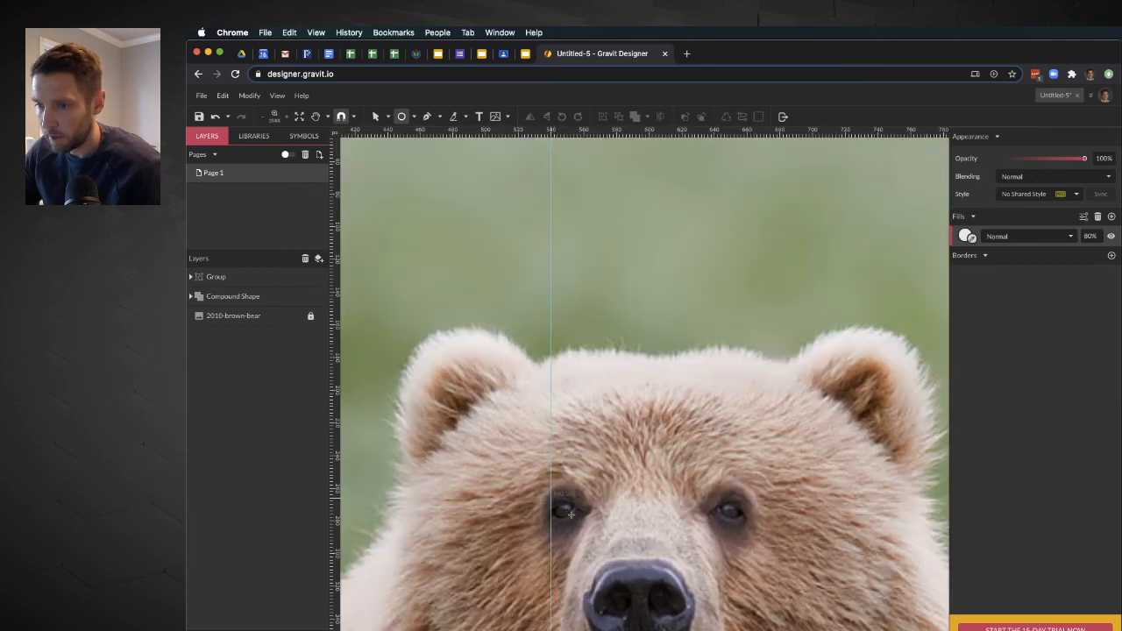
{"action": "left_click_drag", "start_coordinate": [570, 515], "coordinate": [571, 517]}
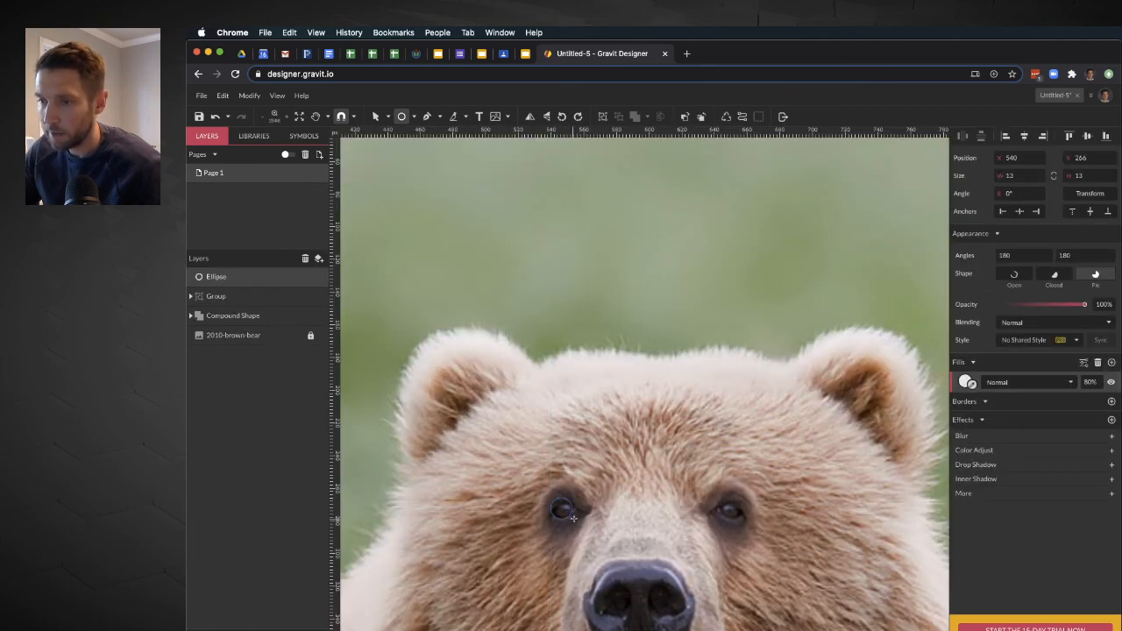
{"action": "key", "text": "v"}
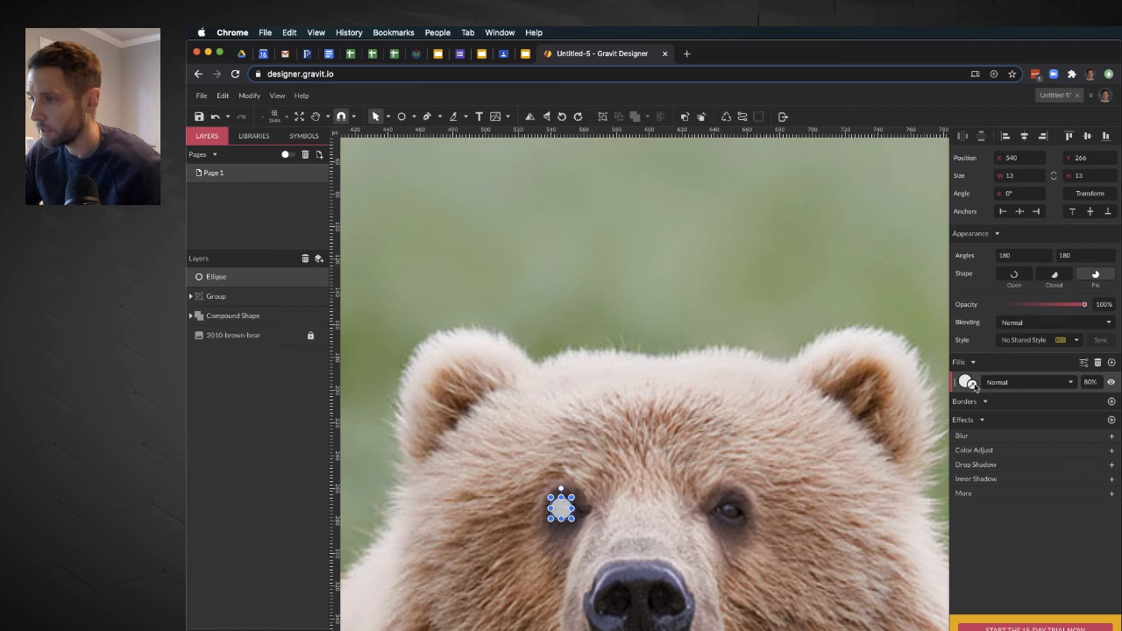
Fill the eye circle with the black sampled from the illustrated bear's nostril
{"action": "left_click_drag", "start_coordinate": [968, 382], "coordinate": [671, 570]}
{"action": "key", "text": "space"}
{"action": "left_click_drag", "start_coordinate": [483, 467], "coordinate": [726, 411]}
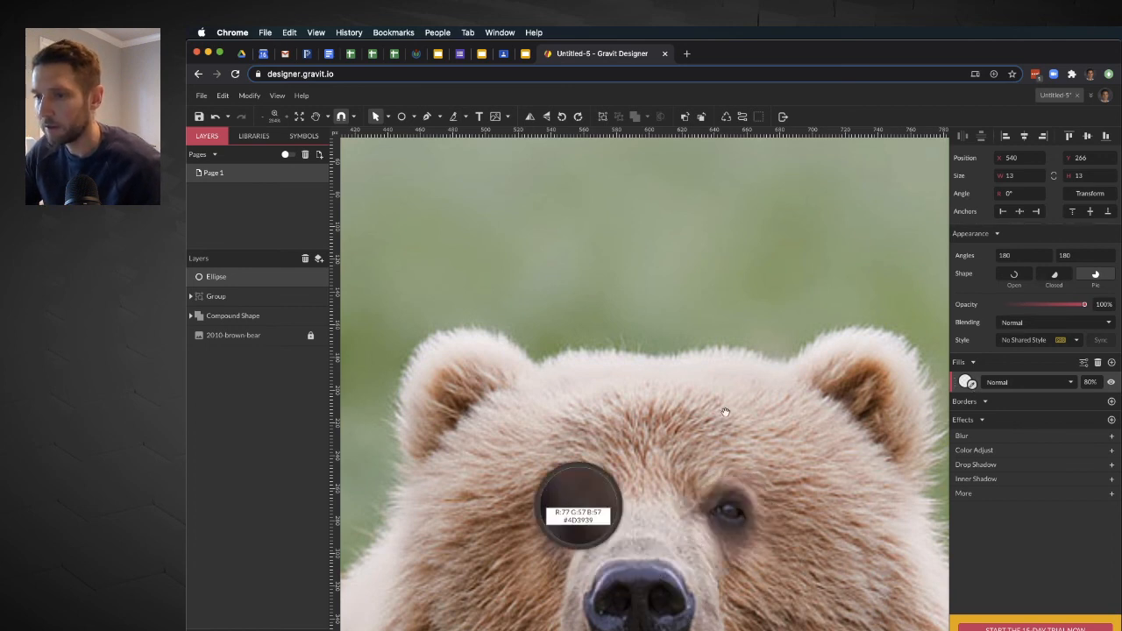
{"action": "left_click_drag", "start_coordinate": [787, 392], "coordinate": [789, 391]}
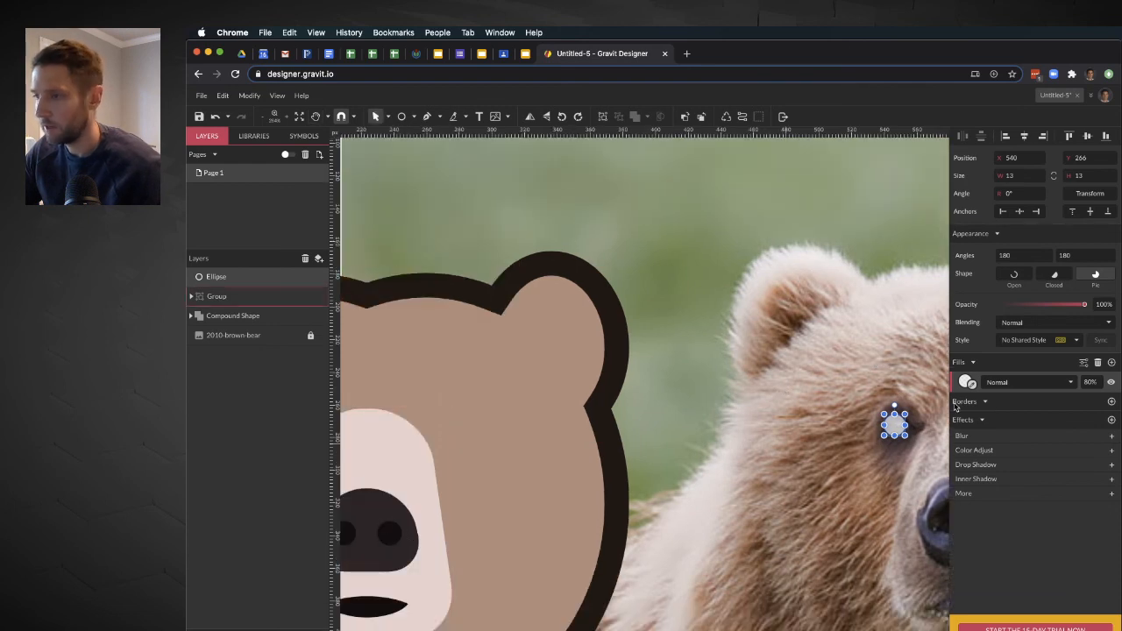
{"action": "left_click_drag", "start_coordinate": [969, 384], "coordinate": [394, 536]}
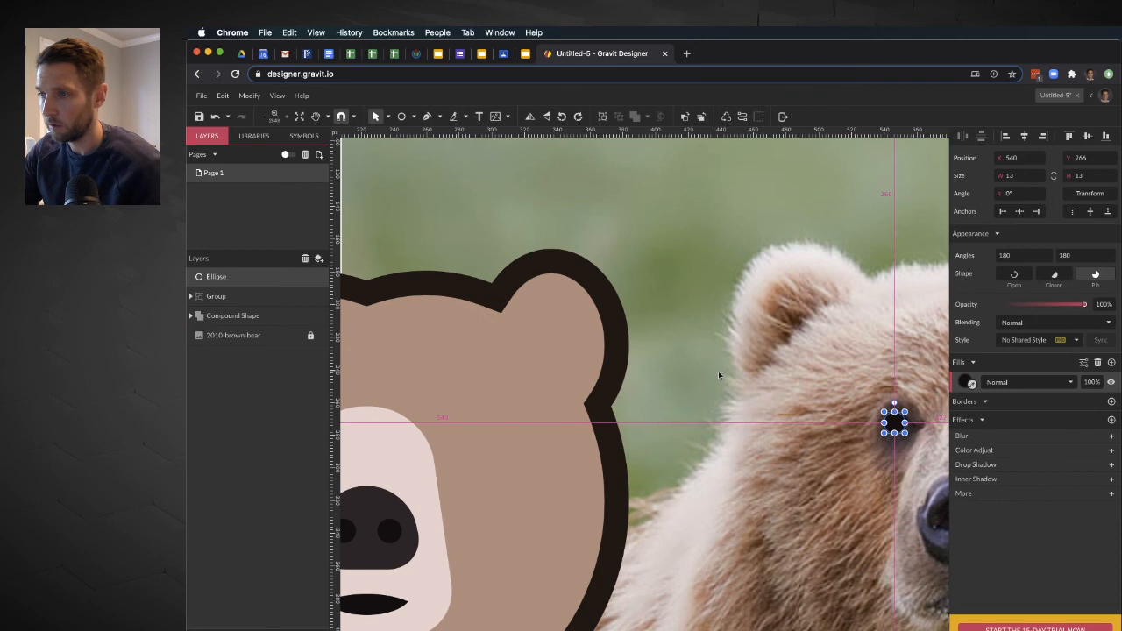
Move the eye circle onto the illustrated head, just above and left of the muzzle, at about X 158, Y 256
{"action": "scroll", "coordinate": [719, 377], "scroll_direction": "down", "scroll_amount": 2}
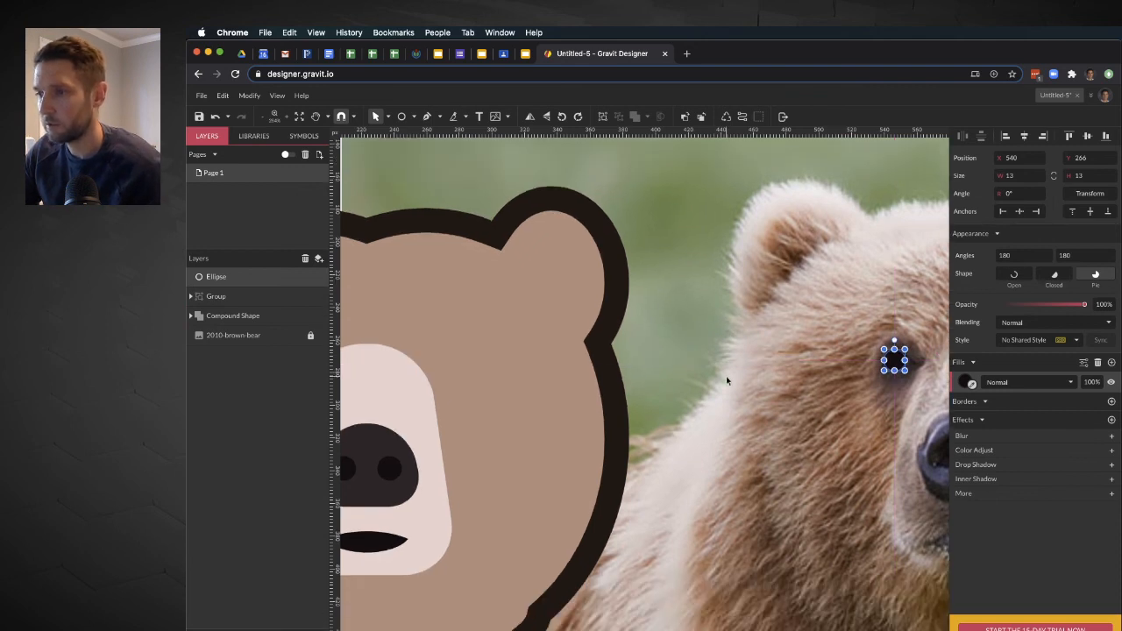
{"action": "scroll", "coordinate": [726, 380], "scroll_direction": "down", "scroll_amount": 5}
{"action": "left_click", "coordinate": [746, 401]}
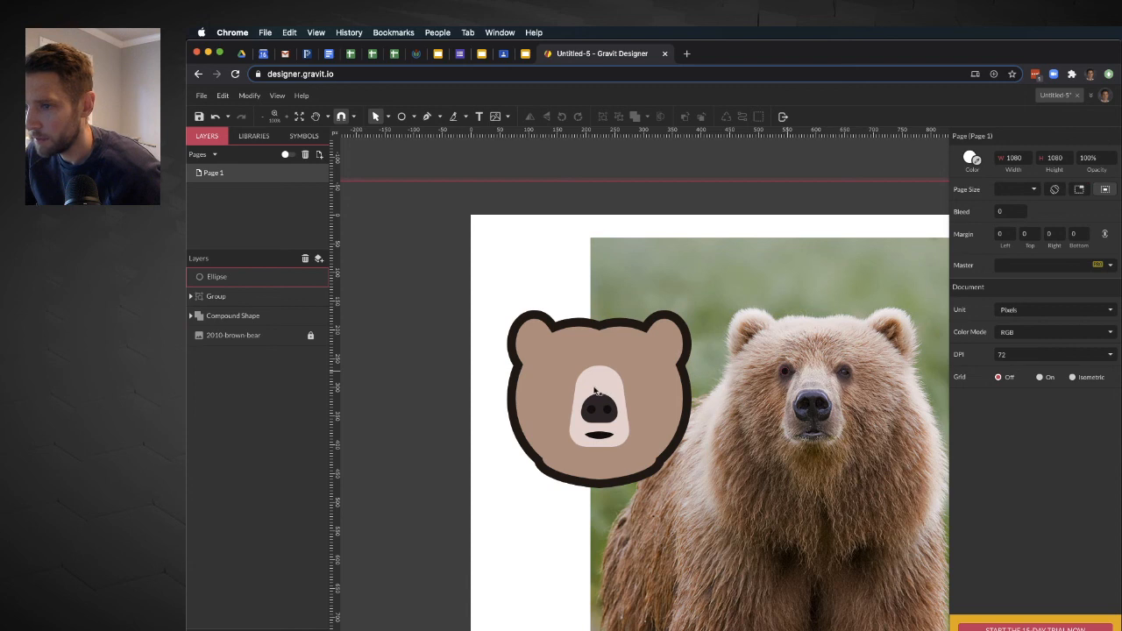
{"action": "left_click_drag", "start_coordinate": [594, 390], "coordinate": [566, 367]}
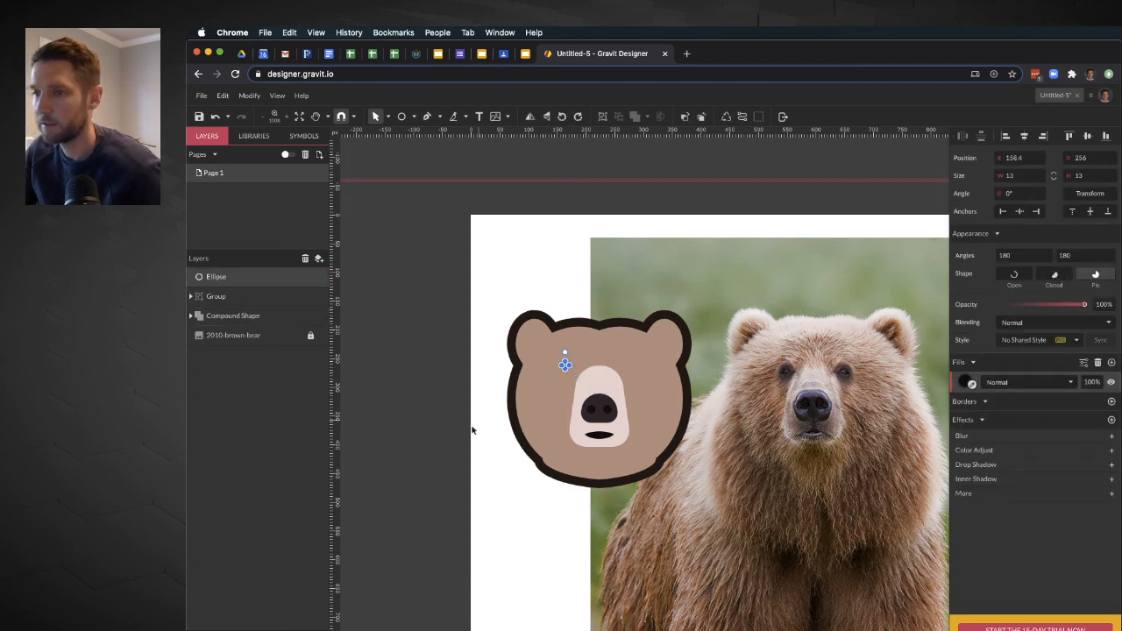
{"action": "left_click", "coordinate": [472, 429]}
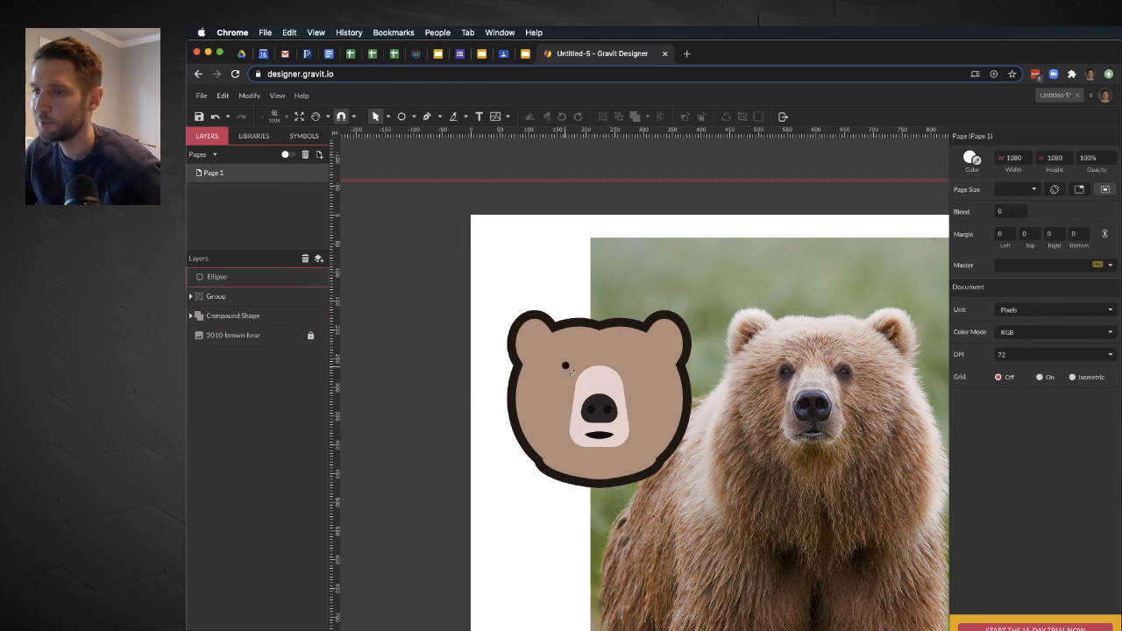
Enlarge the eye circle proportionally about its centre to about 21 px in diameter
{"action": "left_click", "coordinate": [566, 366]}
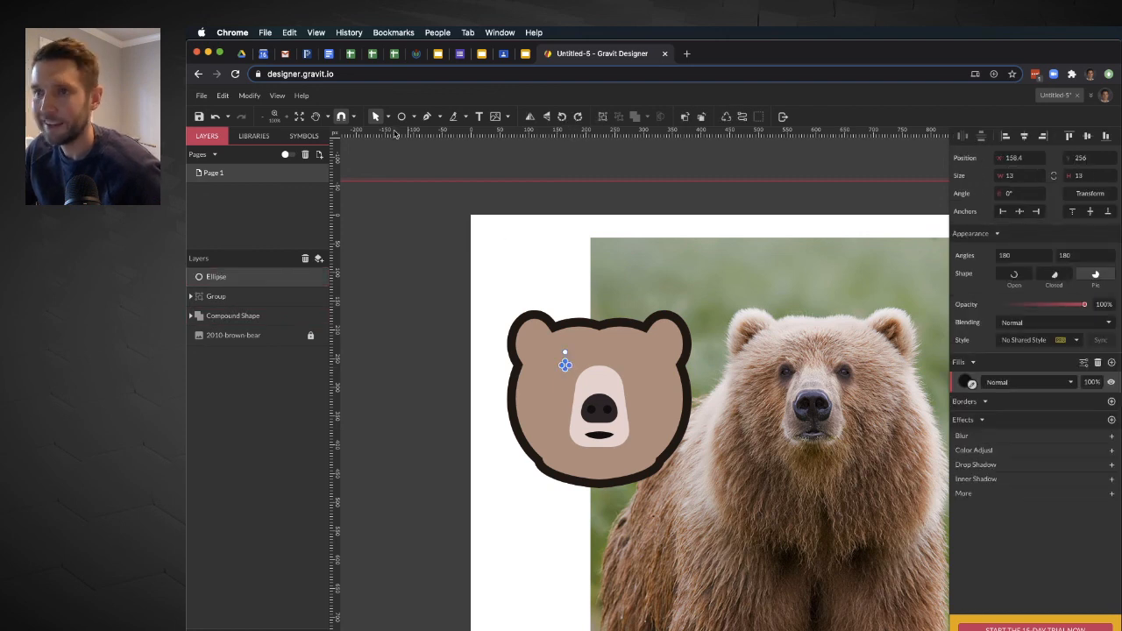
{"action": "scroll", "coordinate": [565, 364], "scroll_direction": "up", "scroll_amount": 3}
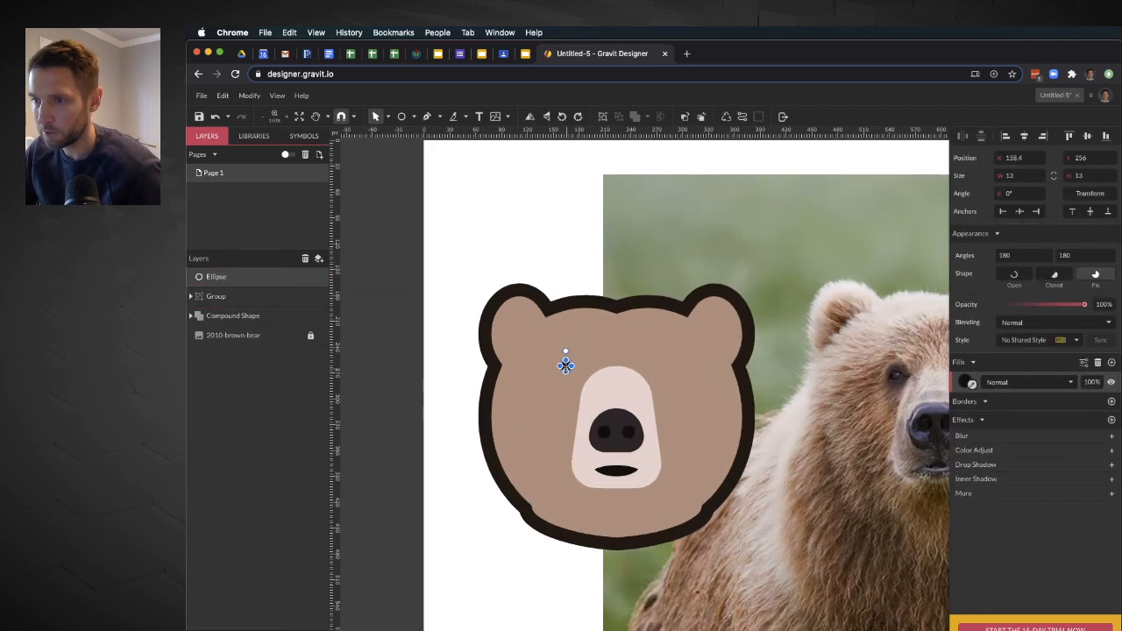
{"action": "scroll", "coordinate": [566, 364], "scroll_direction": "up", "scroll_amount": 2}
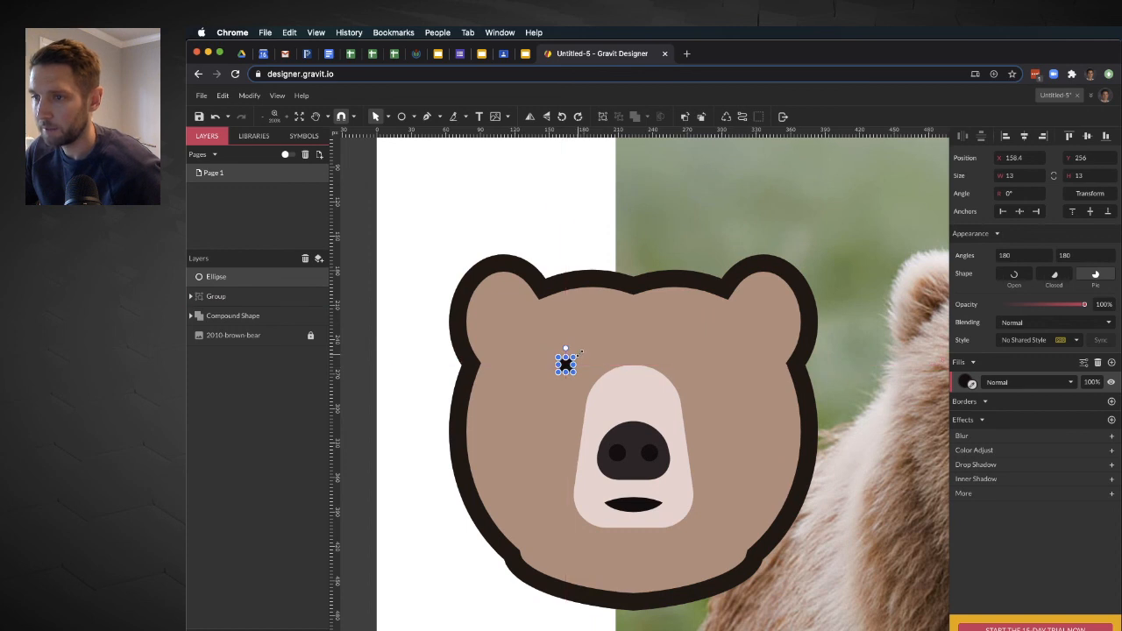
{"action": "left_click_drag", "start_coordinate": [581, 352], "coordinate": [582, 351]}
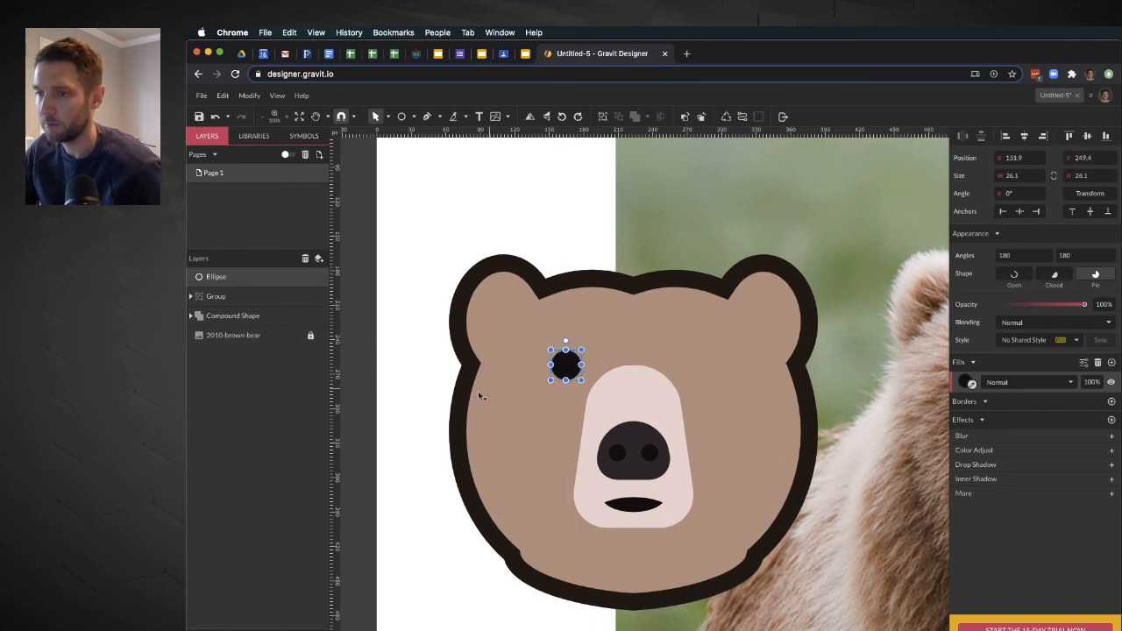
{"action": "key", "text": "Escape"}
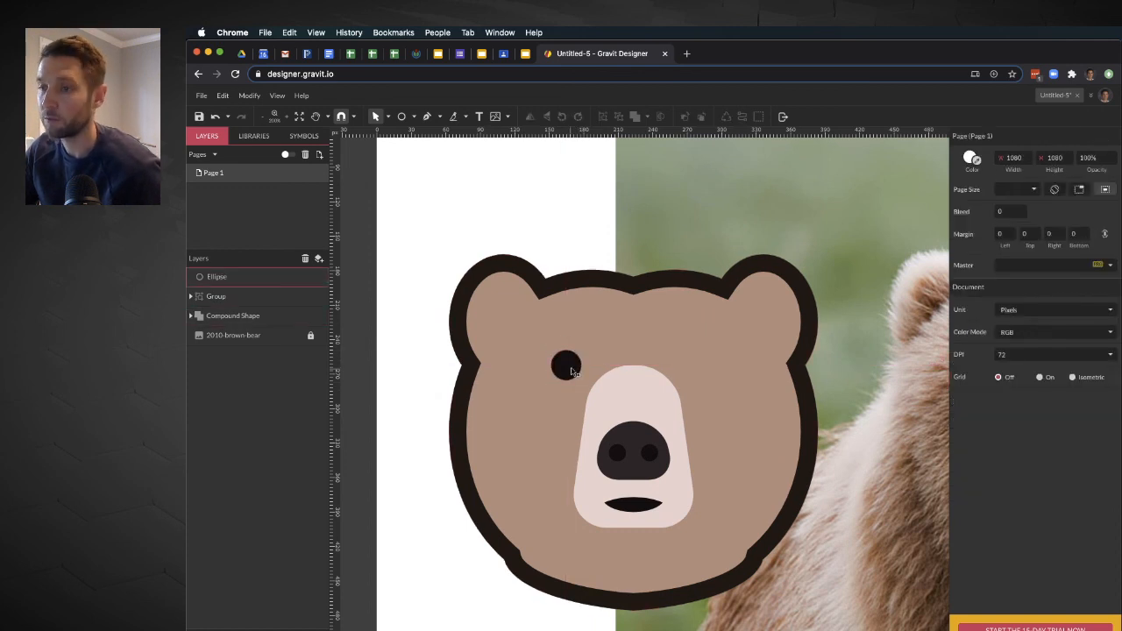
{"action": "left_click", "coordinate": [579, 352]}
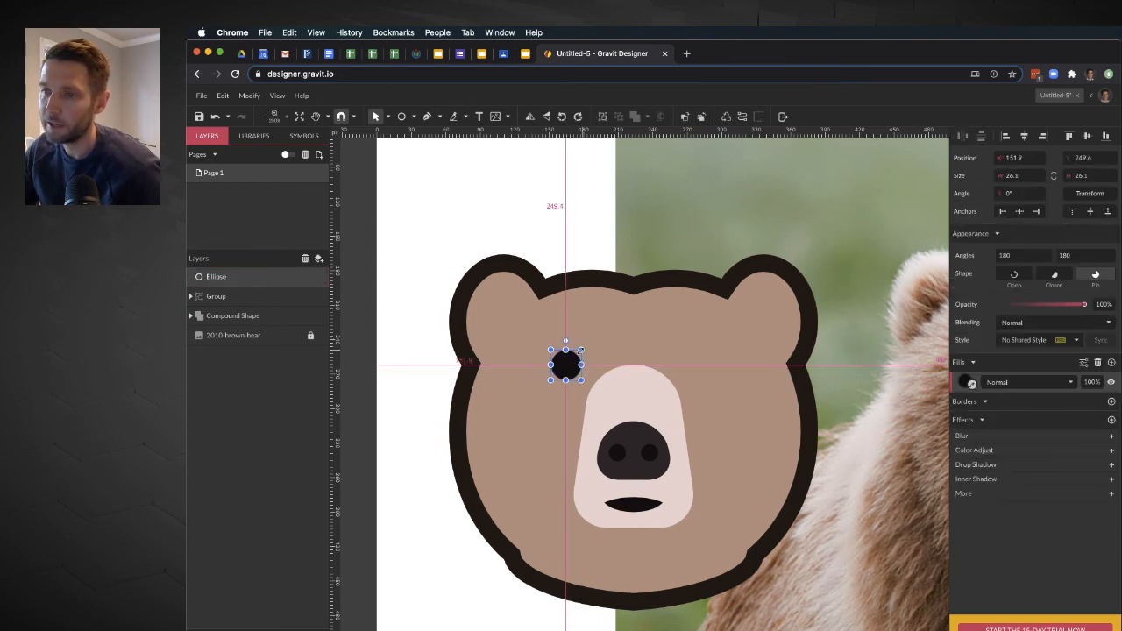
{"action": "left_click_drag", "start_coordinate": [581, 350], "coordinate": [577, 353]}
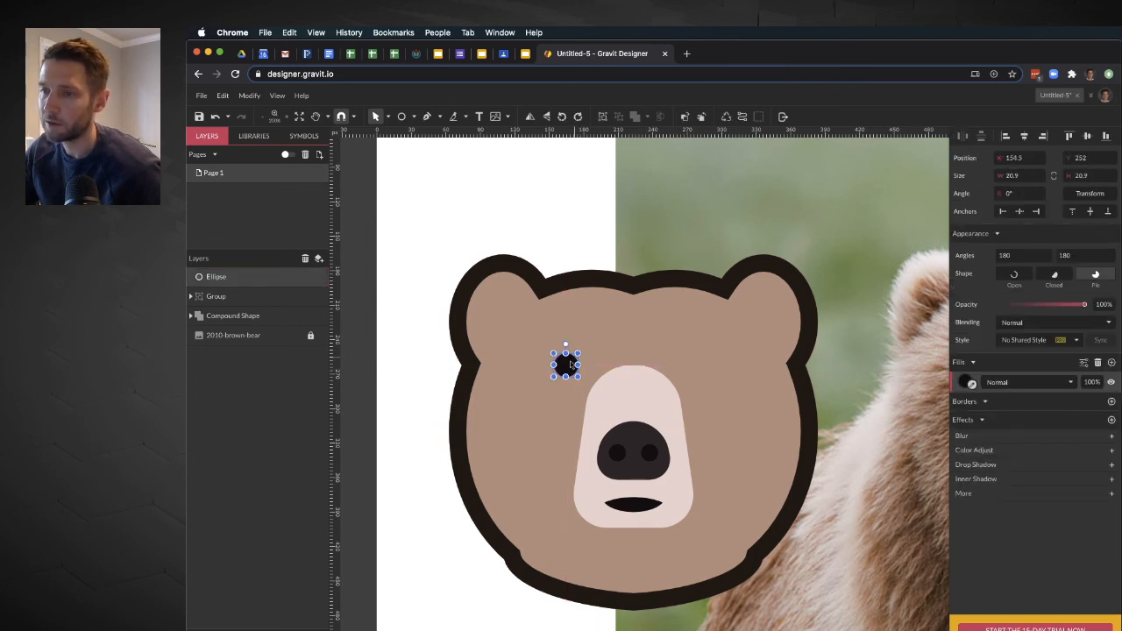
{"action": "left_click", "coordinate": [576, 367]}
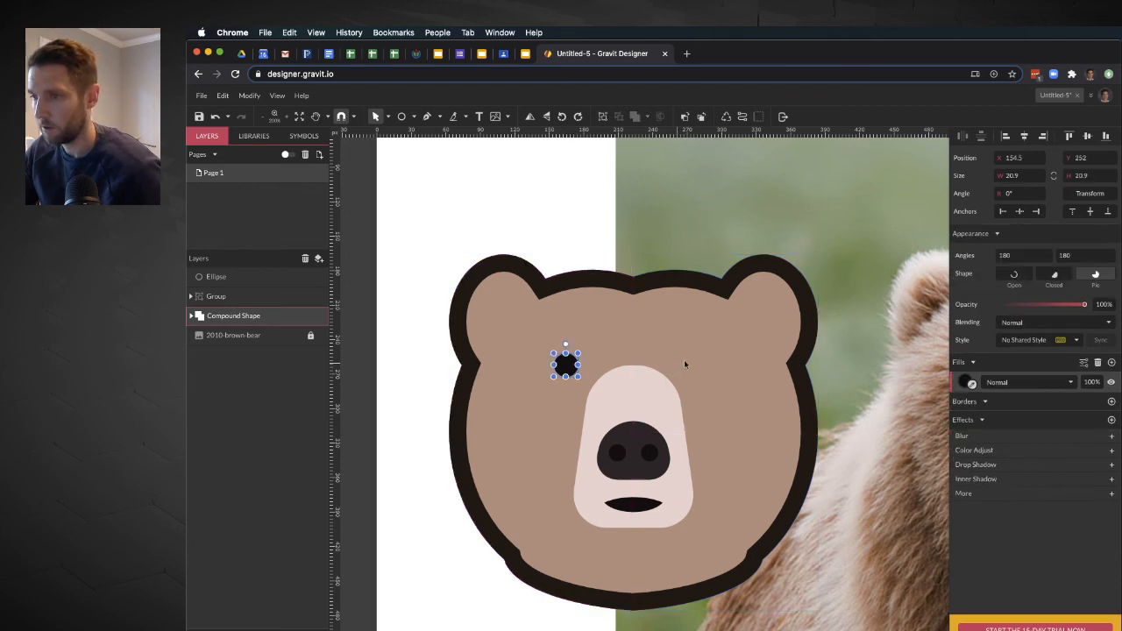
Duplicate the eye circle to the other side of the muzzle and align both eyes on their vertical middles
{"action": "left_click_drag", "start_coordinate": [565, 365], "coordinate": [697, 362]}
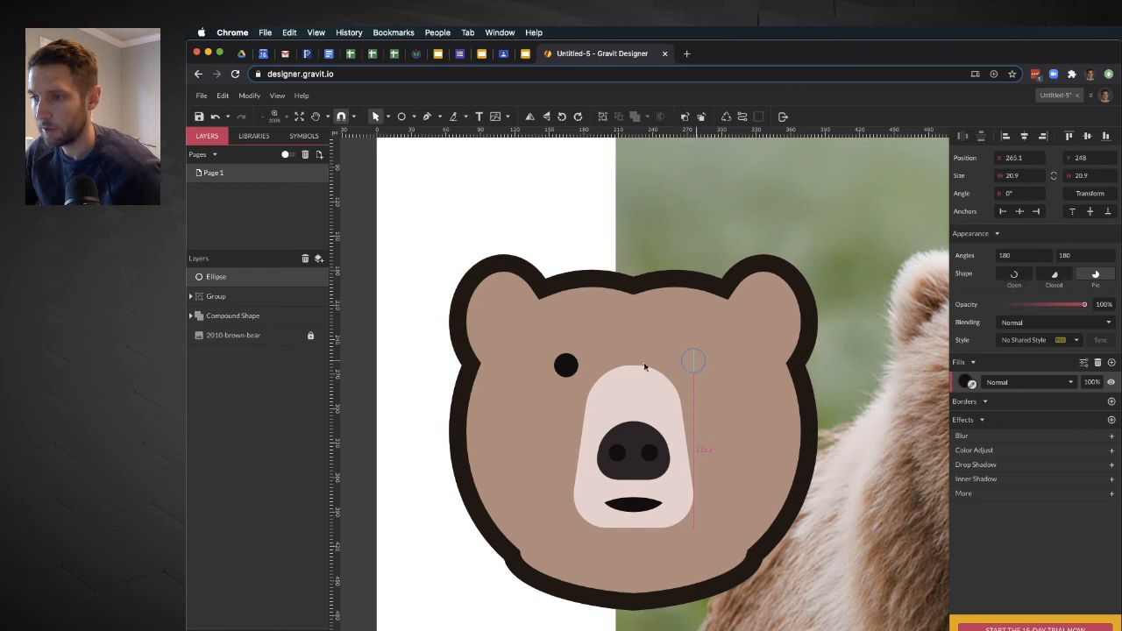
{"action": "left_click_drag", "start_coordinate": [644, 367], "coordinate": [693, 361]}
{"action": "left_click", "coordinate": [570, 369], "text": "shift"}
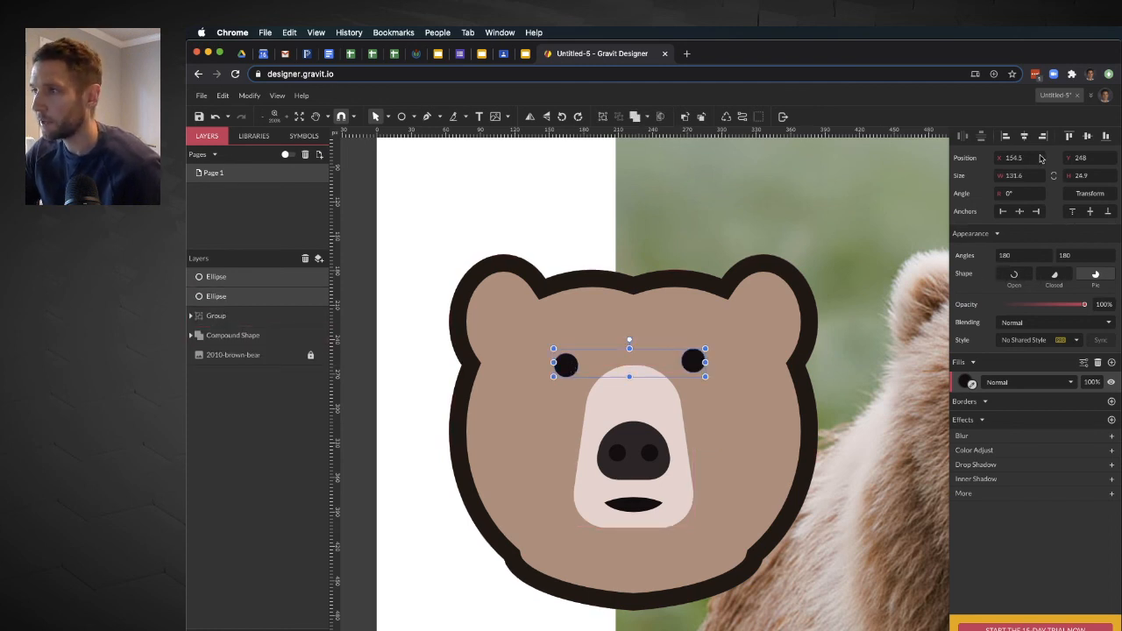
{"action": "left_click", "coordinate": [1087, 137]}
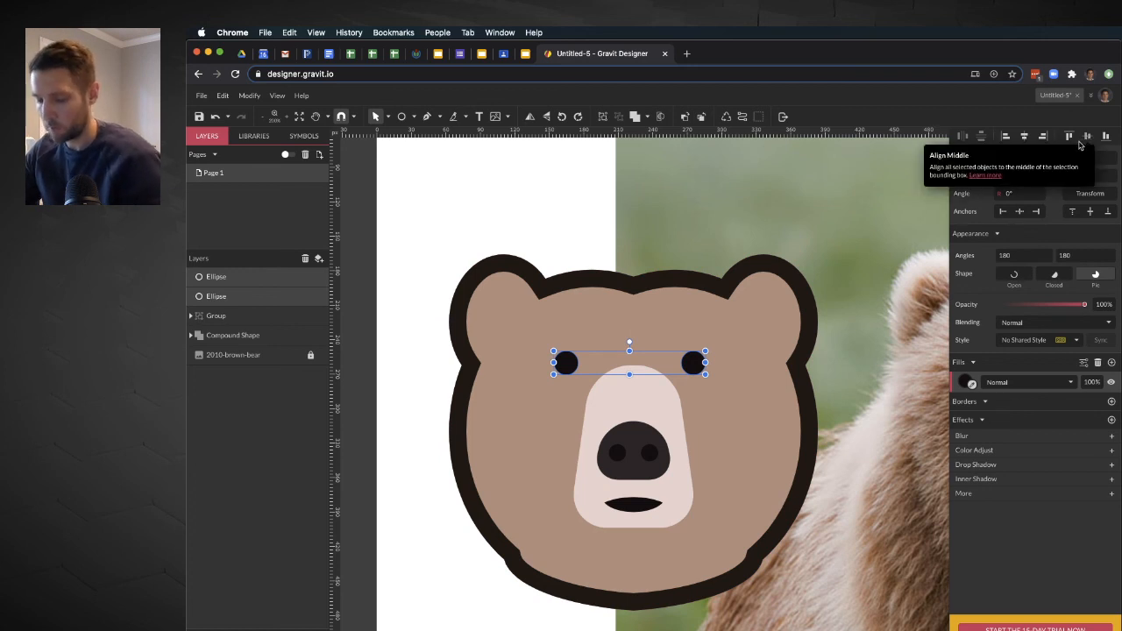
Group the two eye circles and centre the group horizontally on the bear's head shape
{"action": "key", "text": "super+g"}
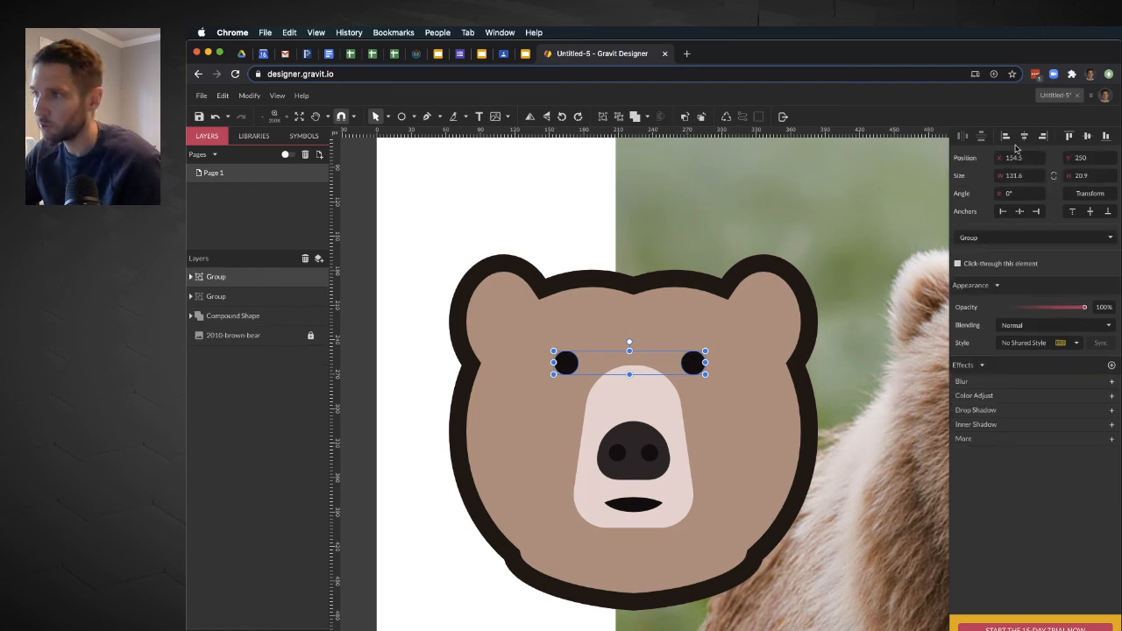
{"action": "left_click", "coordinate": [758, 329], "text": "shift"}
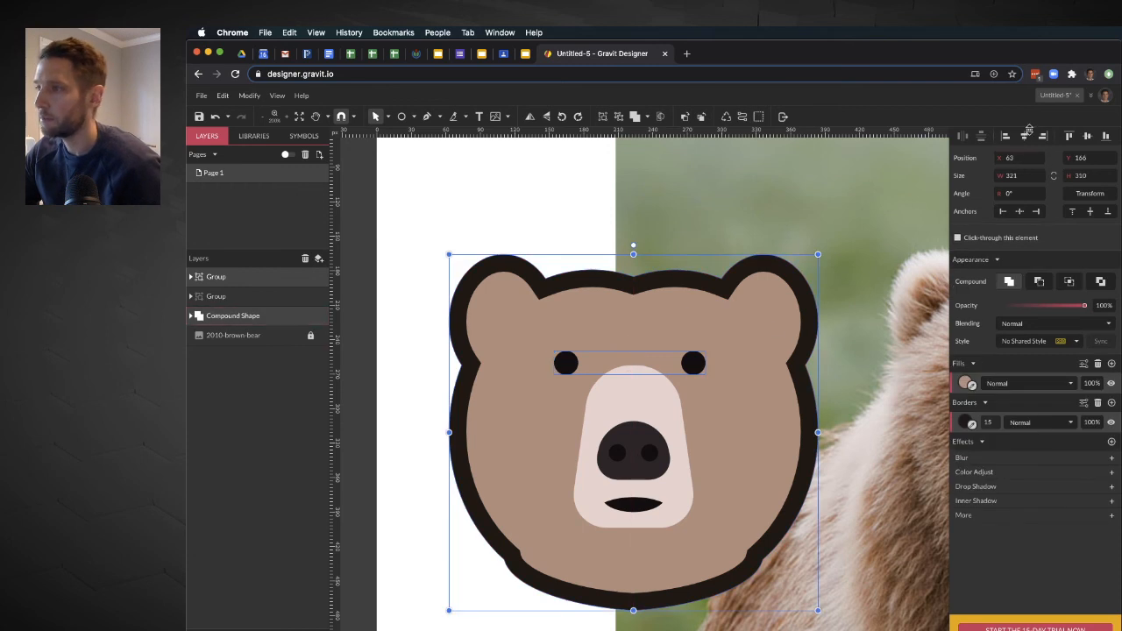
{"action": "left_click", "coordinate": [1025, 138]}
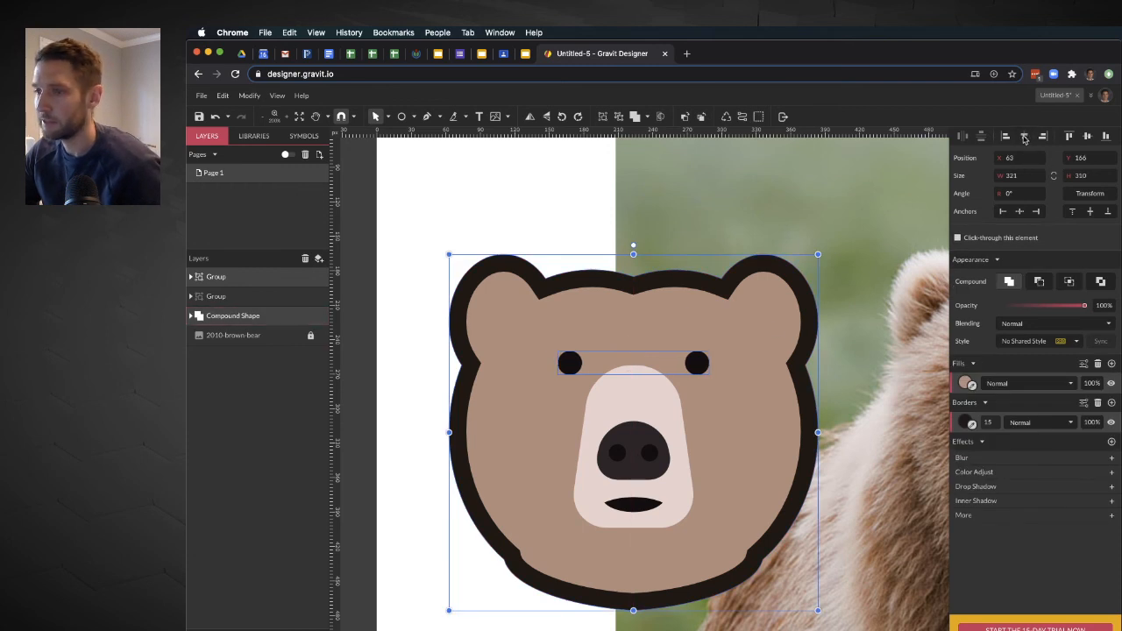
{"action": "left_click", "coordinate": [436, 536]}
{"action": "scroll", "coordinate": [438, 538], "scroll_direction": "down", "scroll_amount": 3}
{"action": "scroll", "coordinate": [438, 538], "scroll_direction": "down", "scroll_amount": 6}
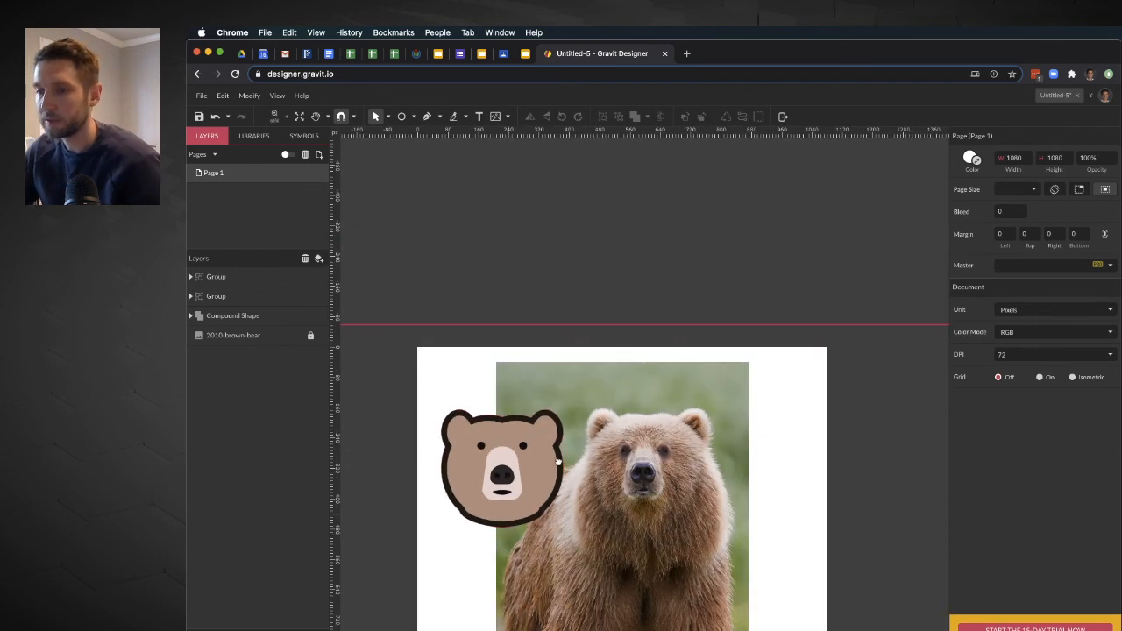
{"action": "scroll", "coordinate": [558, 461], "scroll_direction": "down", "scroll_amount": 4}
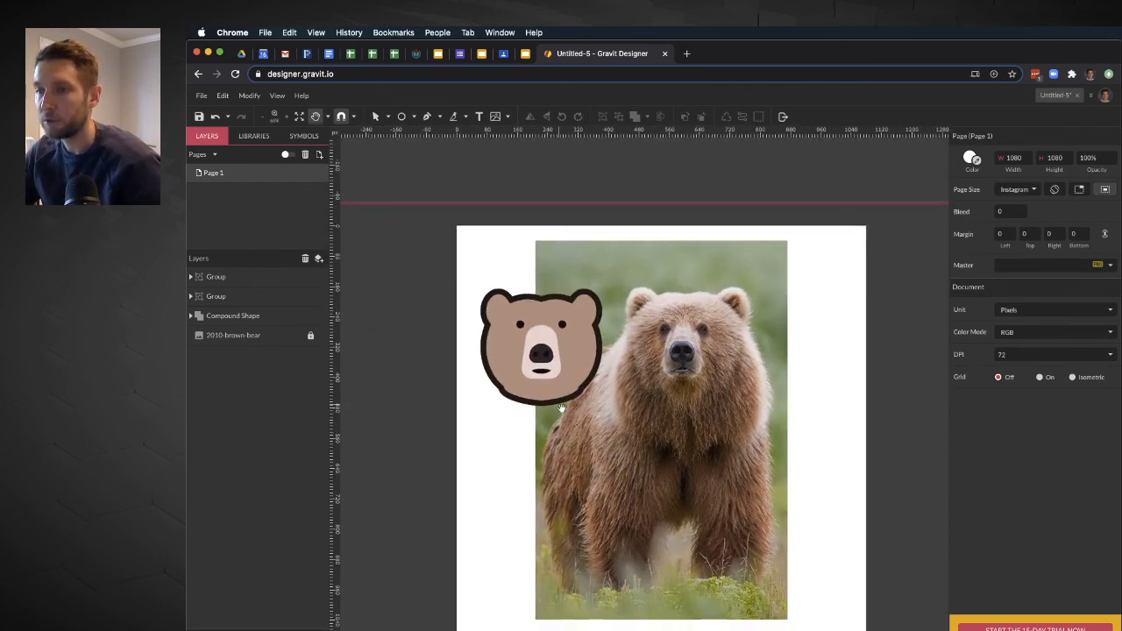
{"action": "key", "text": "v"}
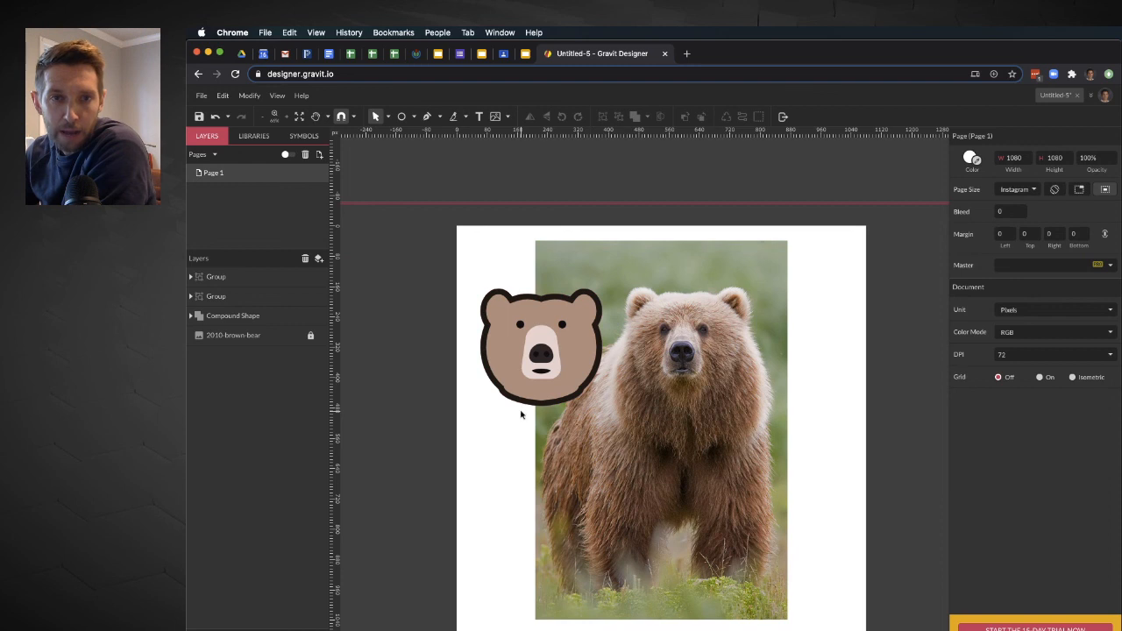